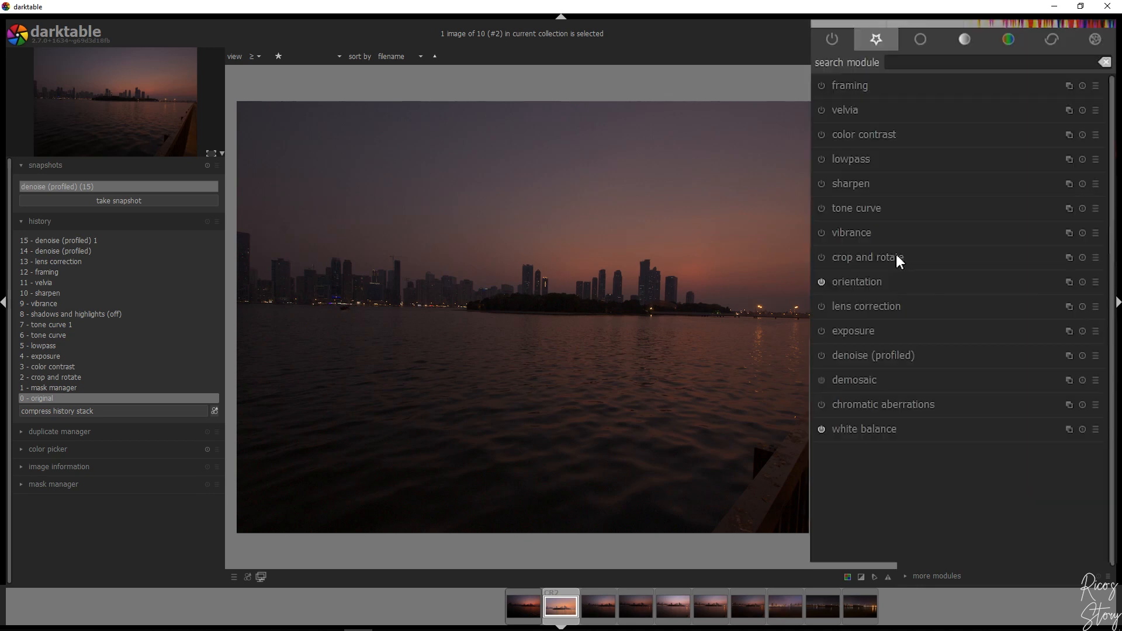
left_click(955, 316)
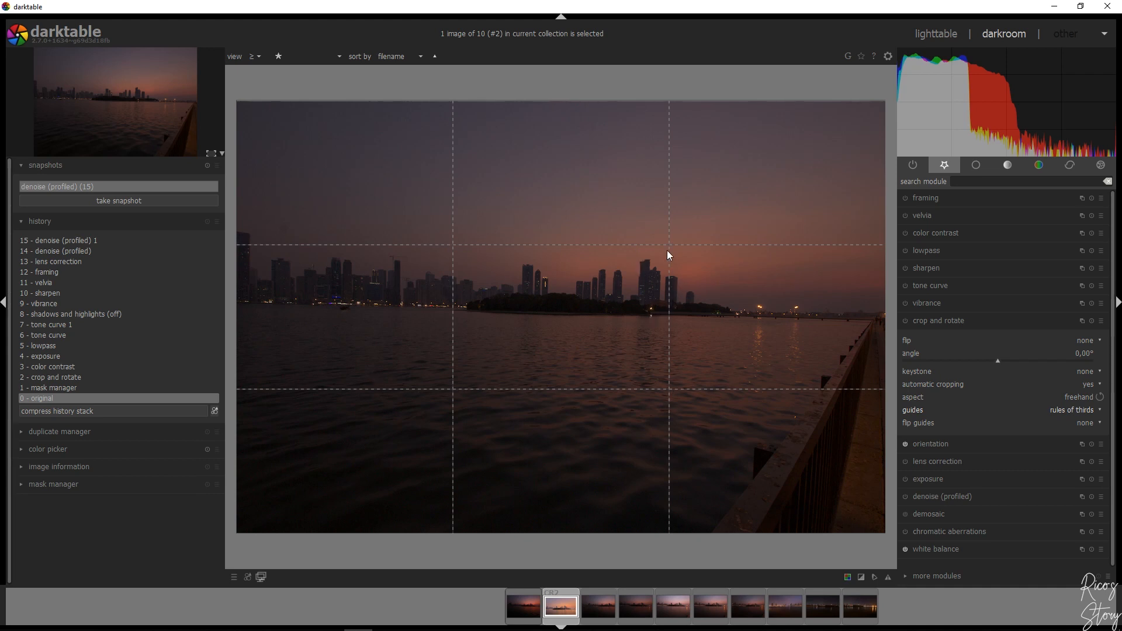
left_click(958, 320)
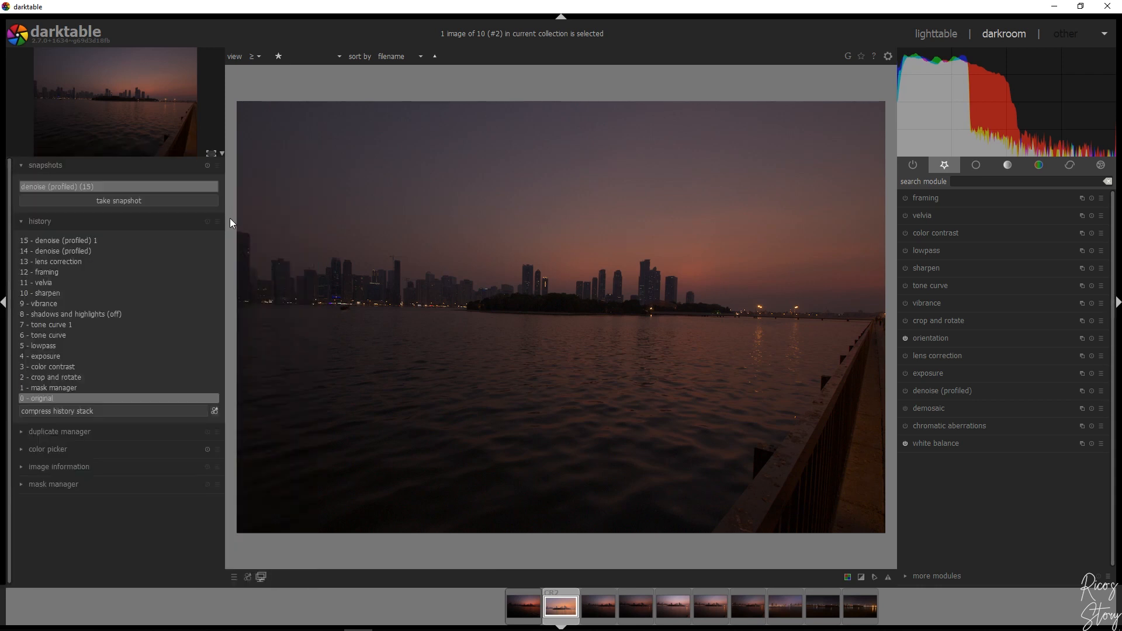
Compare the original photo with the denoise (profiled) (15) snapshot by sweeping the split line across the image, and turn the snapshot off
left_click_drag(233, 232, 901, 274)
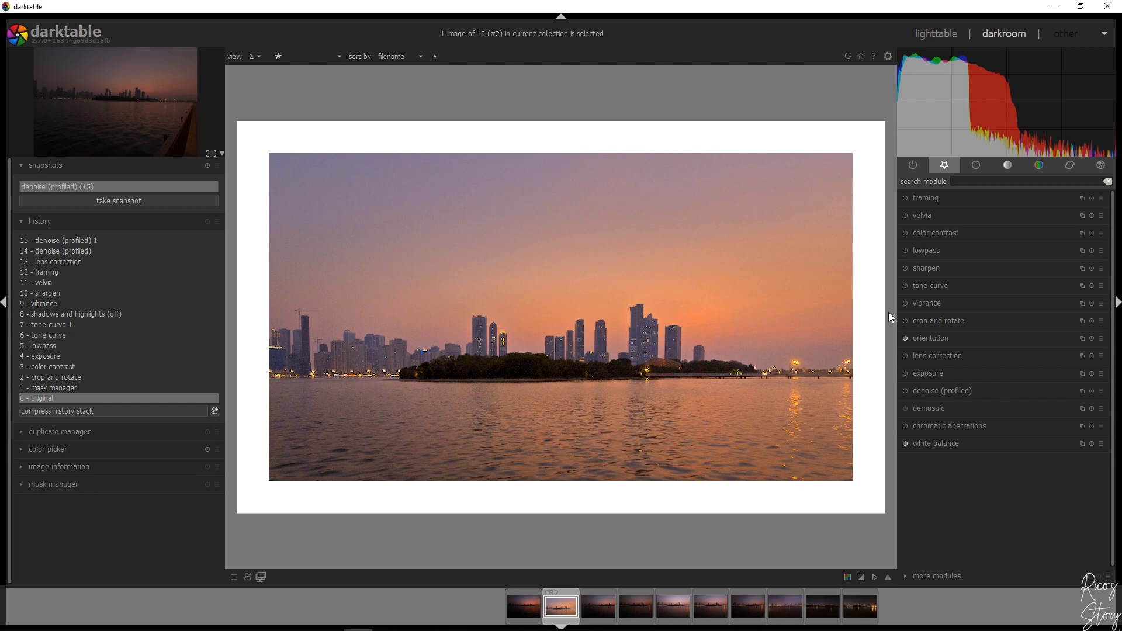
left_click_drag(888, 272, 185, 279)
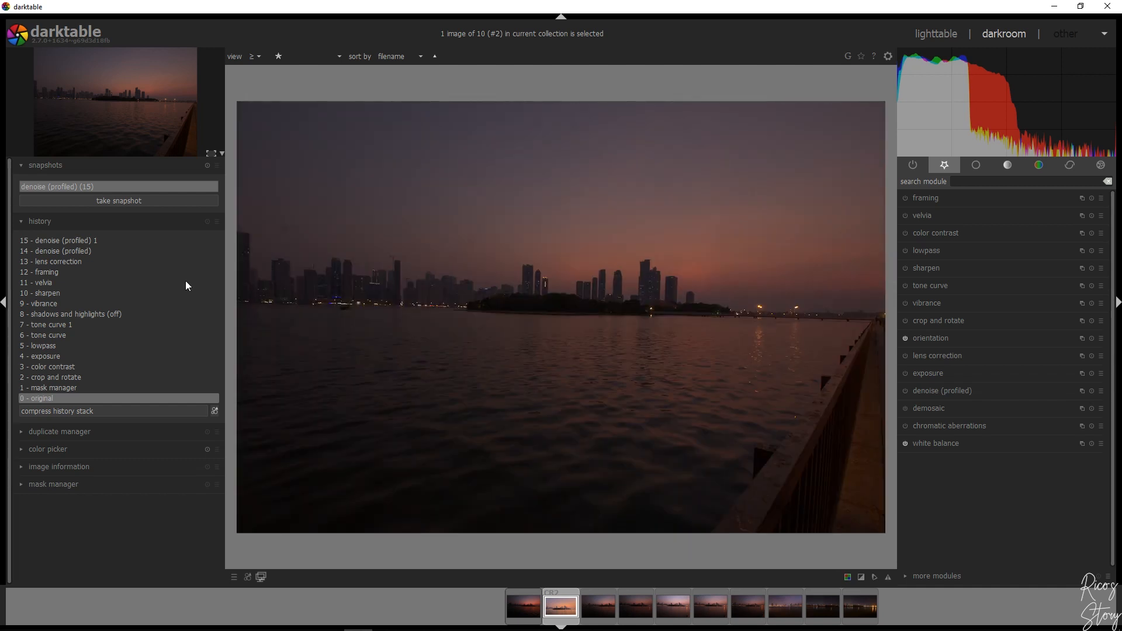
left_click_drag(185, 280, 897, 309)
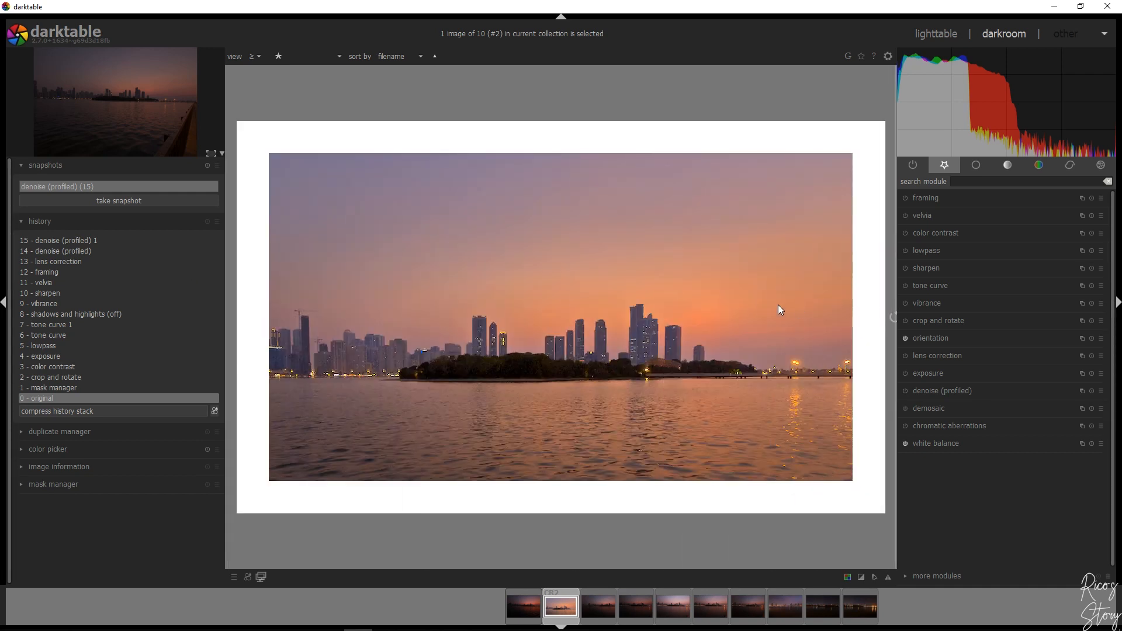
left_click(86, 188)
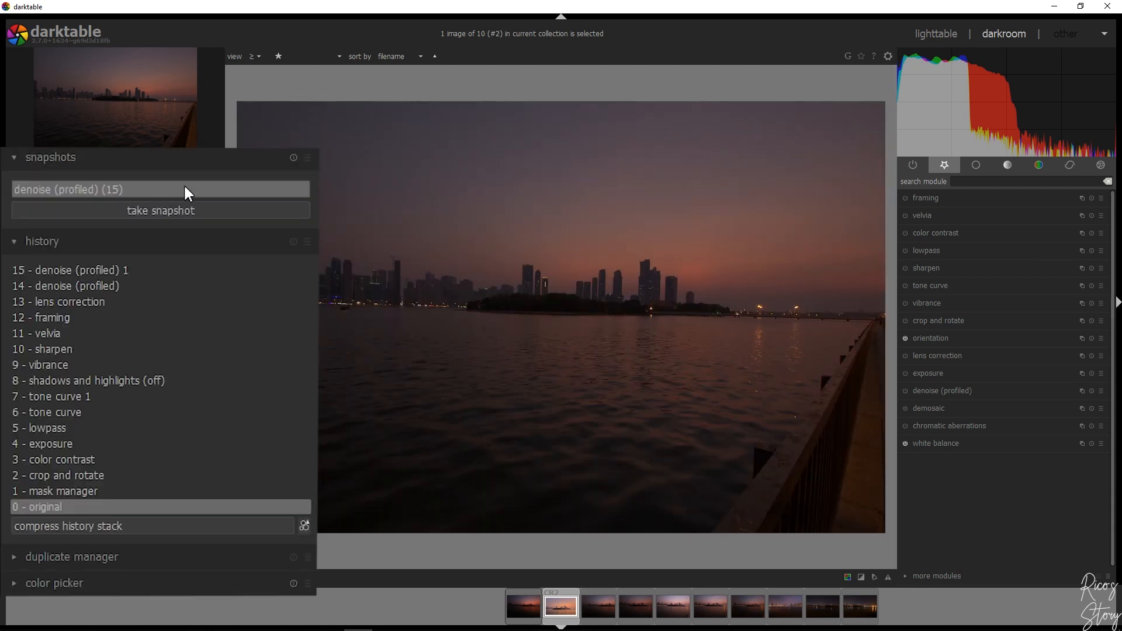
Return the edit history to the original state and compress the history stack to discard the earlier edits
left_click(37, 507)
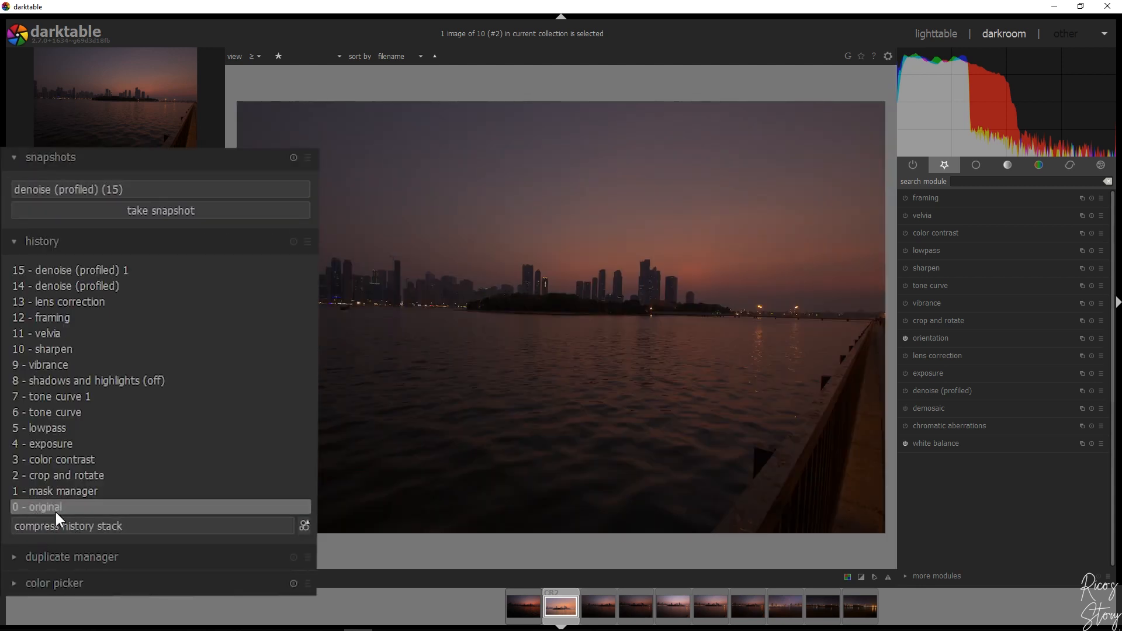
left_click(74, 524)
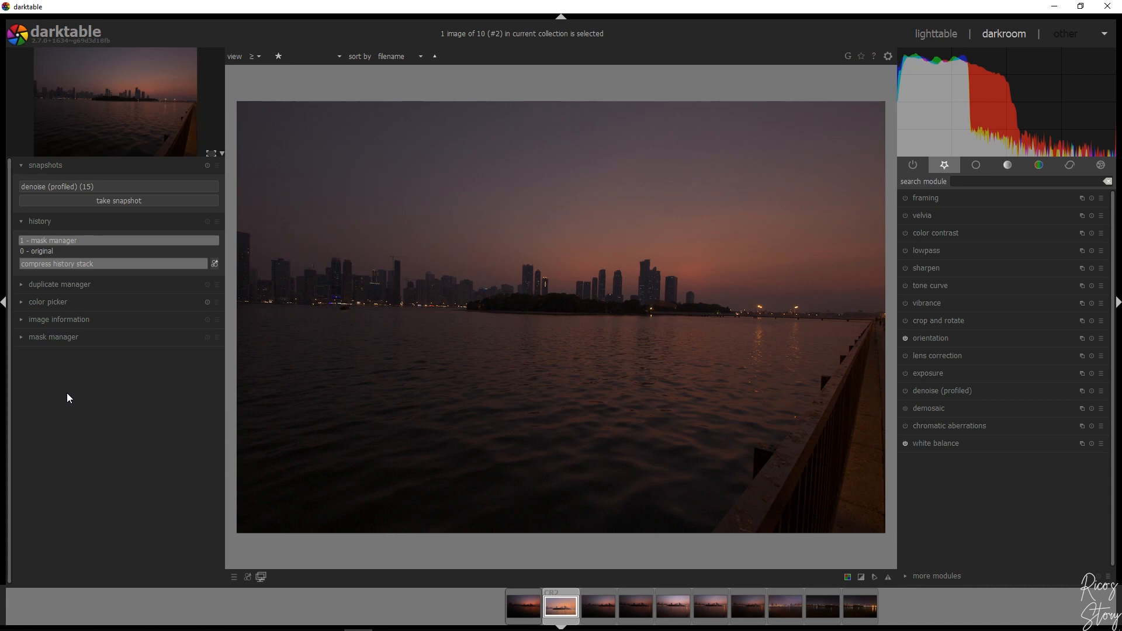
Set the demosaic method to AMaZE (slow)
left_click(942, 409)
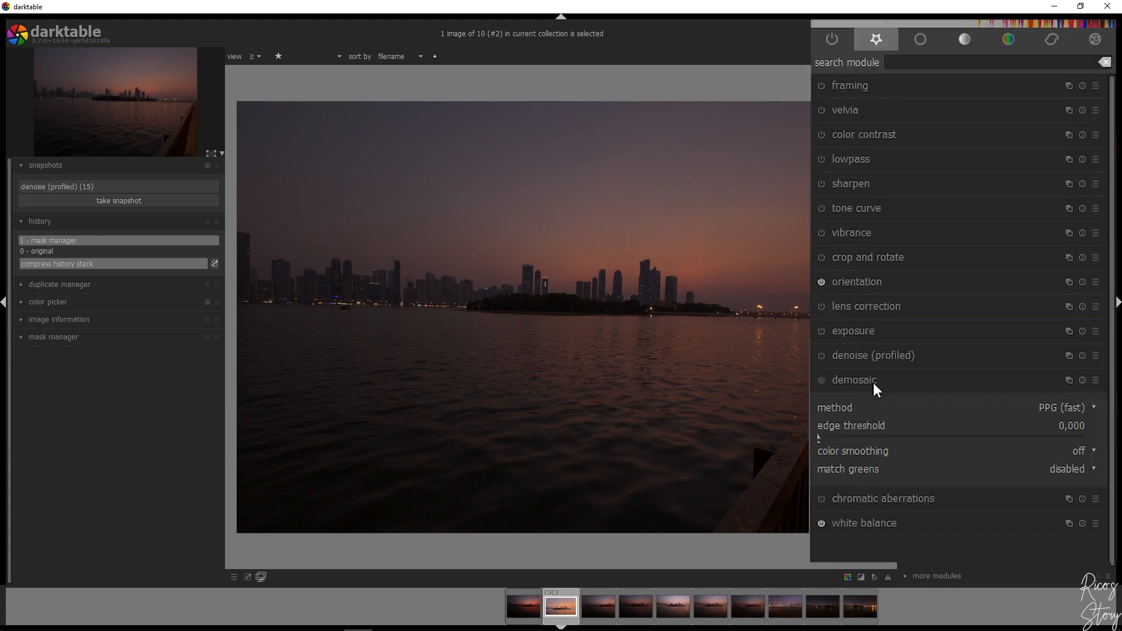
left_click(1065, 407)
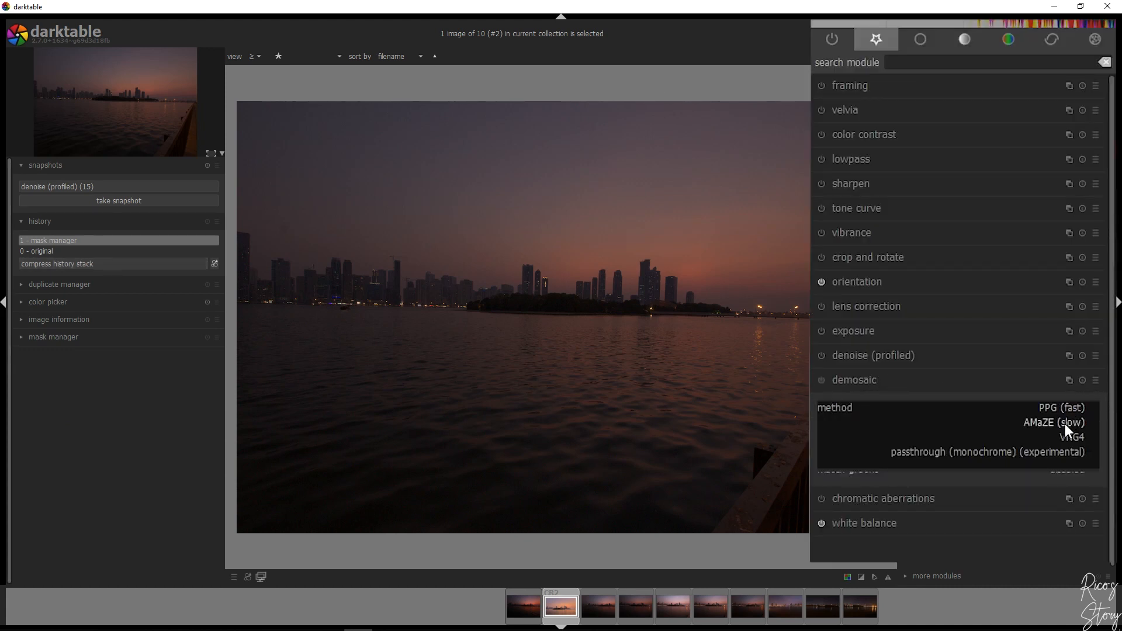
left_click(1064, 423)
left_click(851, 380)
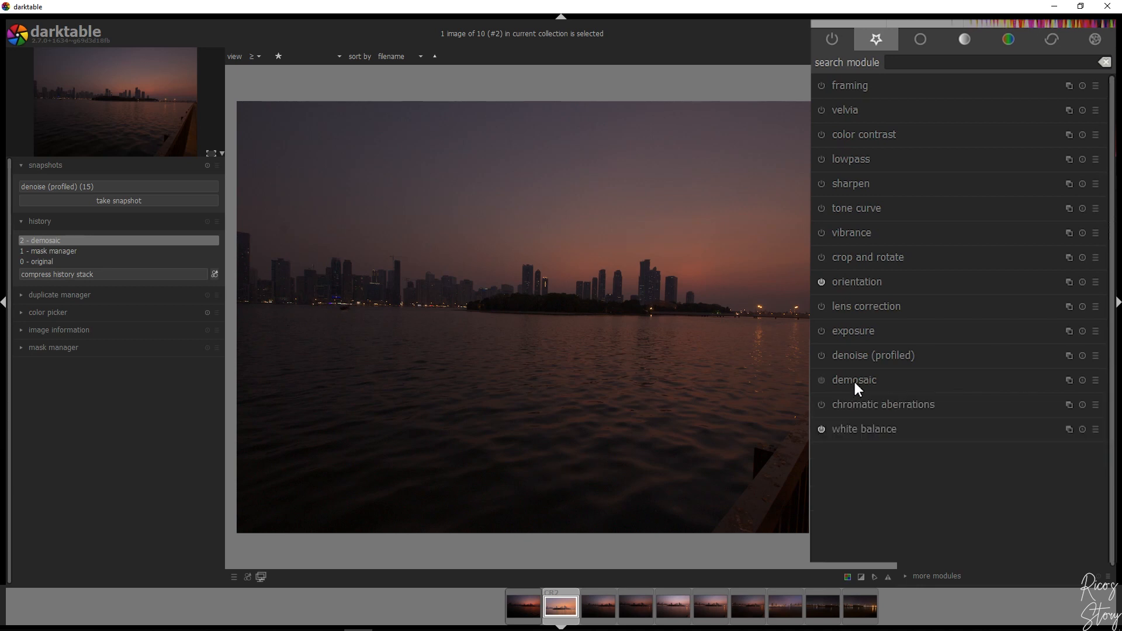
Enable the chromatic aberrations correction, compare it off and on at the zoomed-in skyline, and fit the photo to the screen
left_click(820, 404)
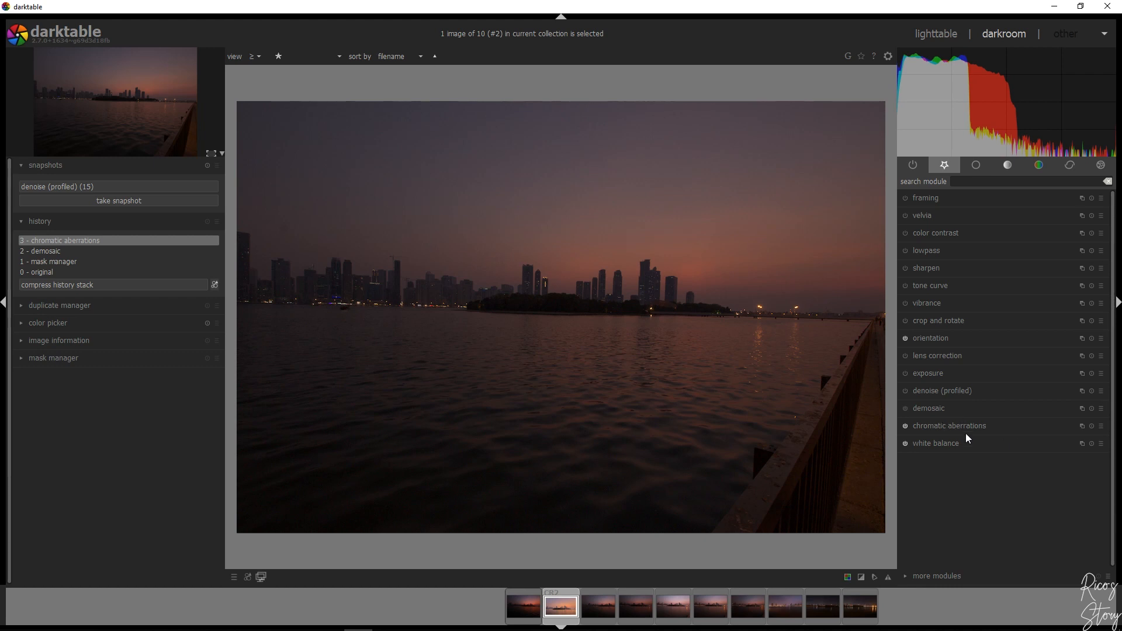
scroll(555, 260, "up", 4)
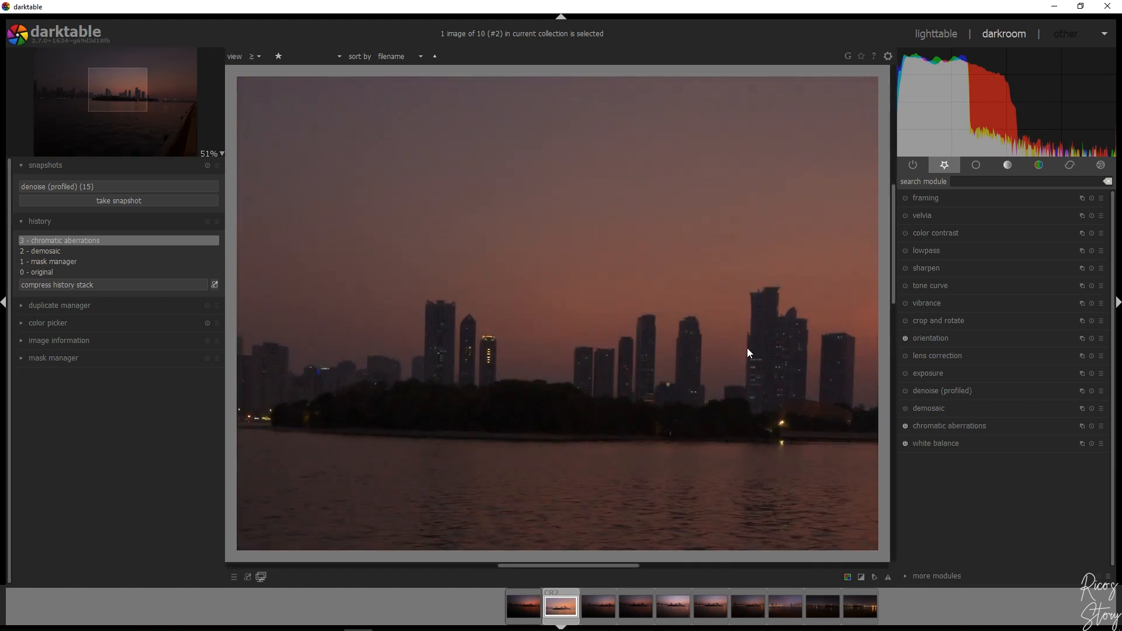
left_click(906, 427)
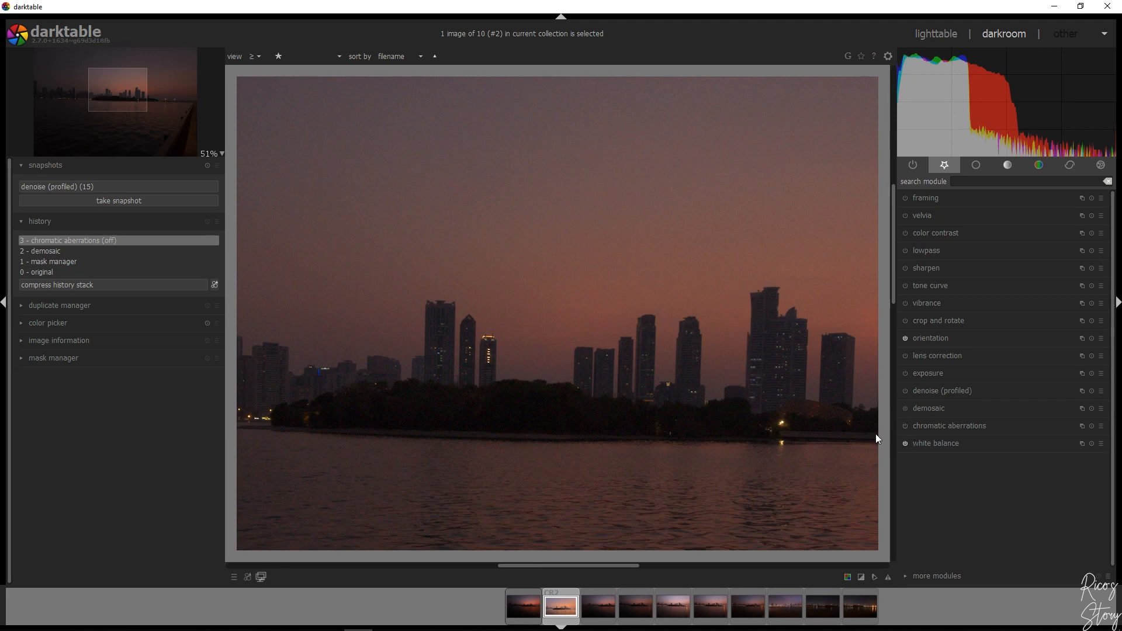
left_click(905, 426)
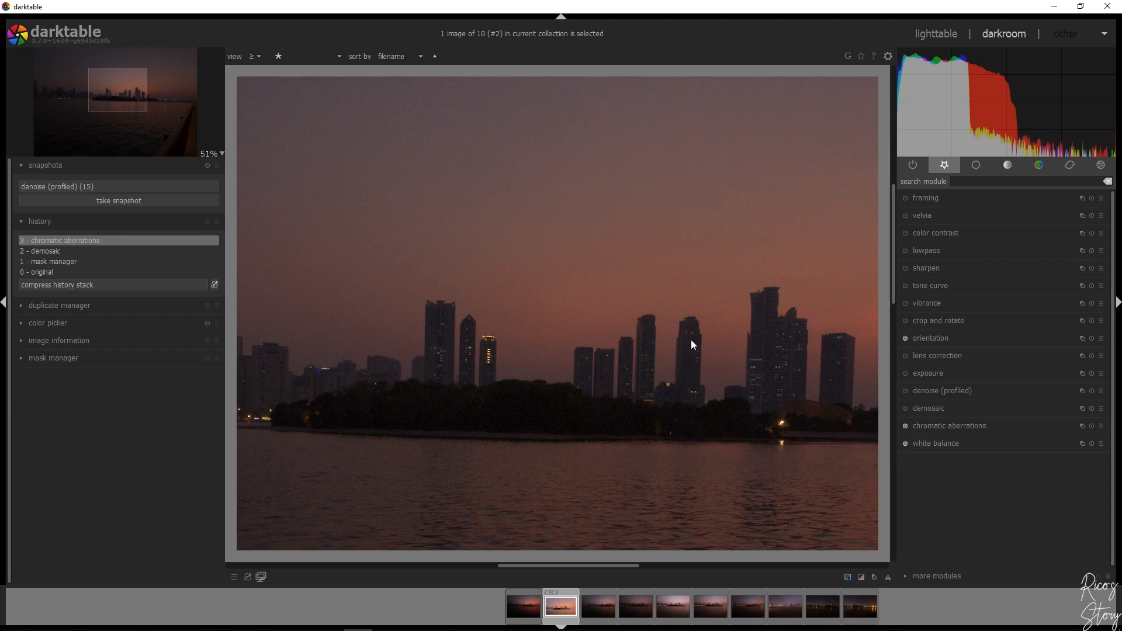
left_click(222, 154)
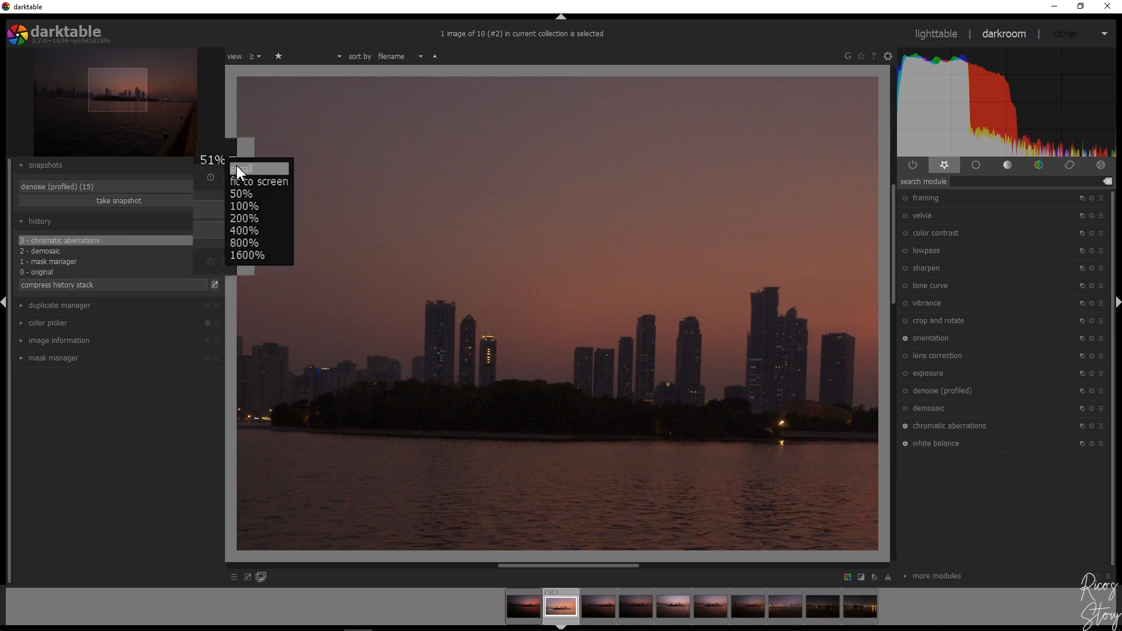
left_click(246, 181)
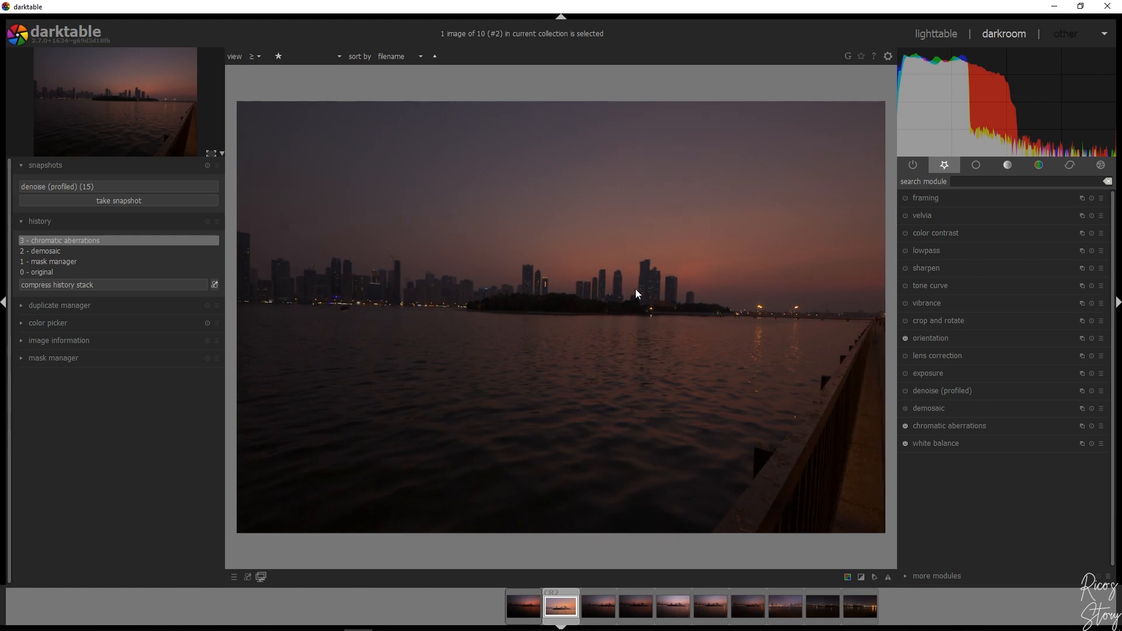
Enable crop and rotate and set a custom crop aspect of 1920:1080
left_click(952, 320)
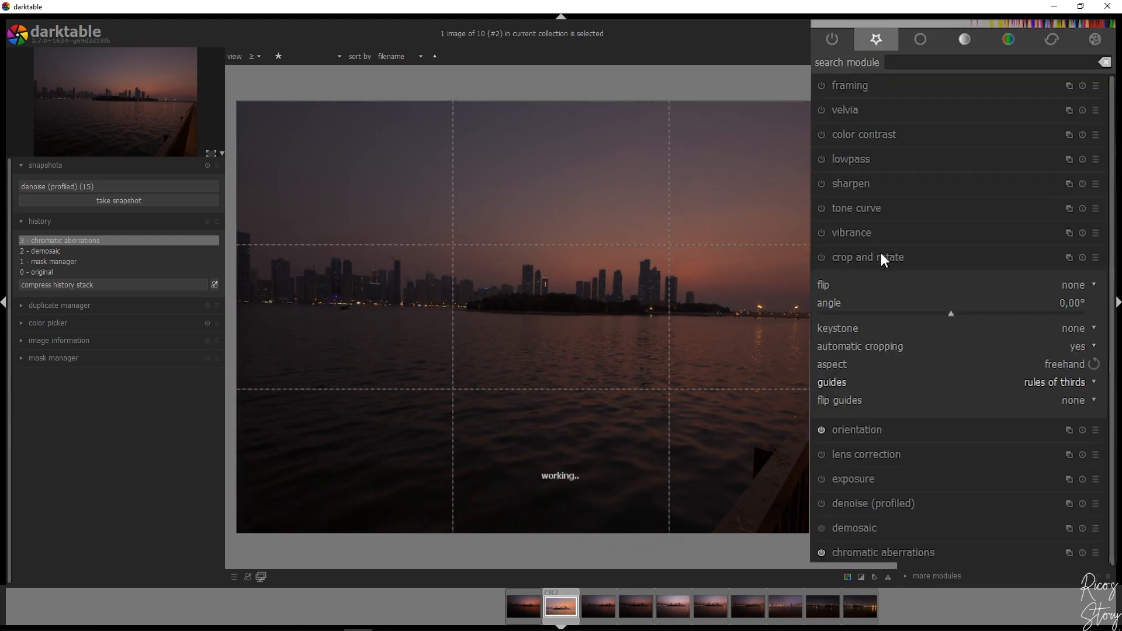
left_click(822, 258)
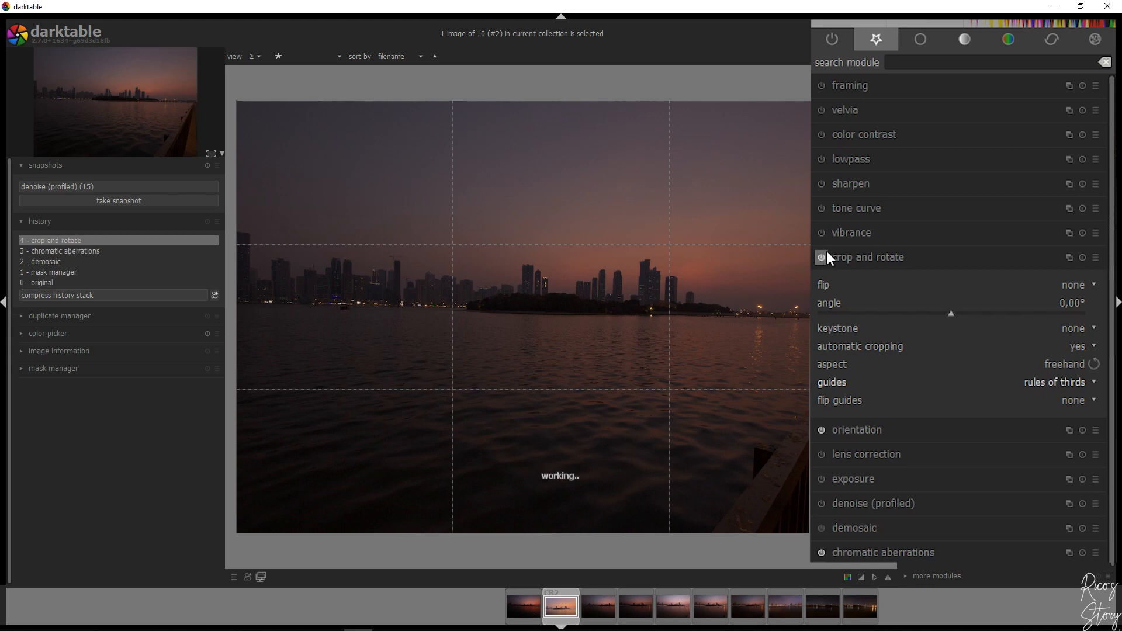
left_click(1061, 363)
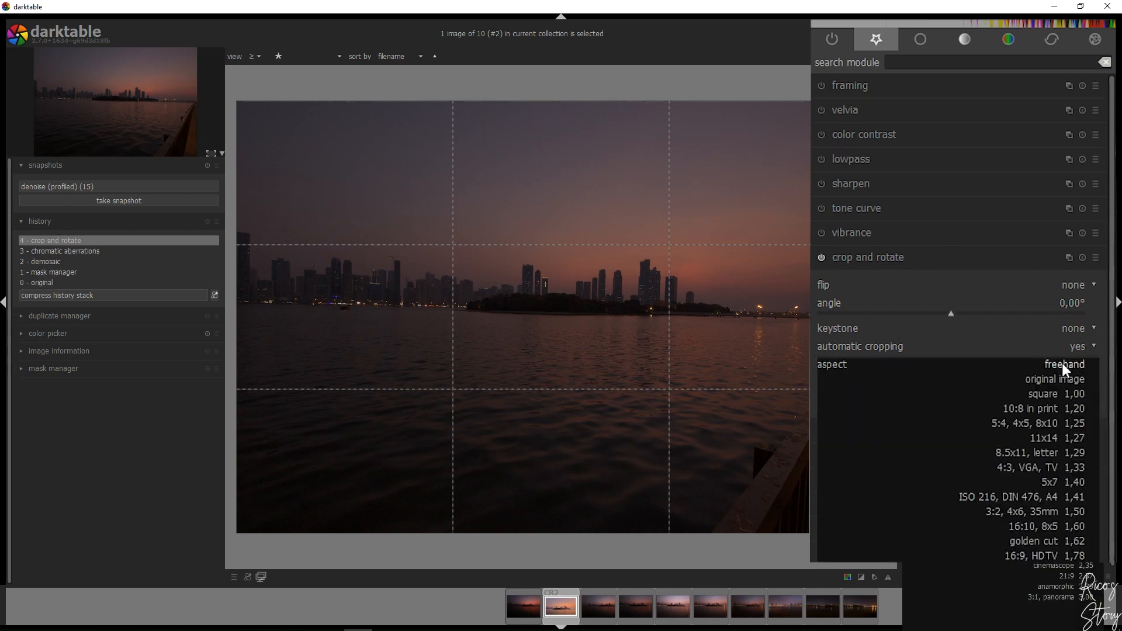
type("1920:")
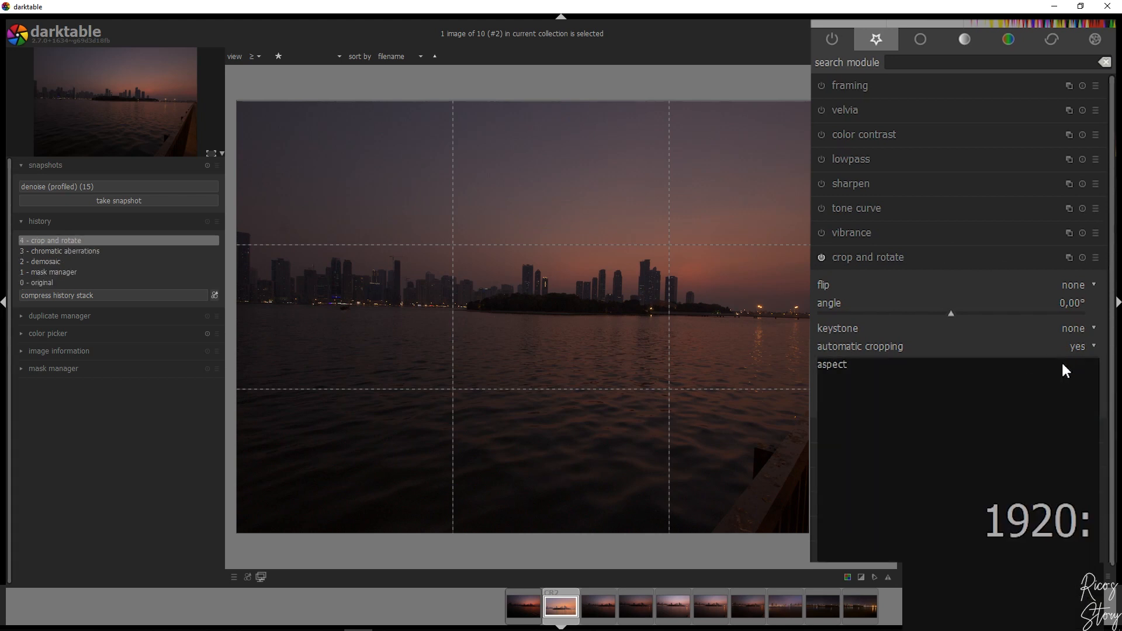
type("1080")
key("Return")
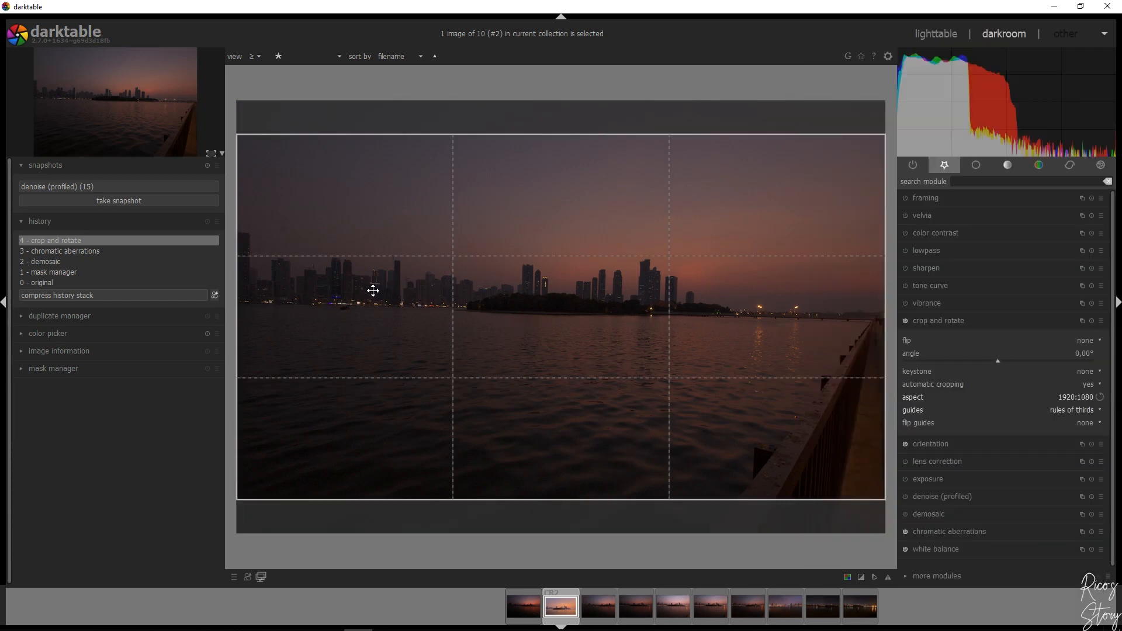
Shrink and position the crop frame around the island and skyline, excluding the railing in the foreground, and apply the crop
left_click_drag(523, 291, 531, 271)
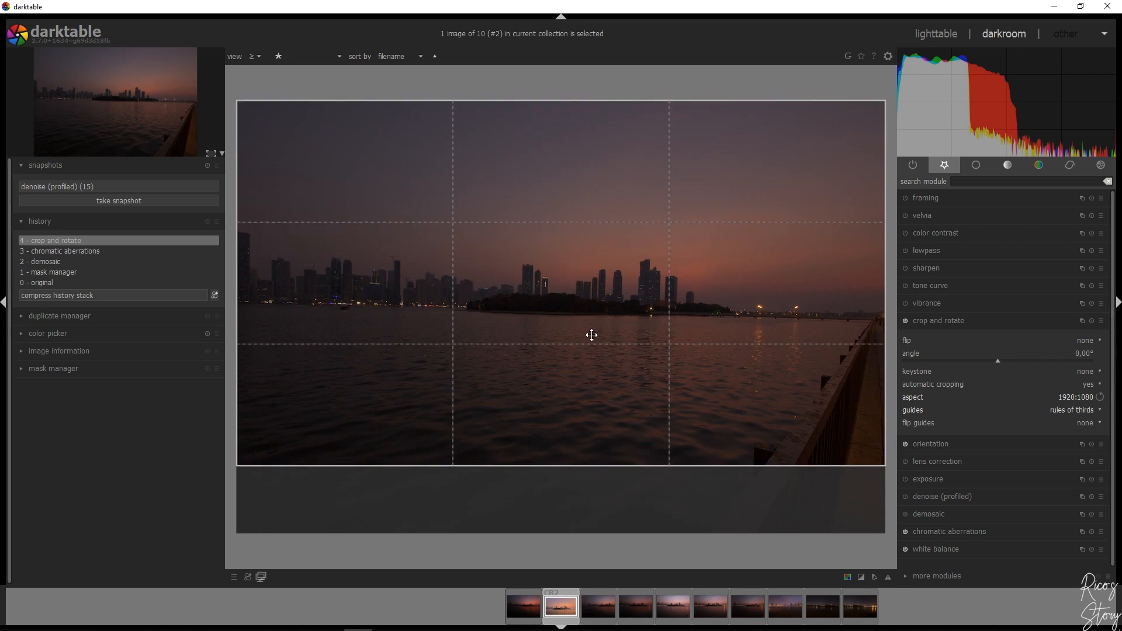
left_click_drag(243, 265, 412, 278)
left_click_drag(660, 310, 624, 310)
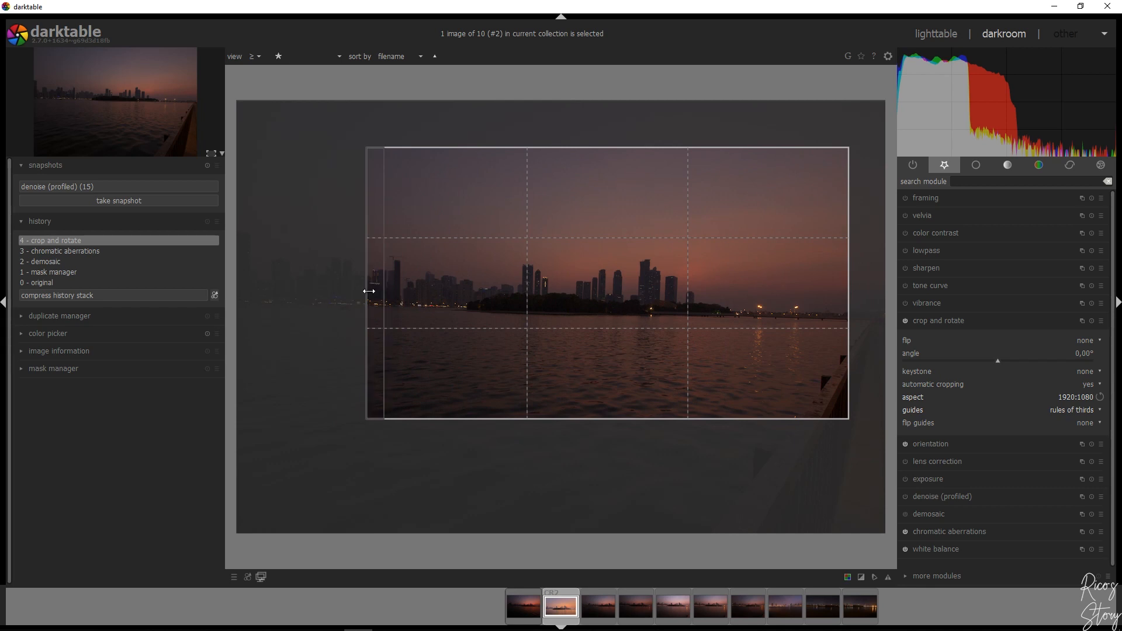
left_click_drag(575, 319, 574, 319)
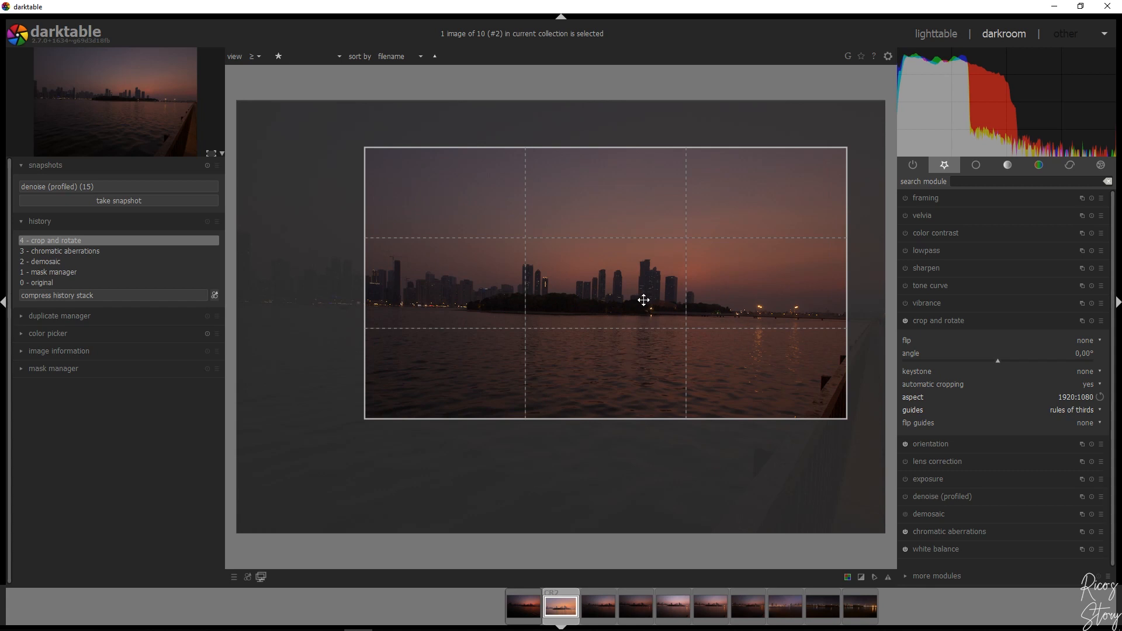
left_click_drag(843, 413, 774, 367)
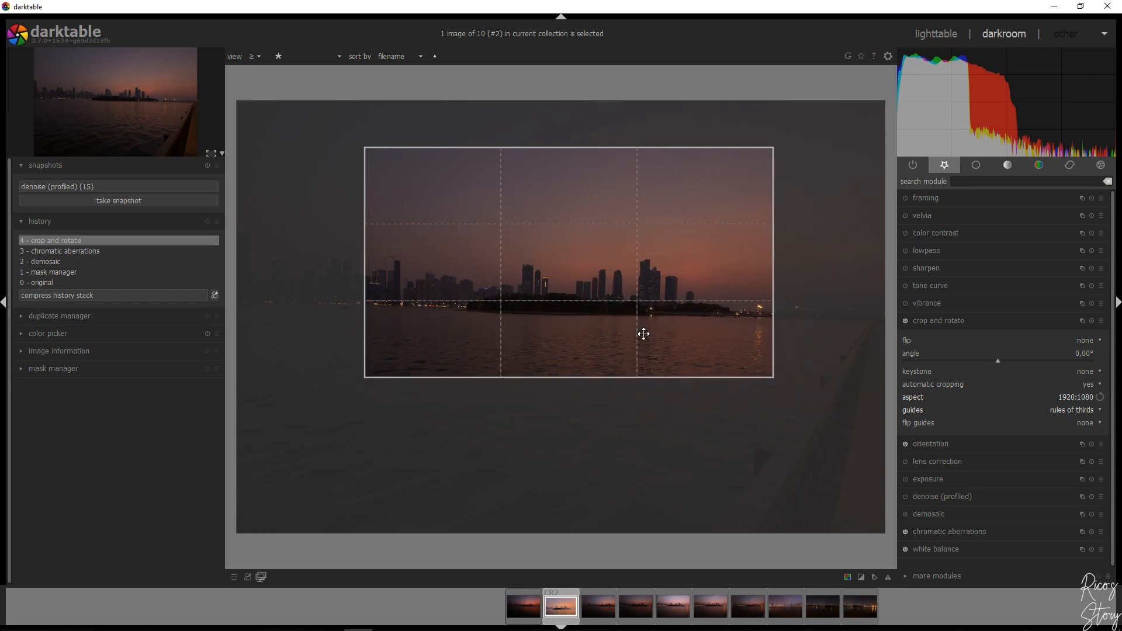
mouse_move(593, 321)
left_mouse_down()
mouse_move(624, 333)
mouse_move(573, 314)
left_mouse_up()
left_click(800, 390)
left_click_drag(798, 388, 800, 391)
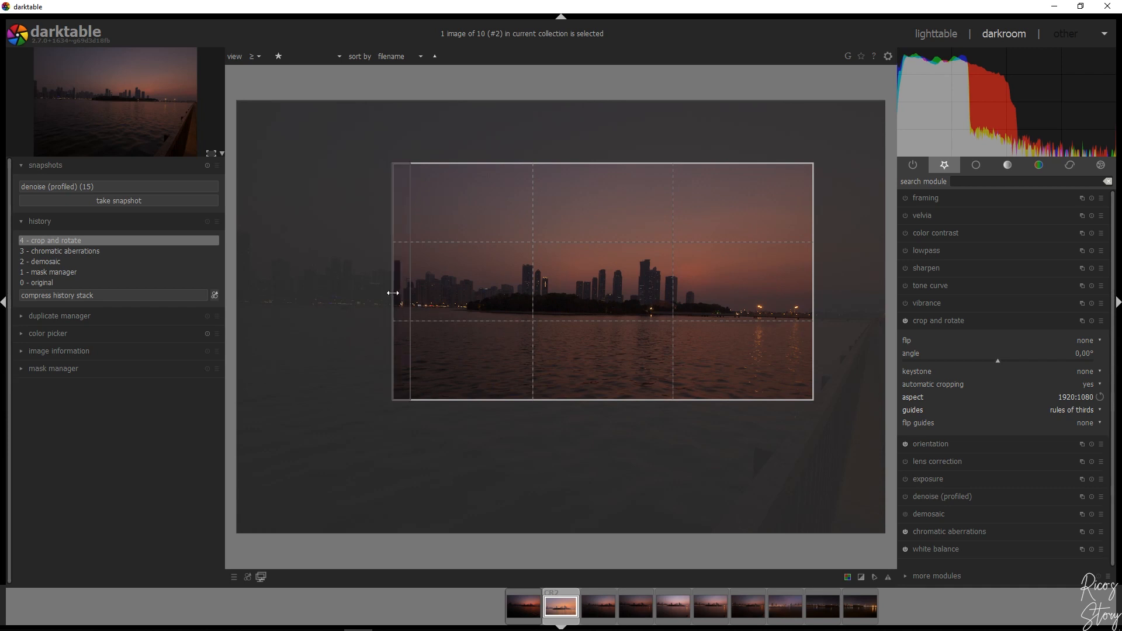
left_click_drag(393, 293, 368, 291)
key("Return")
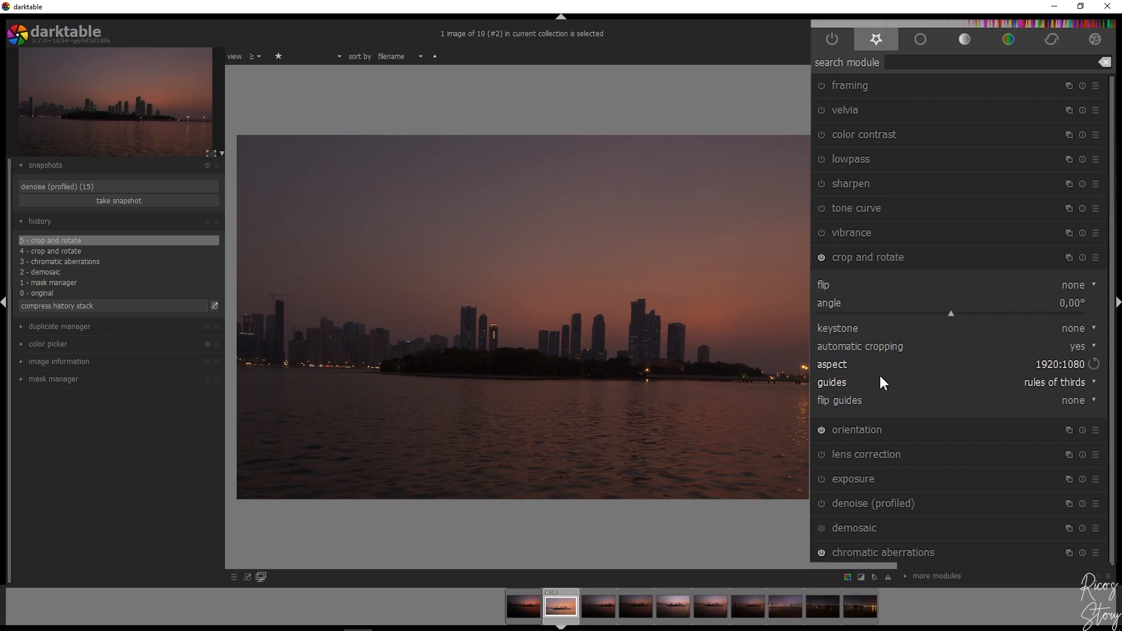
Apply a horizontal keystone correction with the upper guide line aligned to the island's waterline
left_click(1078, 330)
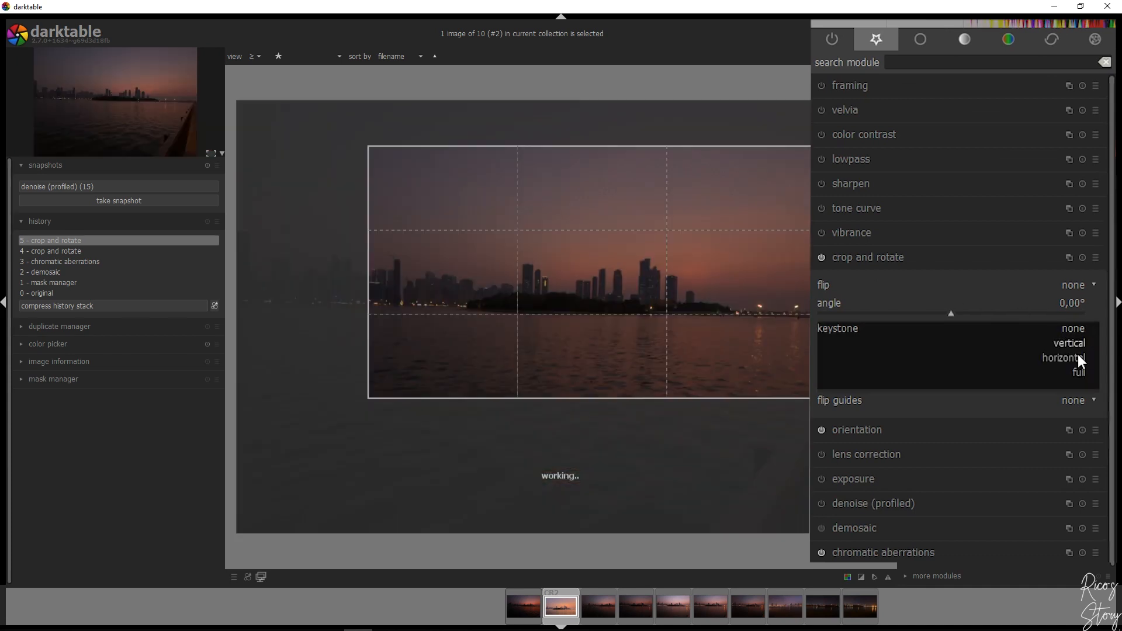
left_click(1075, 359)
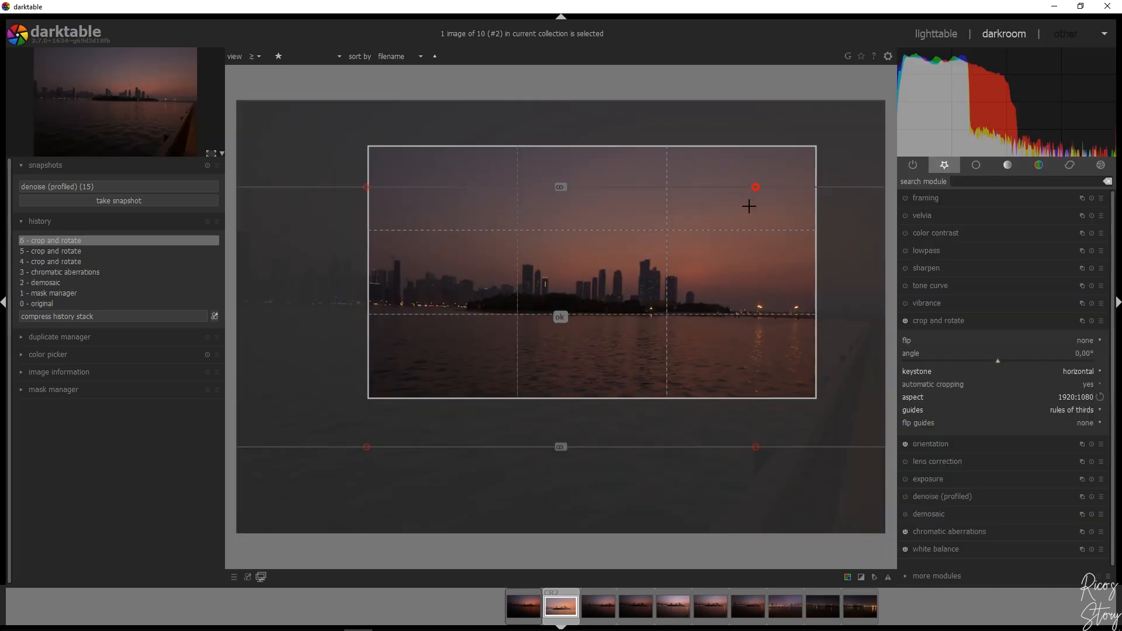
left_click_drag(734, 276, 731, 315)
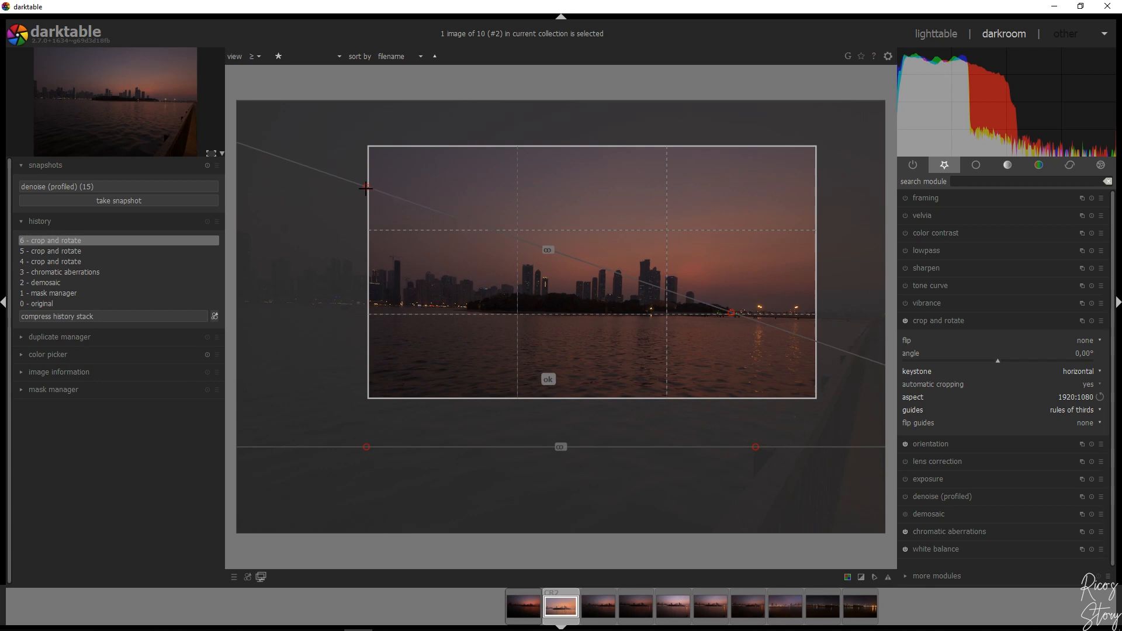
left_click_drag(367, 250, 467, 308)
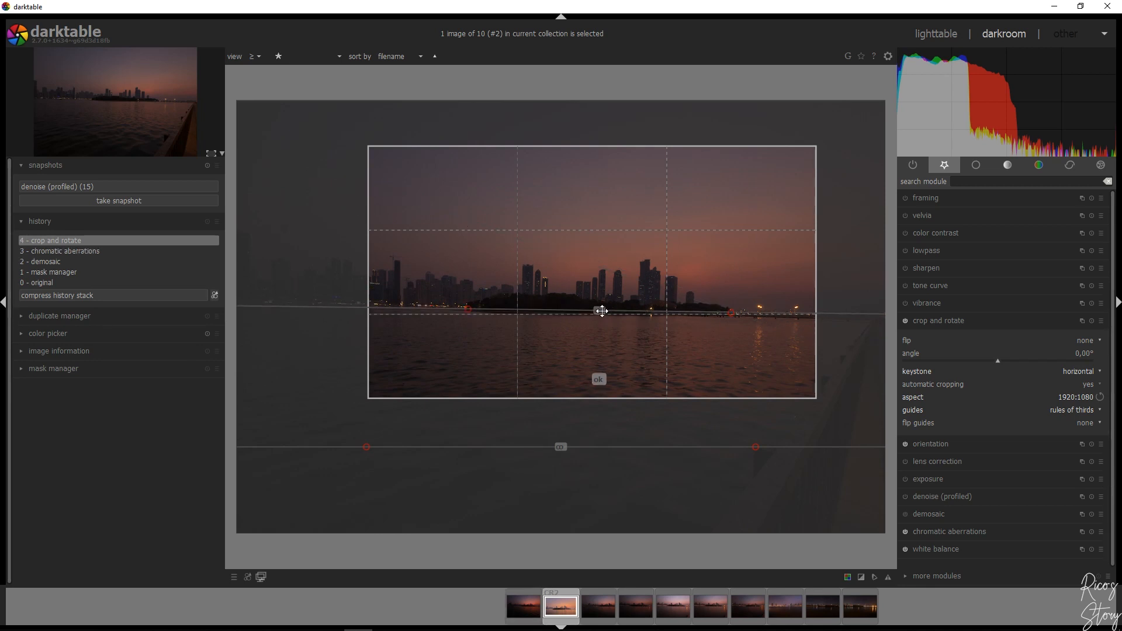
left_click(598, 380)
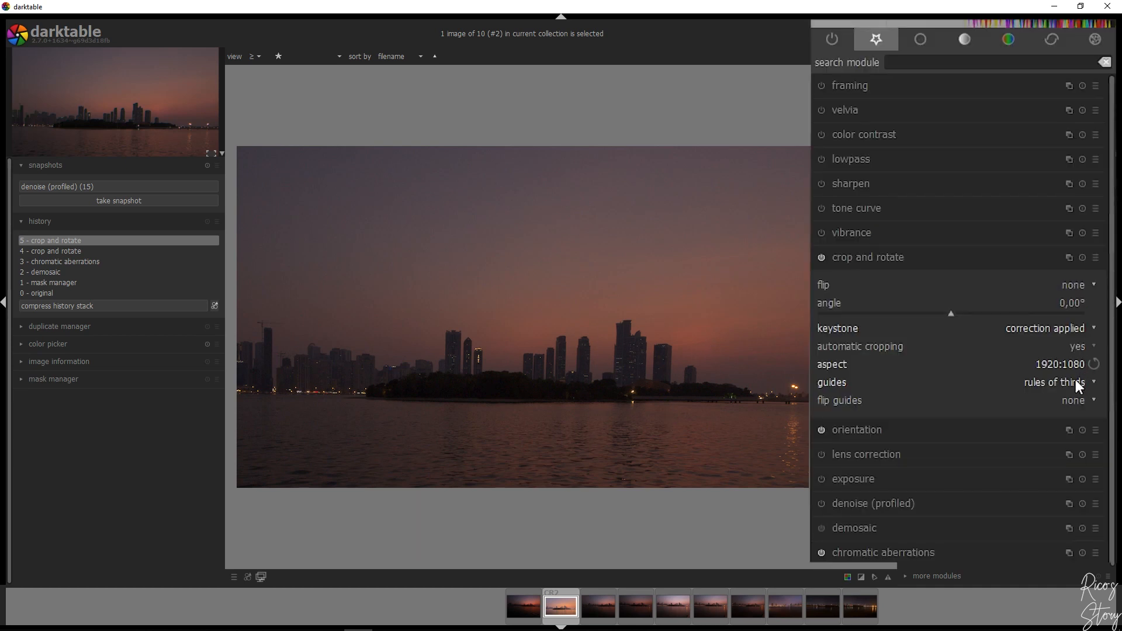
Shift the crop frame slightly down and to the left over the keystone-corrected photo
left_click(1079, 367)
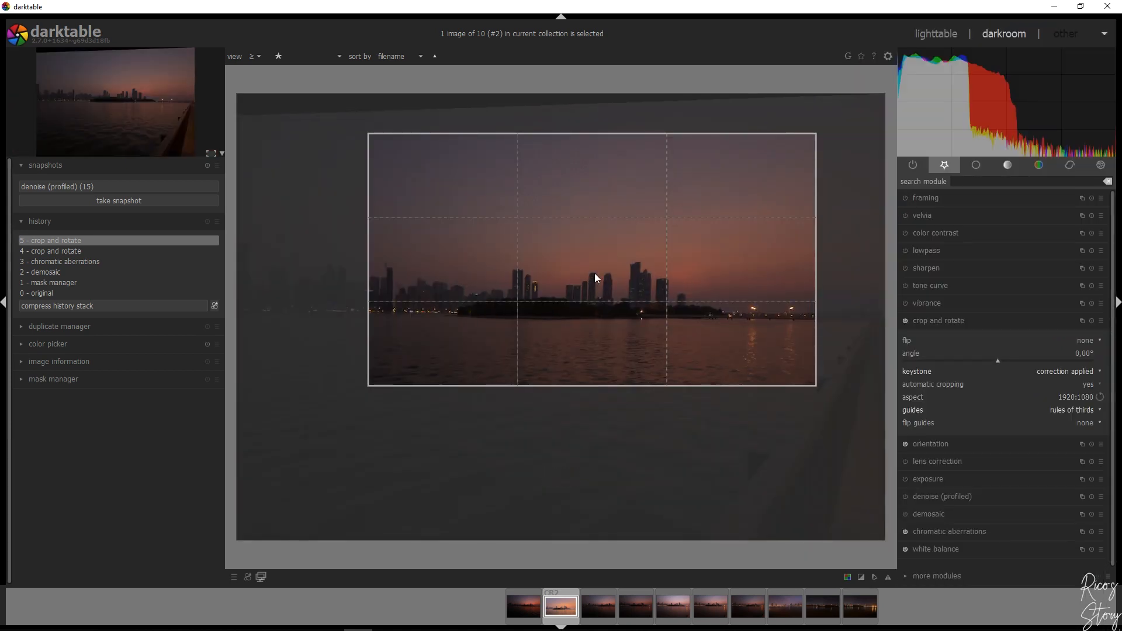
left_click_drag(590, 281, 582, 298)
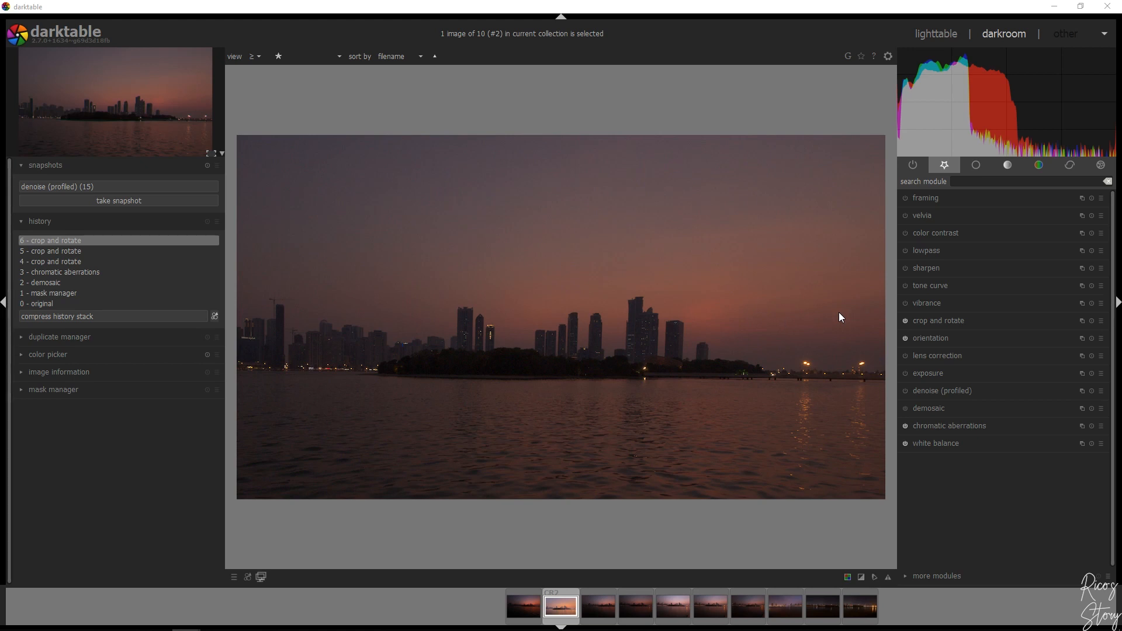
Set the color contrast to 0.76 for green vs magenta and 1.24 for blue vs yellow
left_click(948, 231)
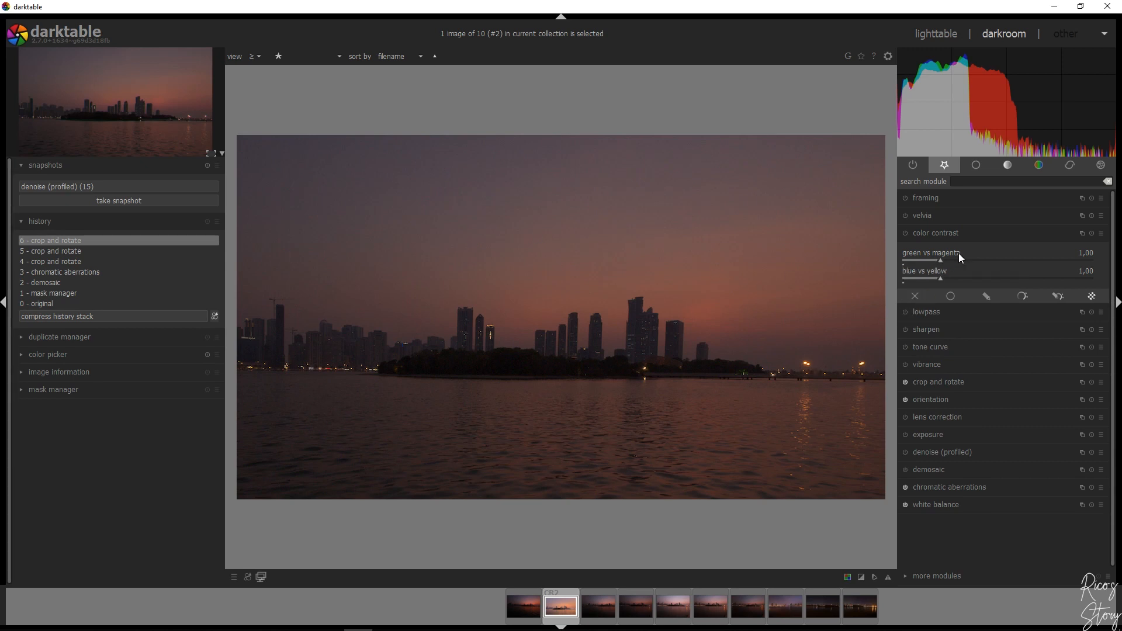
left_click(937, 261)
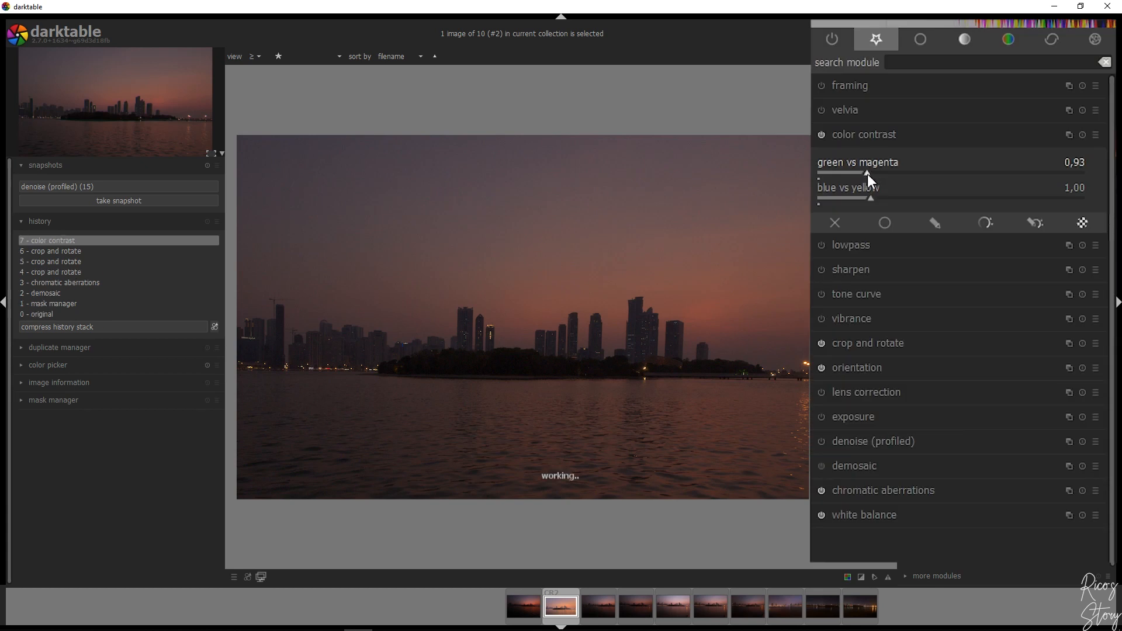
left_click_drag(866, 175, 863, 174)
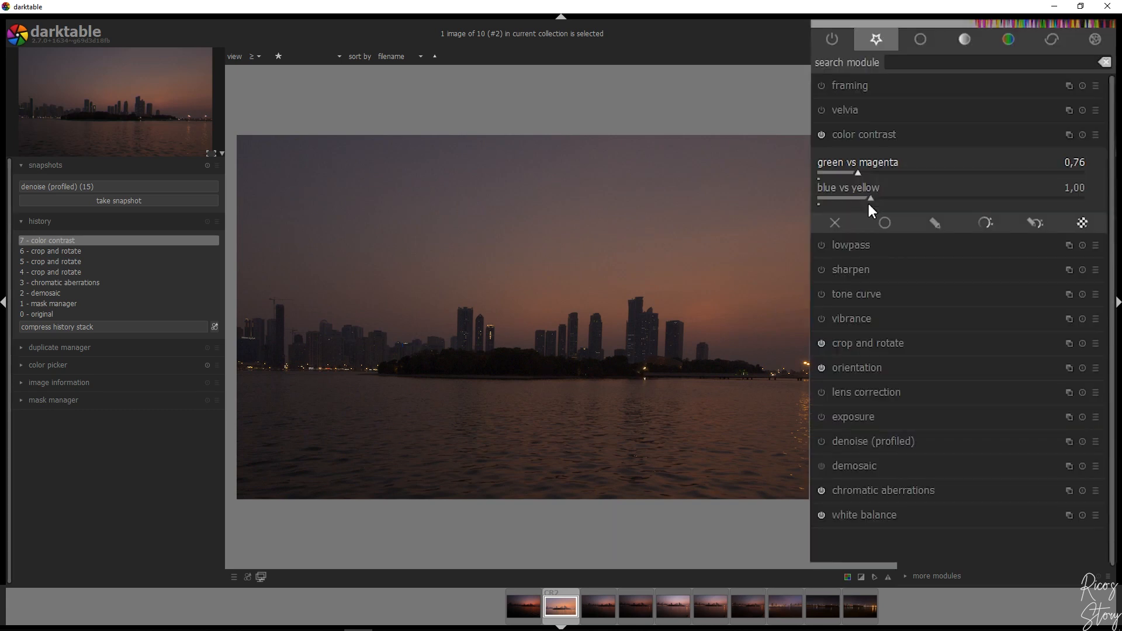
left_click_drag(869, 197, 884, 197)
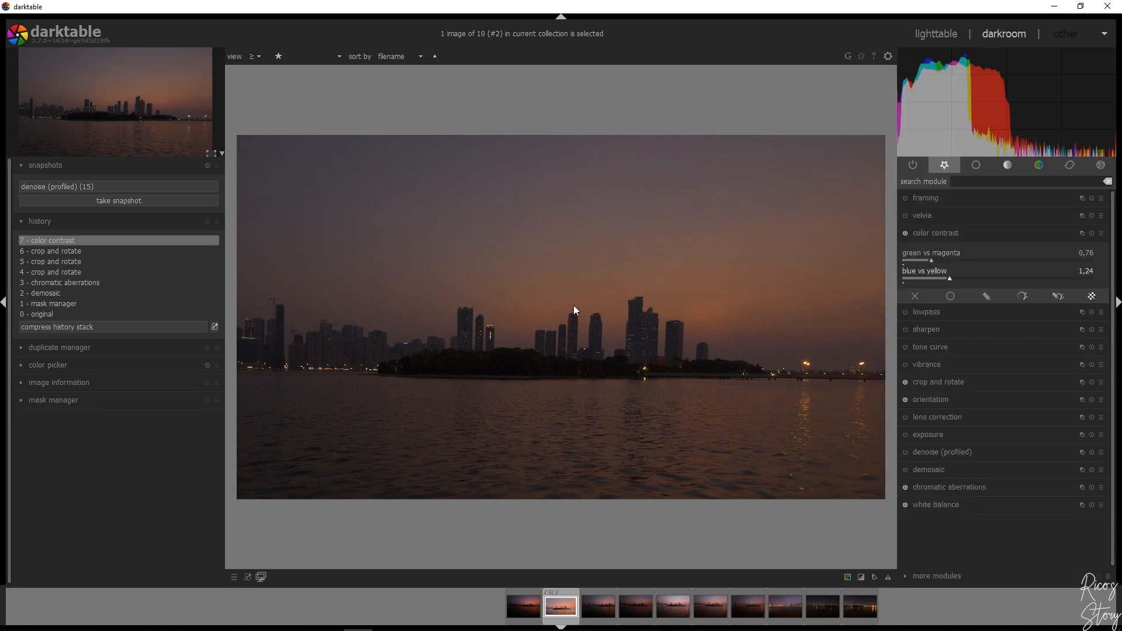
left_click(941, 233)
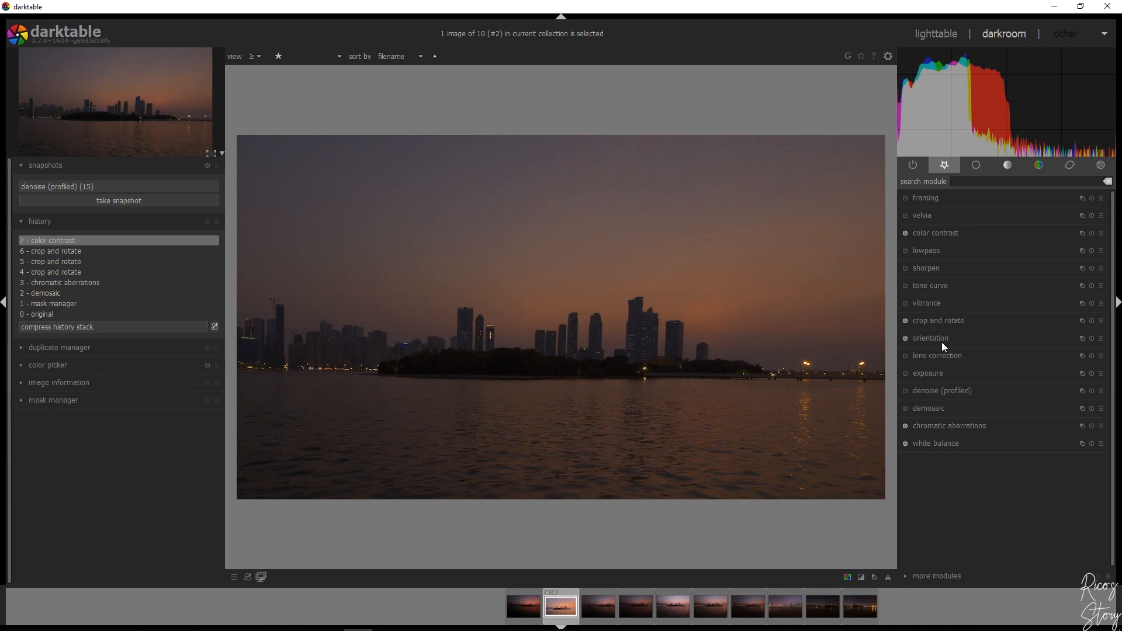
Try to apply a vertical keystone correction with the two guide lines aligned to upright building edges on either side of the skyline
left_click(967, 323)
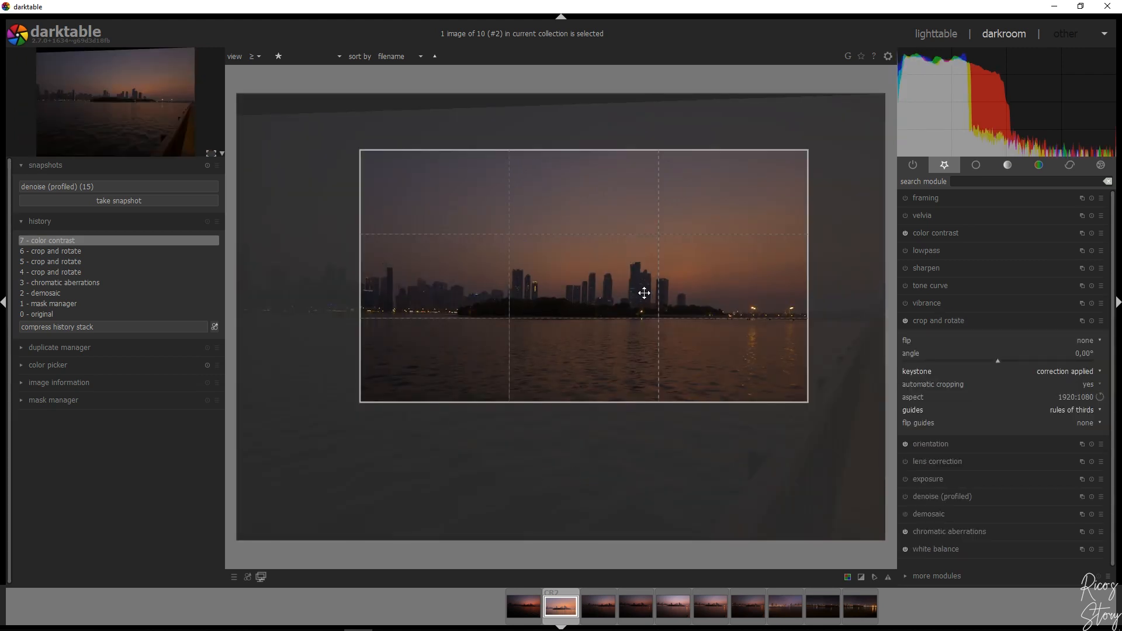
left_click(1057, 374)
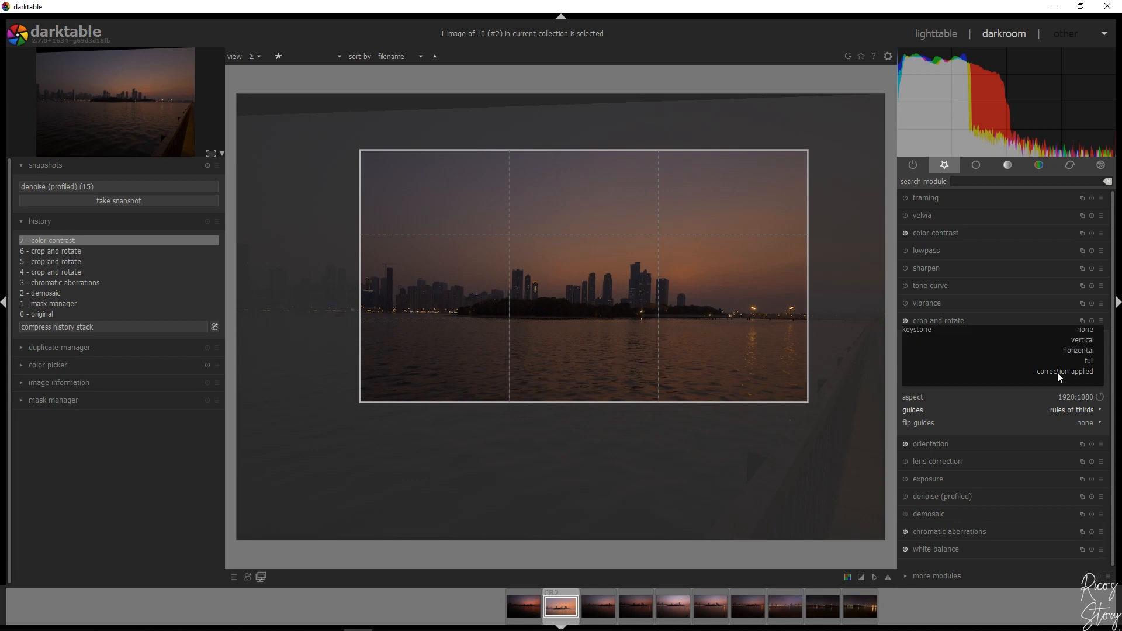
left_click(1082, 340)
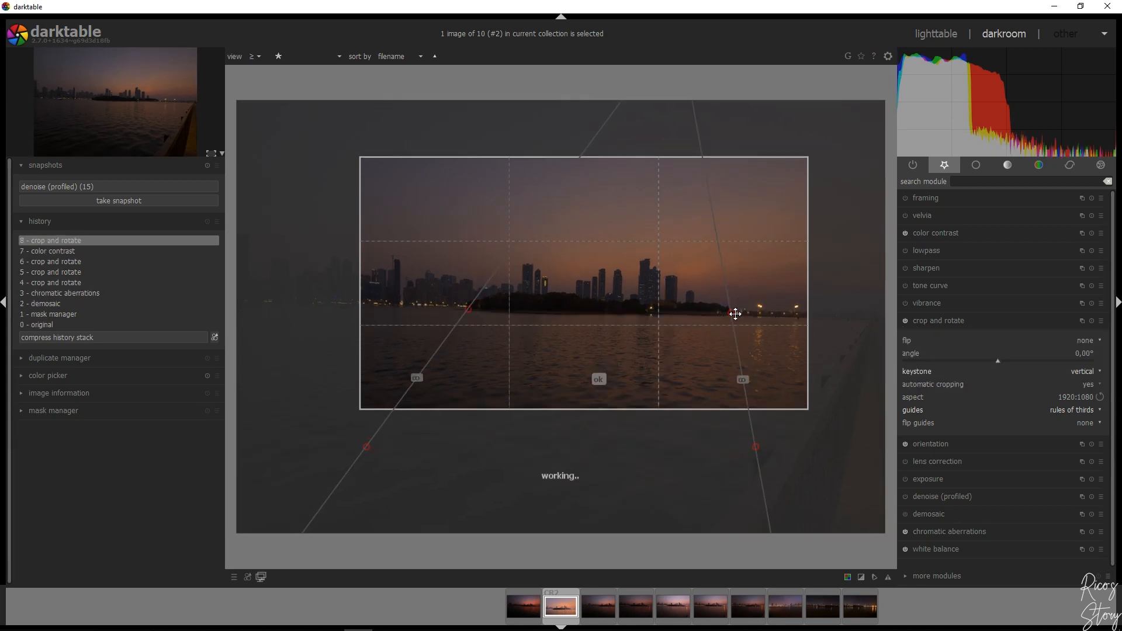
left_click_drag(727, 305, 675, 271)
left_click_drag(753, 443, 676, 304)
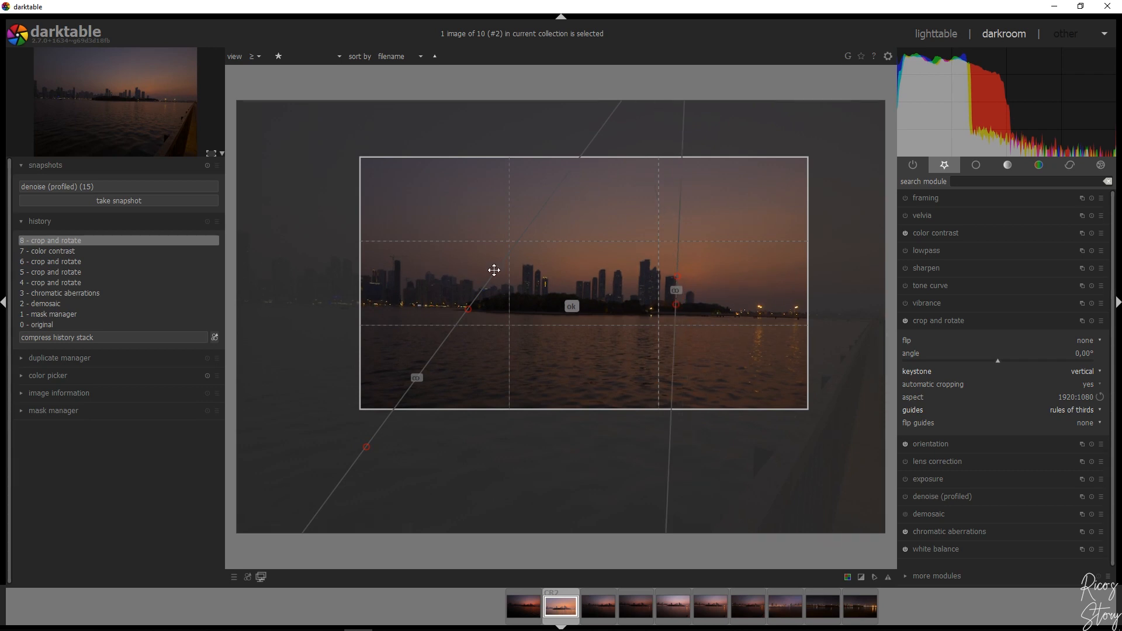
left_click_drag(467, 312, 520, 264)
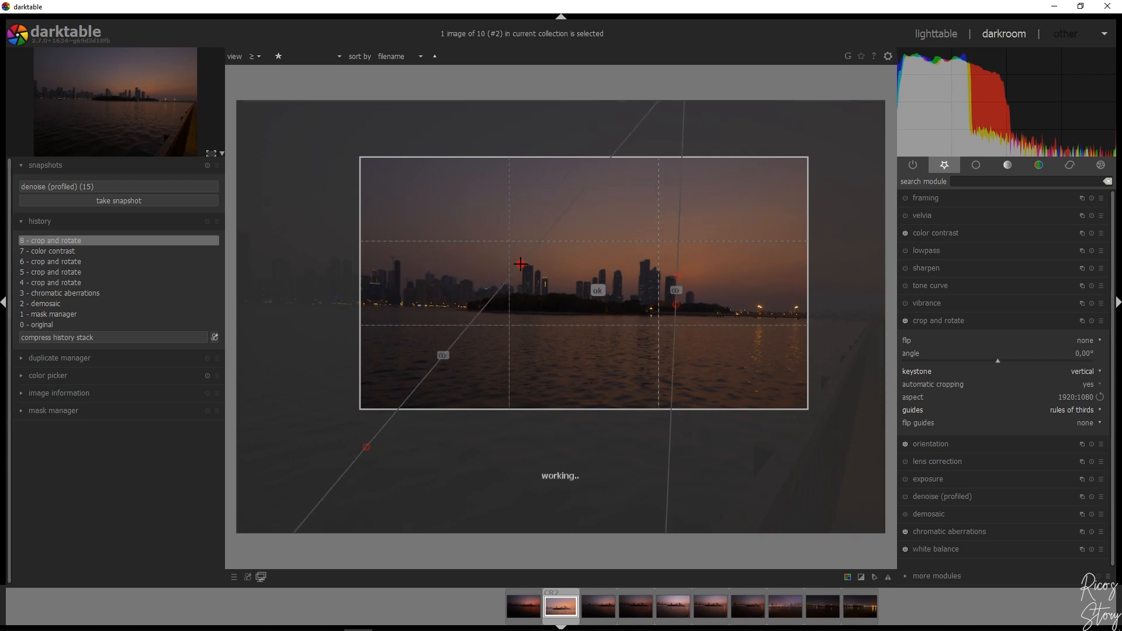
left_click_drag(520, 264, 523, 265)
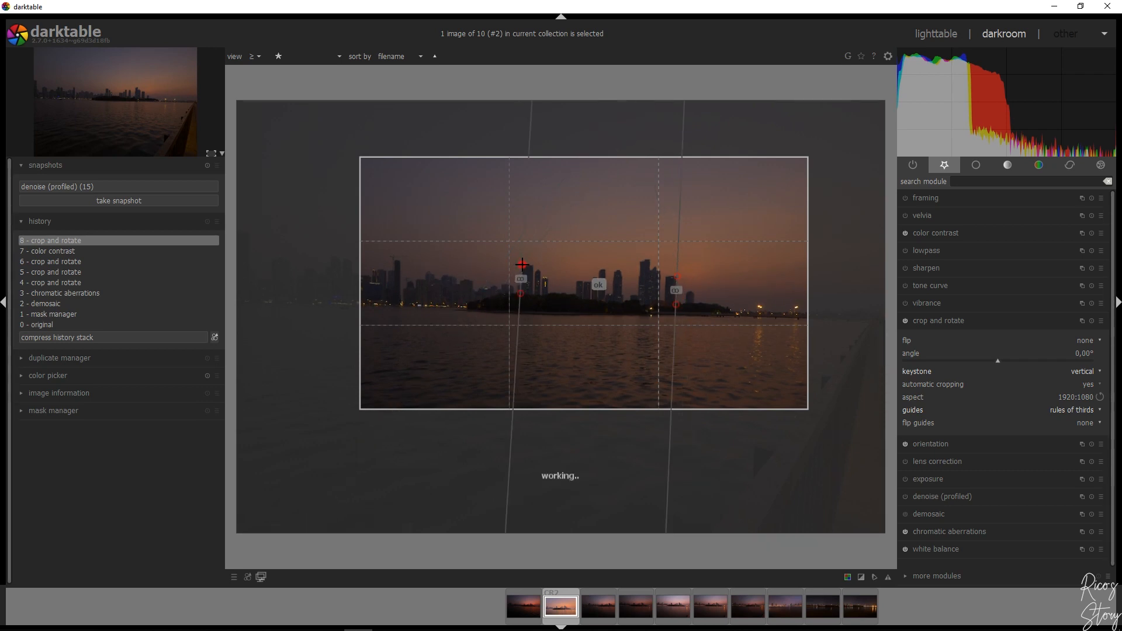
left_click(606, 288)
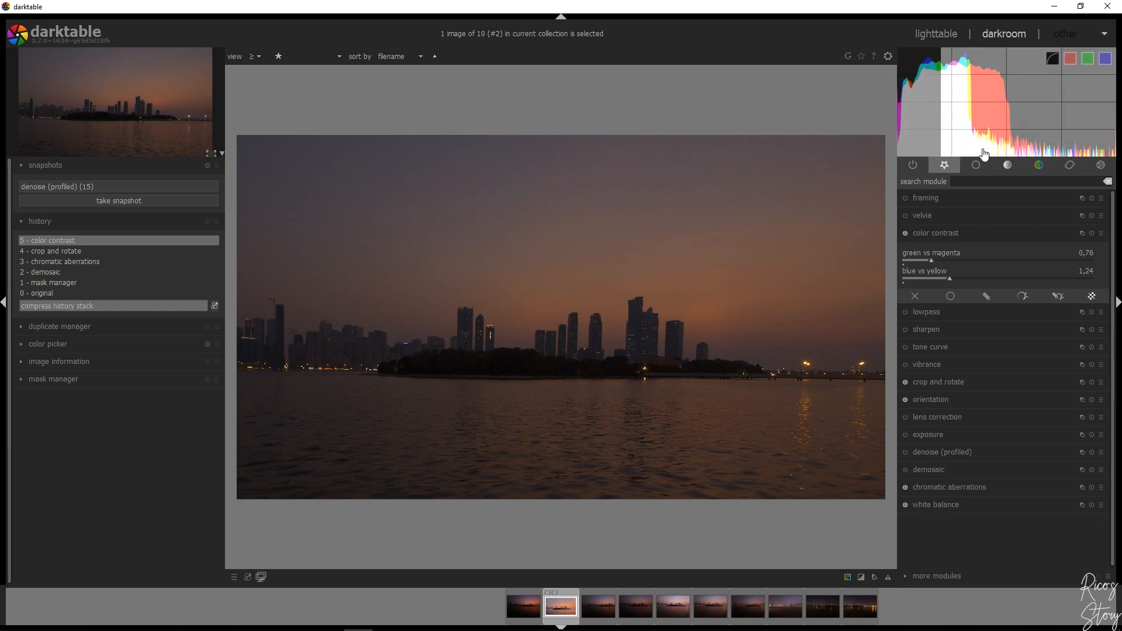
Raise the photo's exposure to 1.30 EV and set the black level correction to 0.0020
left_click(950, 234)
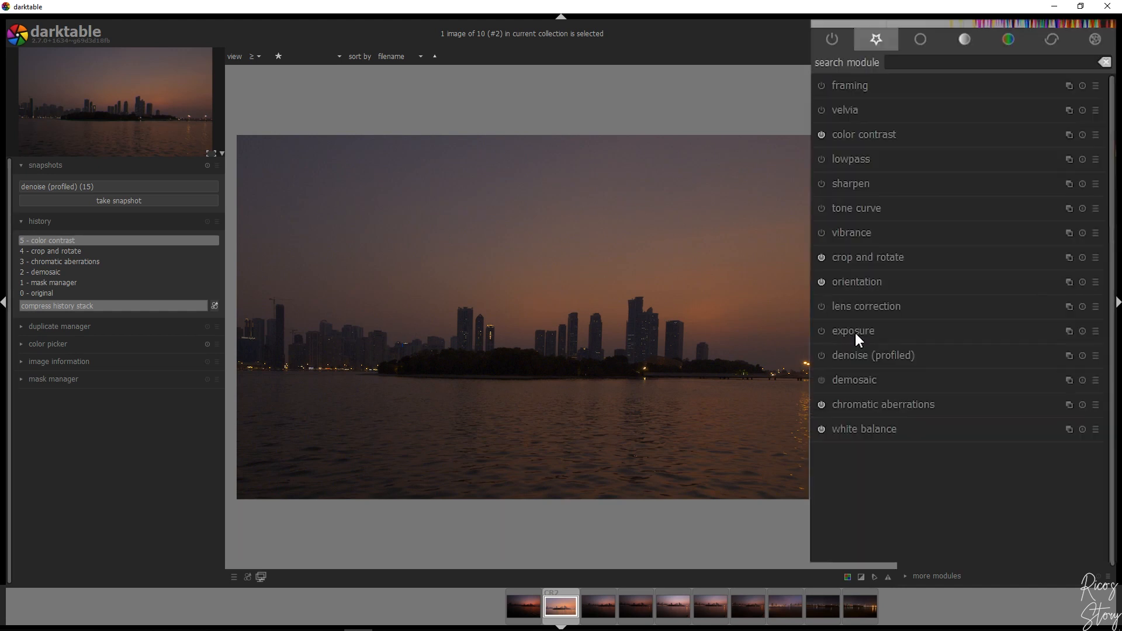
left_click(933, 373)
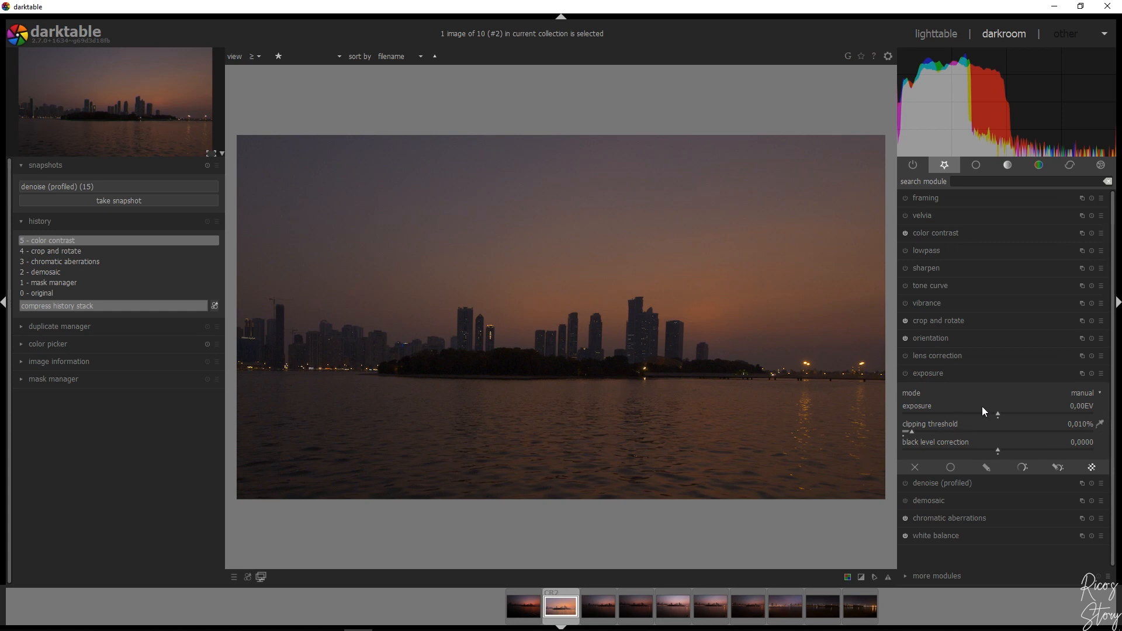
left_click_drag(997, 416, 1014, 385)
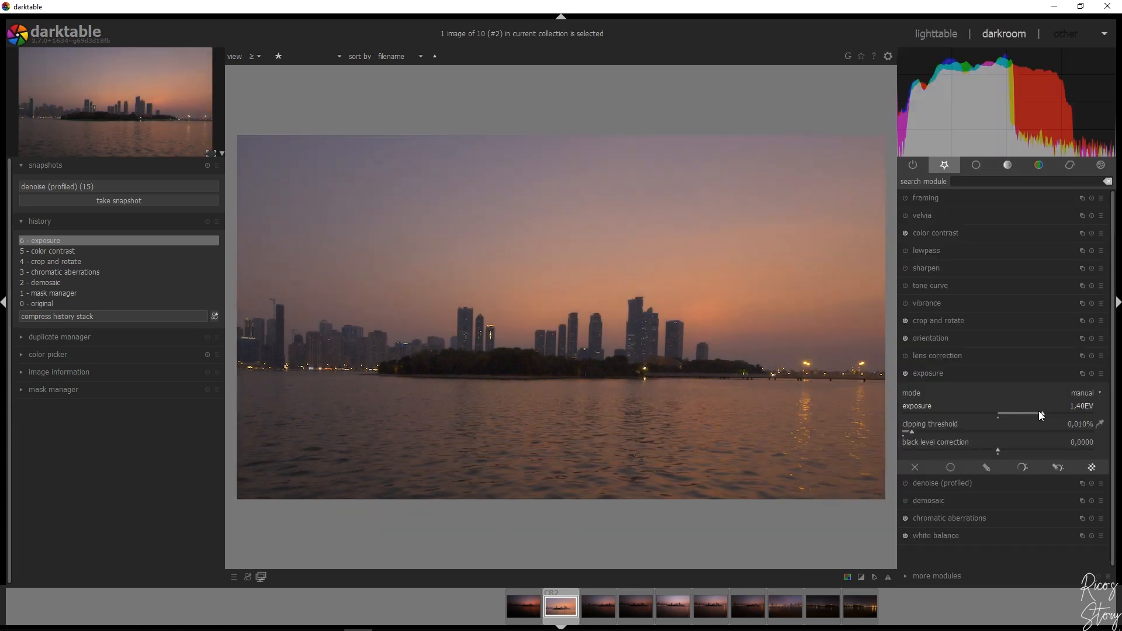
right_click(1082, 409)
type("1.3")
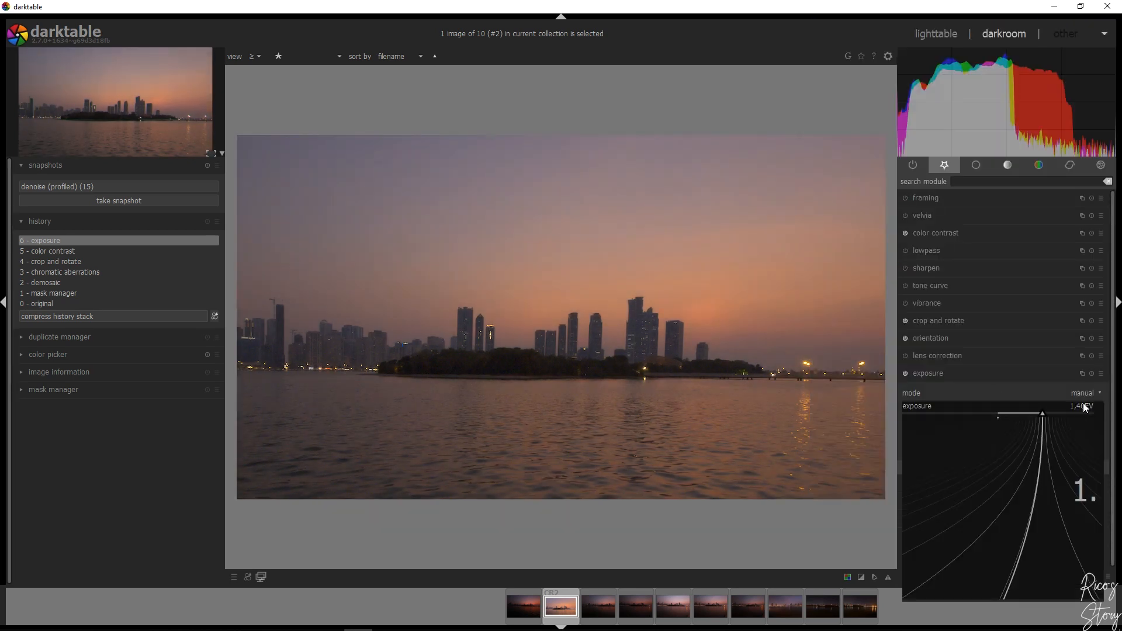
key("Return")
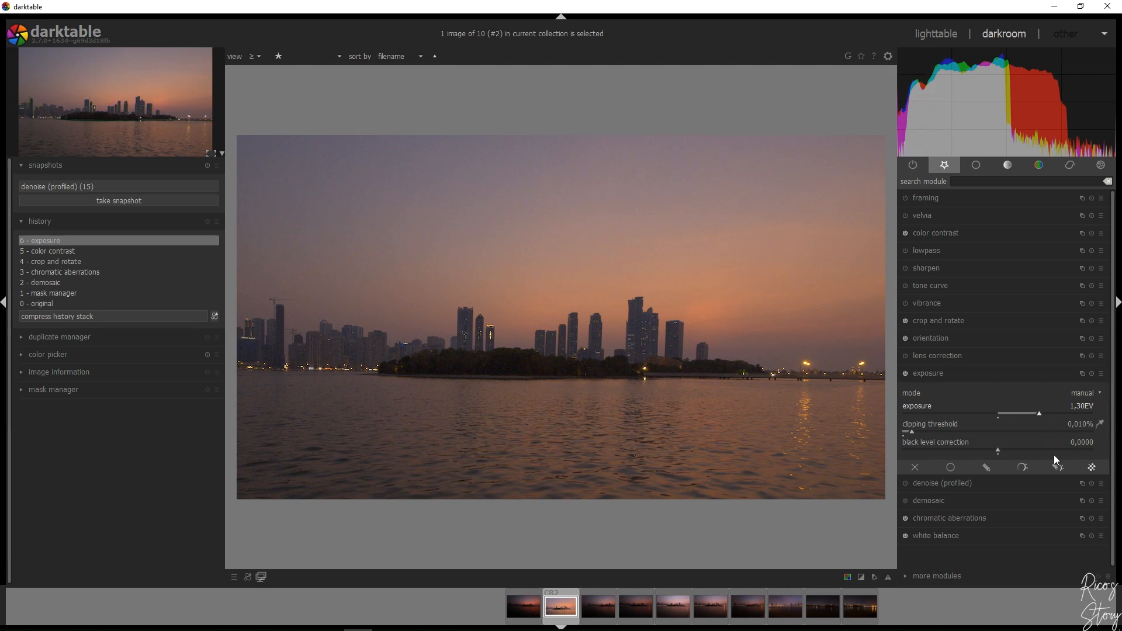
scroll(1085, 445, "up", 3)
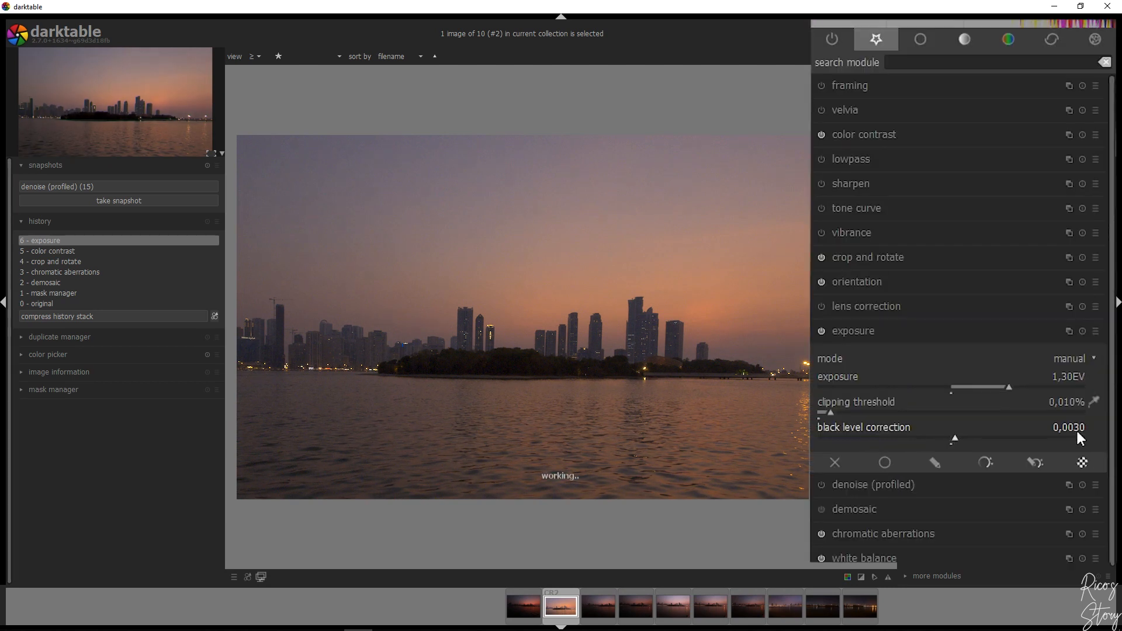
scroll(1075, 430, "down", 1)
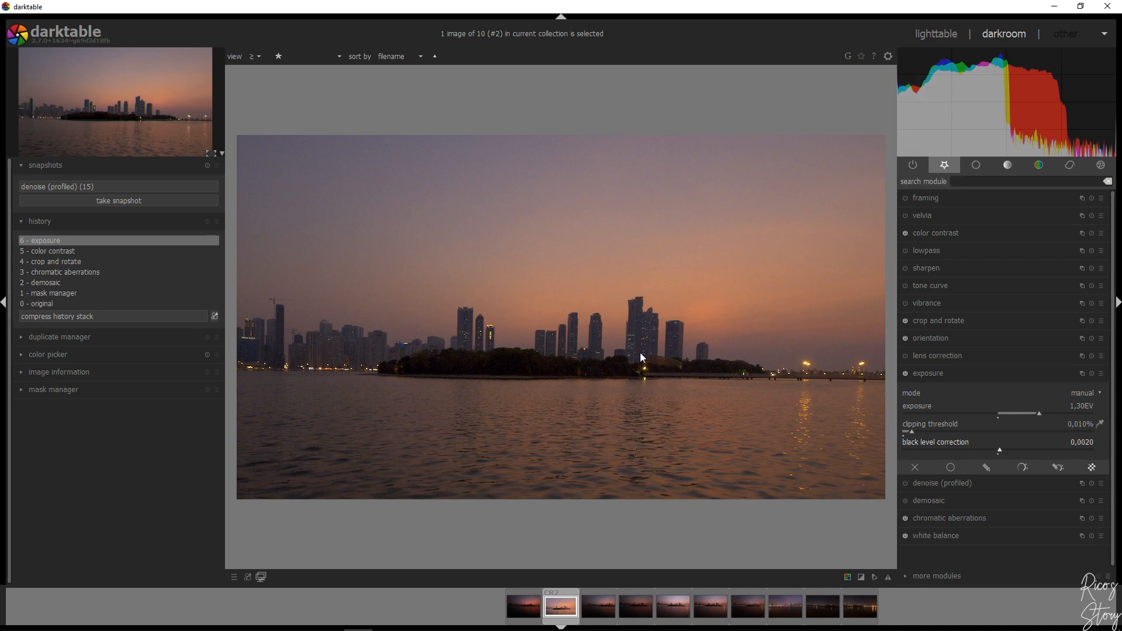
left_click(959, 376)
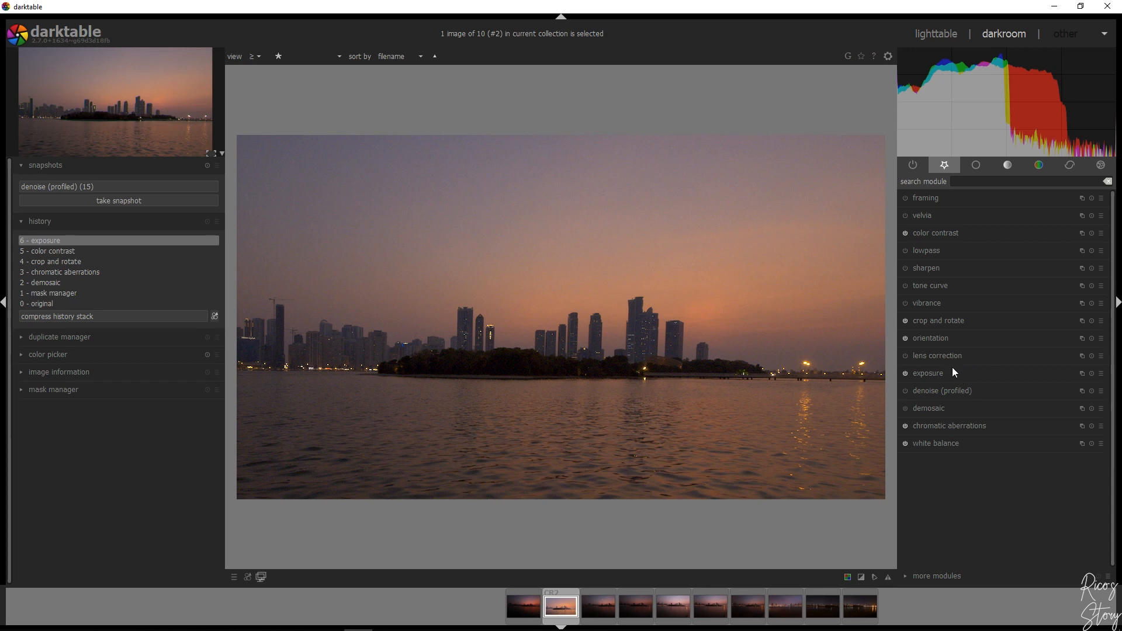
Enable lowpass with a gaussian radius of about 46 and set both its contrast and saturation to 0
left_click(930, 253)
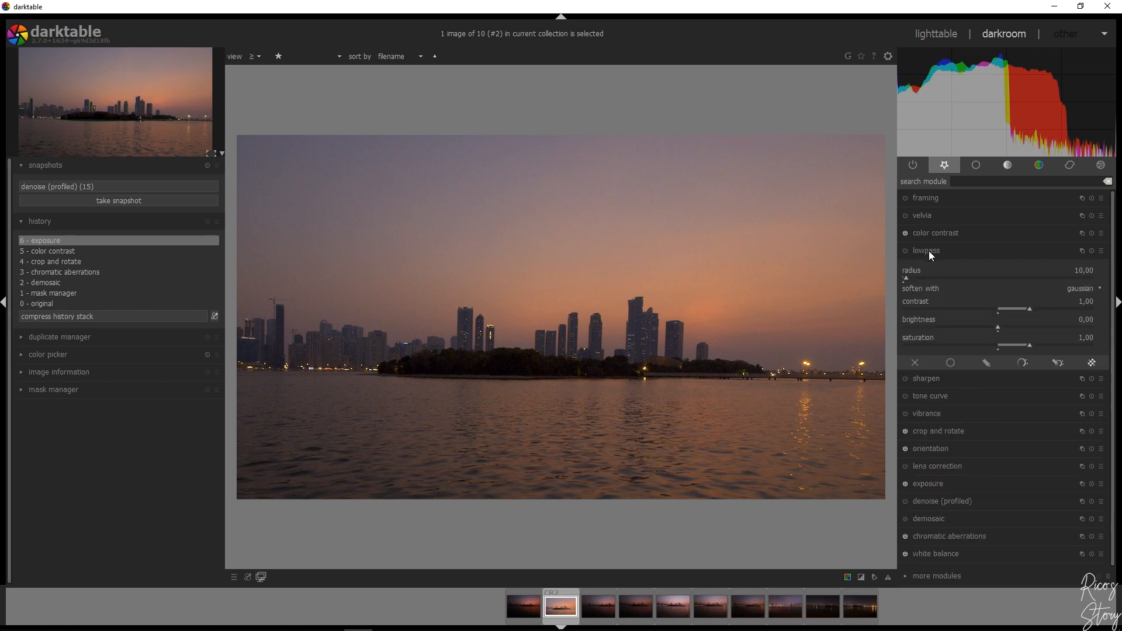
left_click_drag(905, 279, 920, 281)
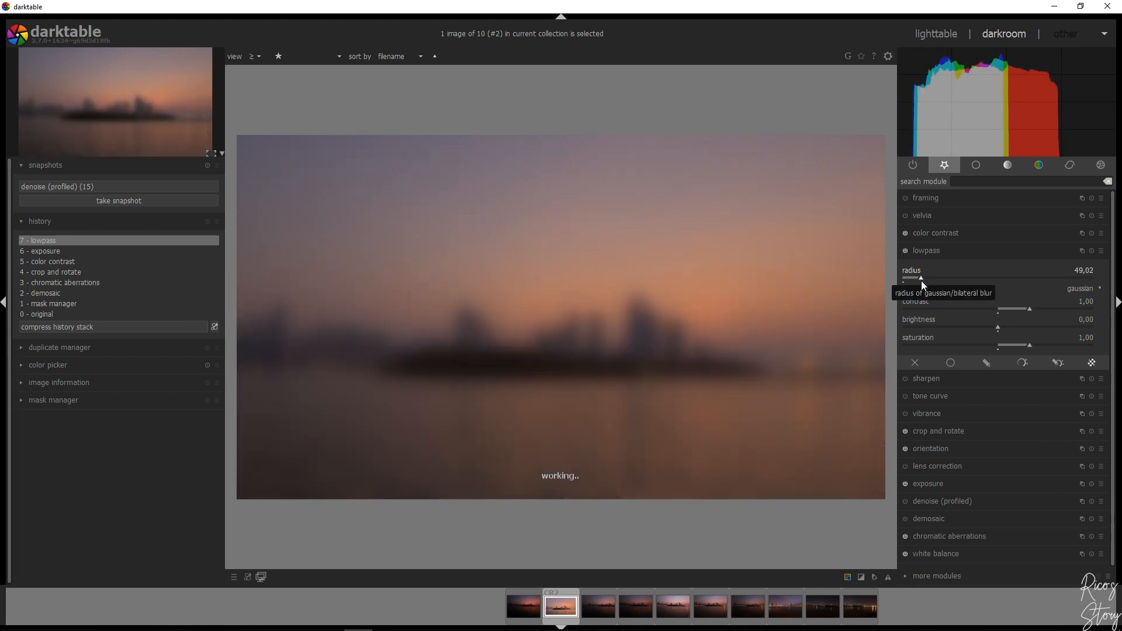
right_click(1085, 300)
type("0")
key("Return")
right_click(1085, 343)
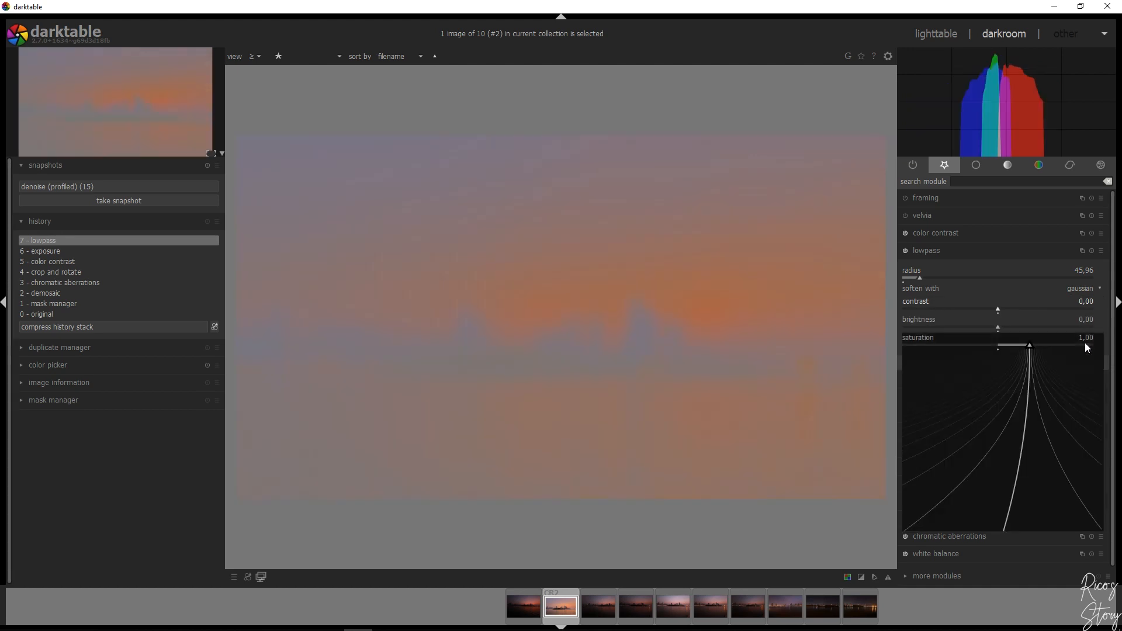
type("0")
key("Return")
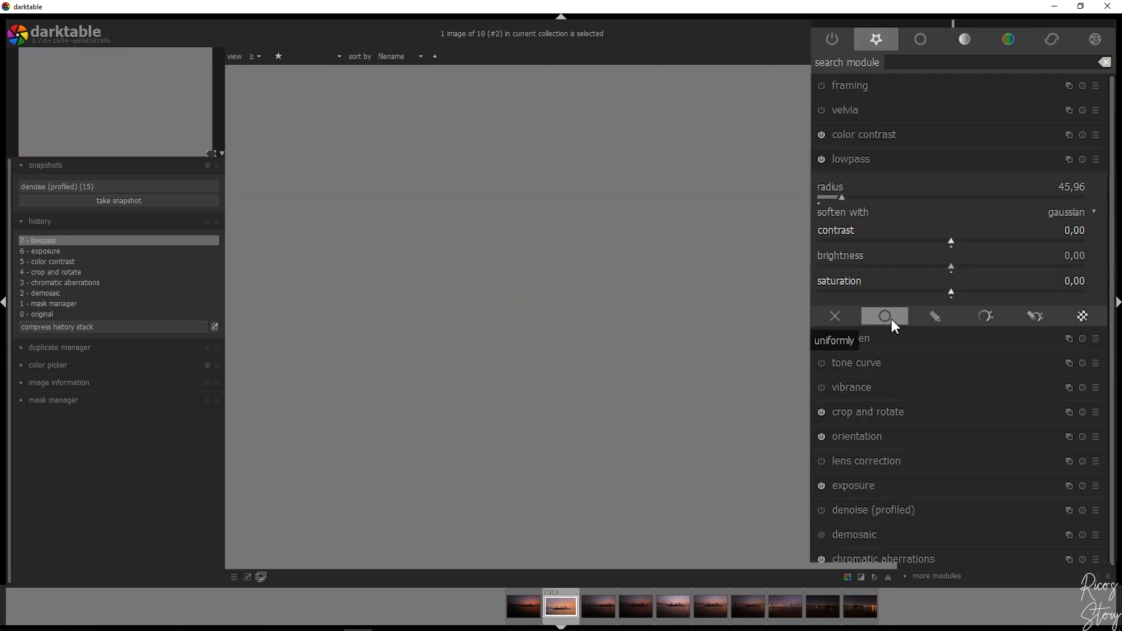
Blend the lowpass effect uniformly over the photo in overlay mode
left_click(886, 318)
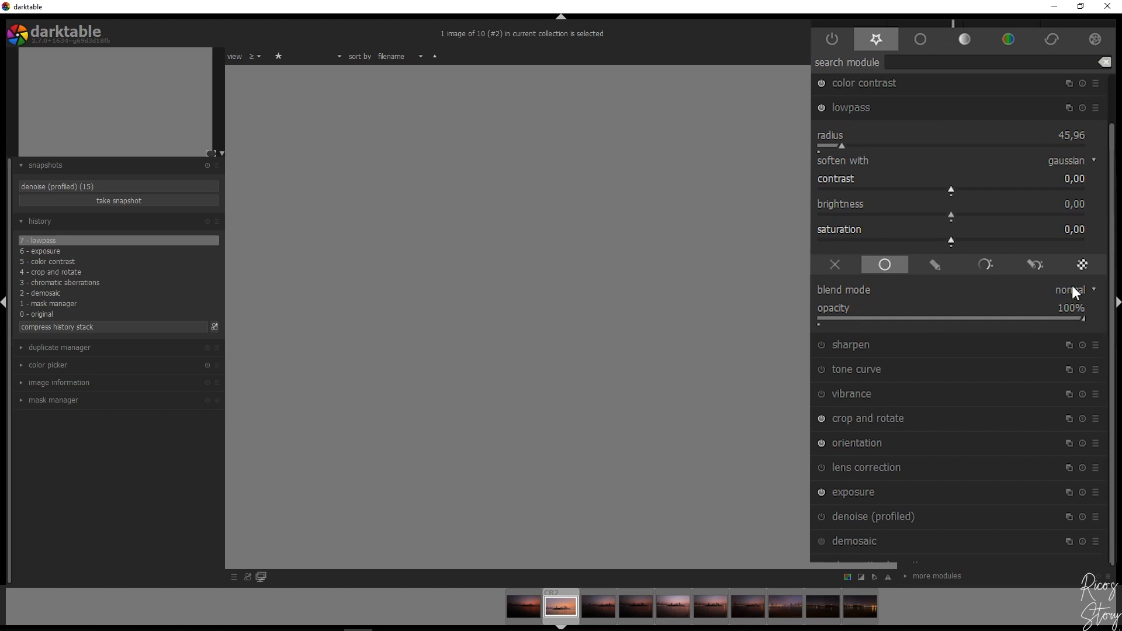
left_click(1073, 292)
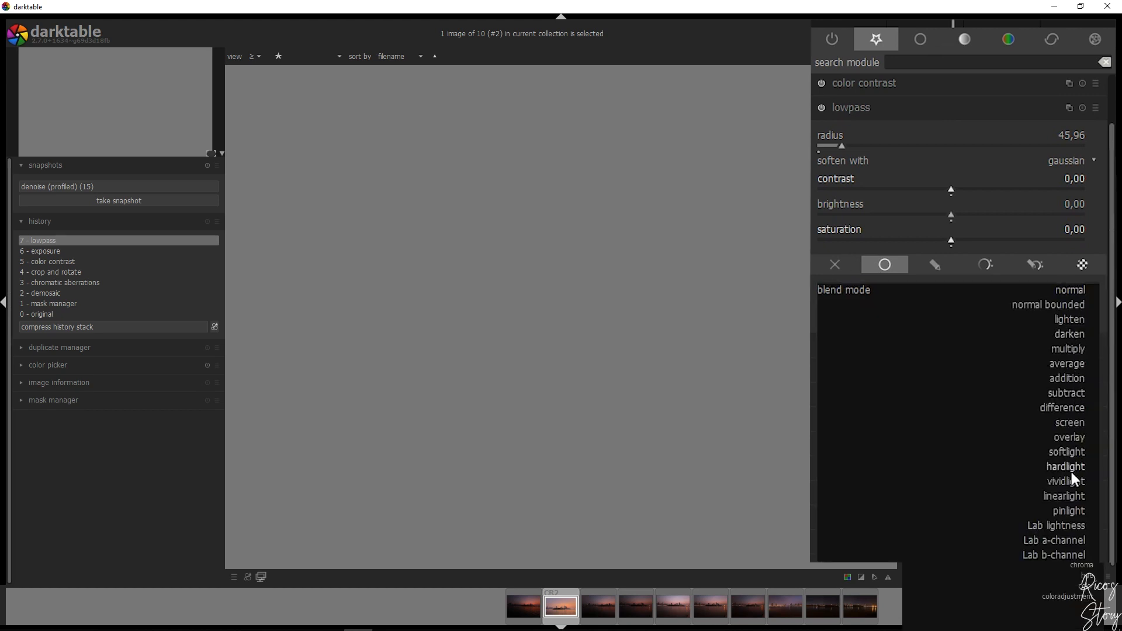
left_click(1074, 437)
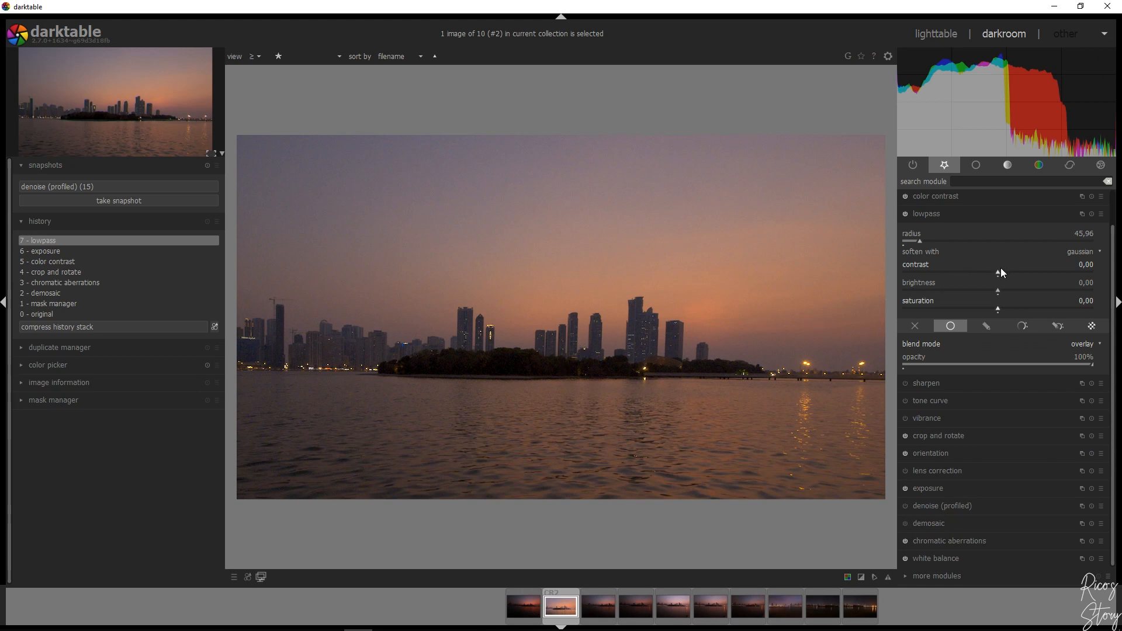
Set the lowpass contrast to -0.36 and its brightness to 0.21
left_click_drag(998, 272, 987, 272)
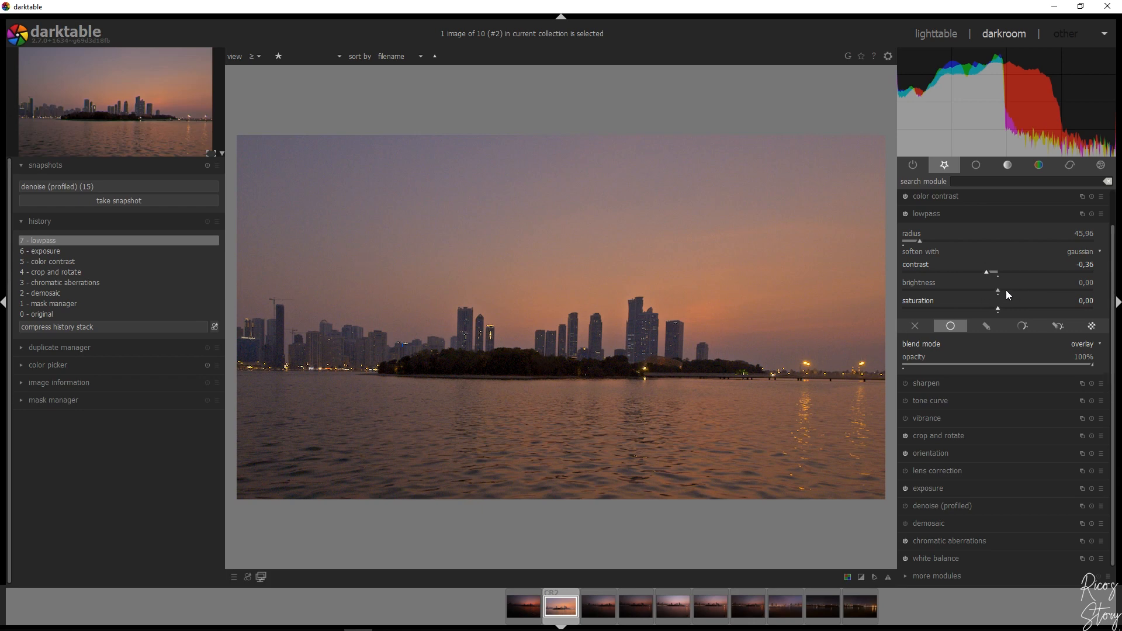
left_click_drag(998, 293, 1003, 293)
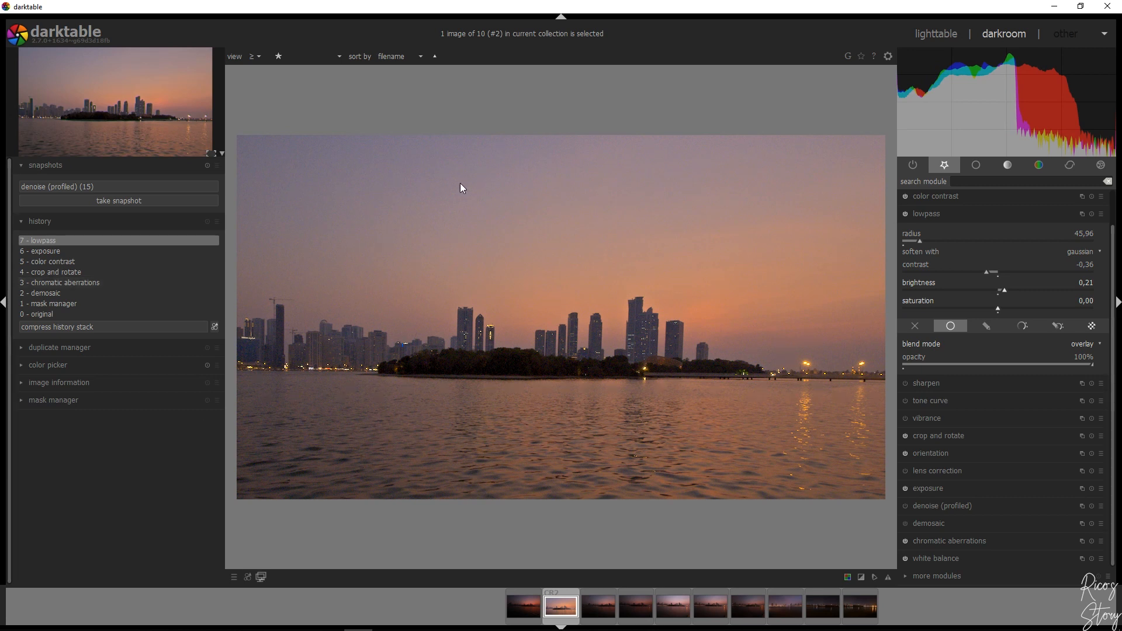
left_click(930, 214)
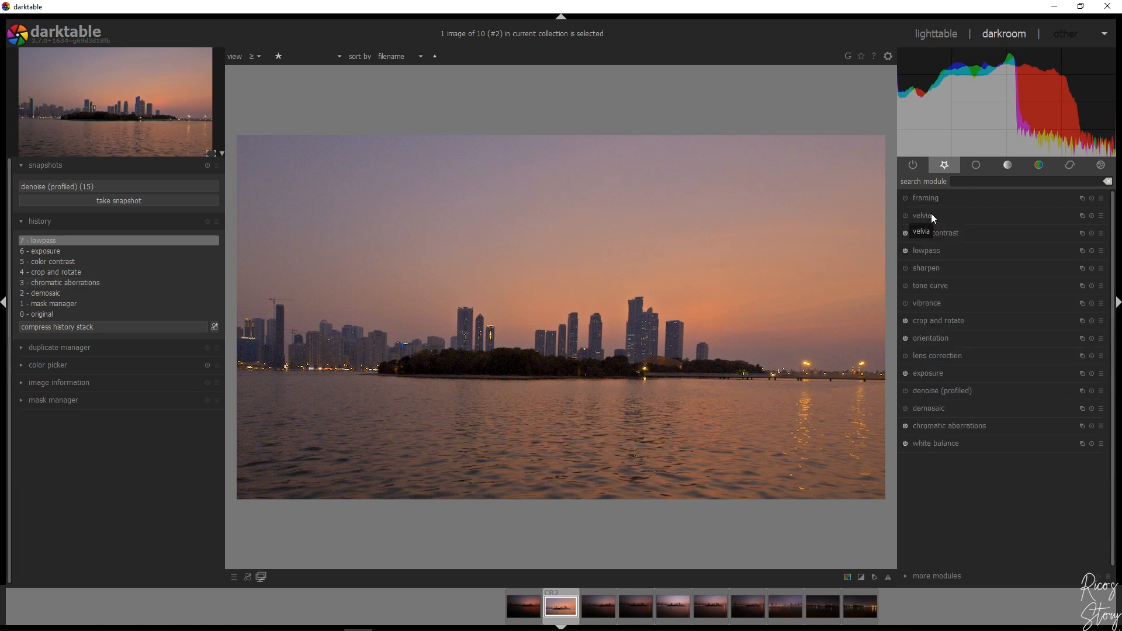
Open the tone curve module, restrict it with a drawn mask and pick a mask brush reduced to a small size
left_click(959, 290)
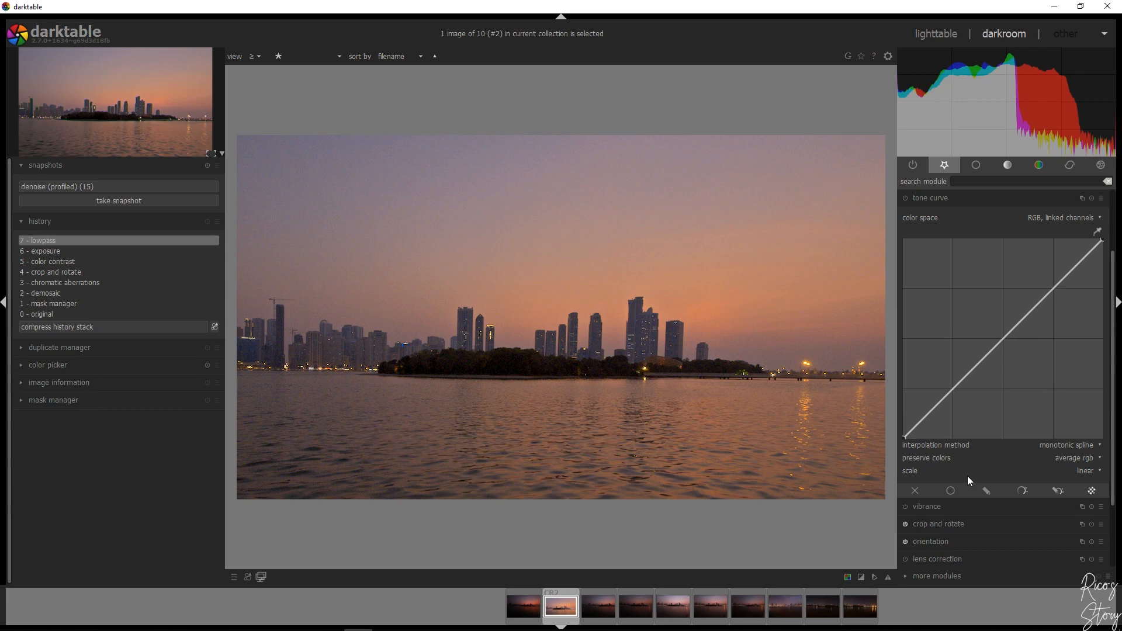
left_click(986, 490)
scroll(1115, 386, "down", 3)
scroll(1117, 393, "down", 3)
left_click(1016, 331)
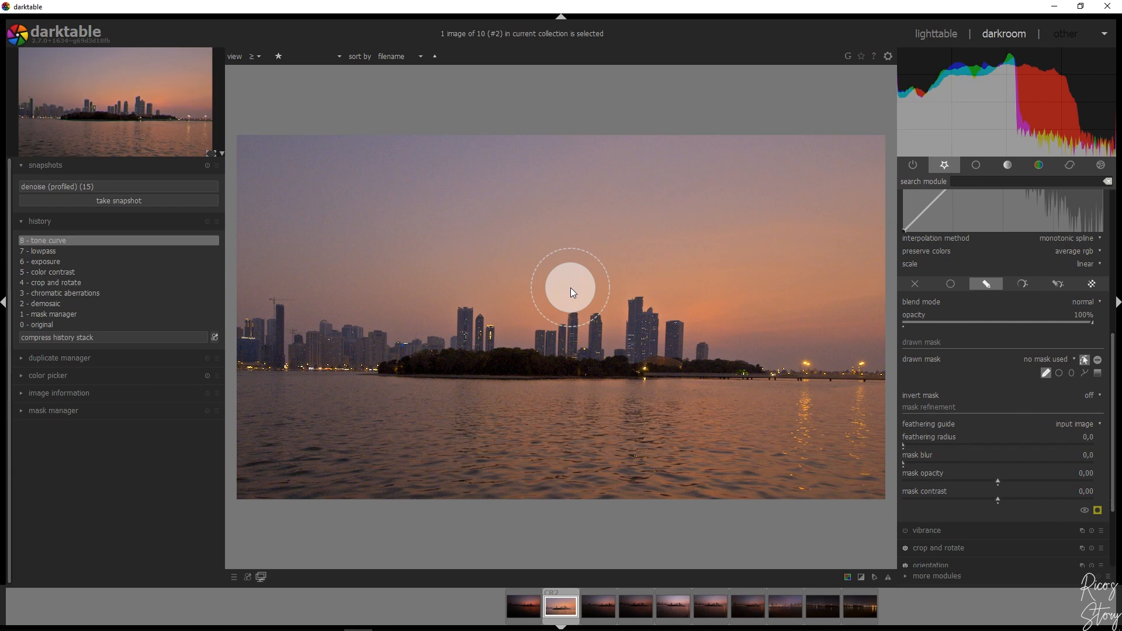
scroll(570, 287, "down", 3)
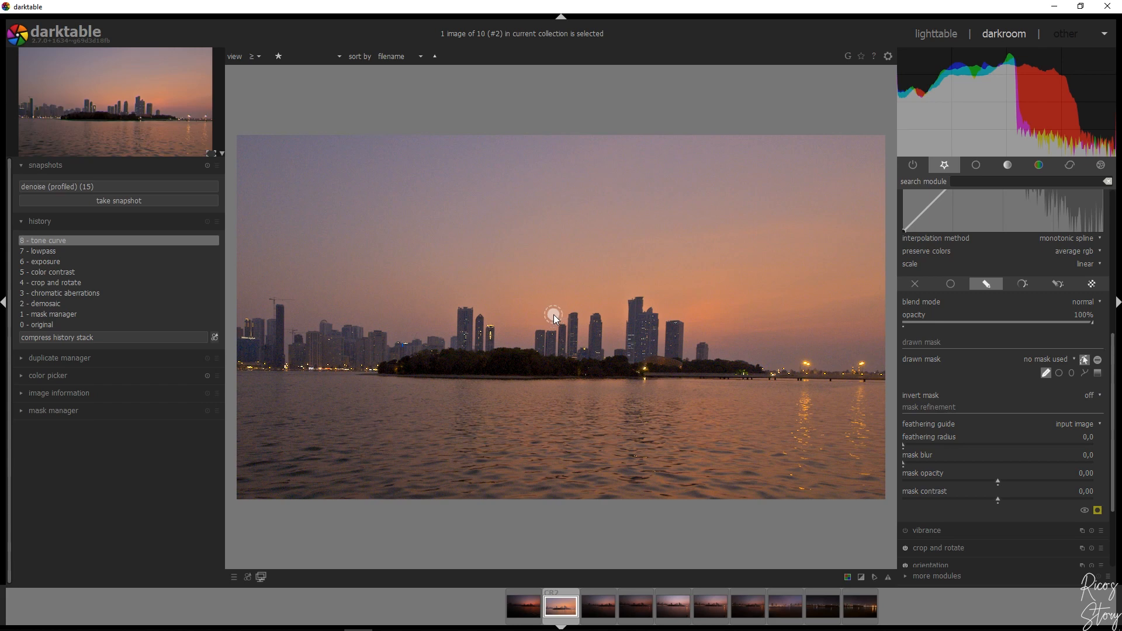
At 100% zoom, brush mask shapes over the two bright street lamps at the far right of the photo
left_click(212, 155)
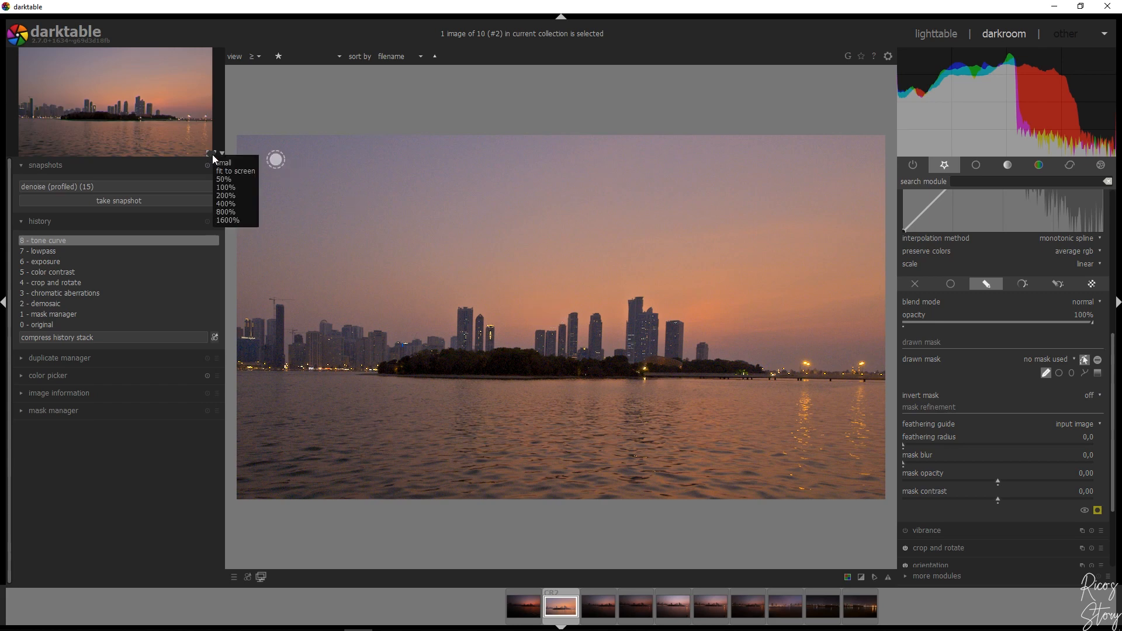
left_click(227, 187)
left_click_drag(123, 108, 197, 115)
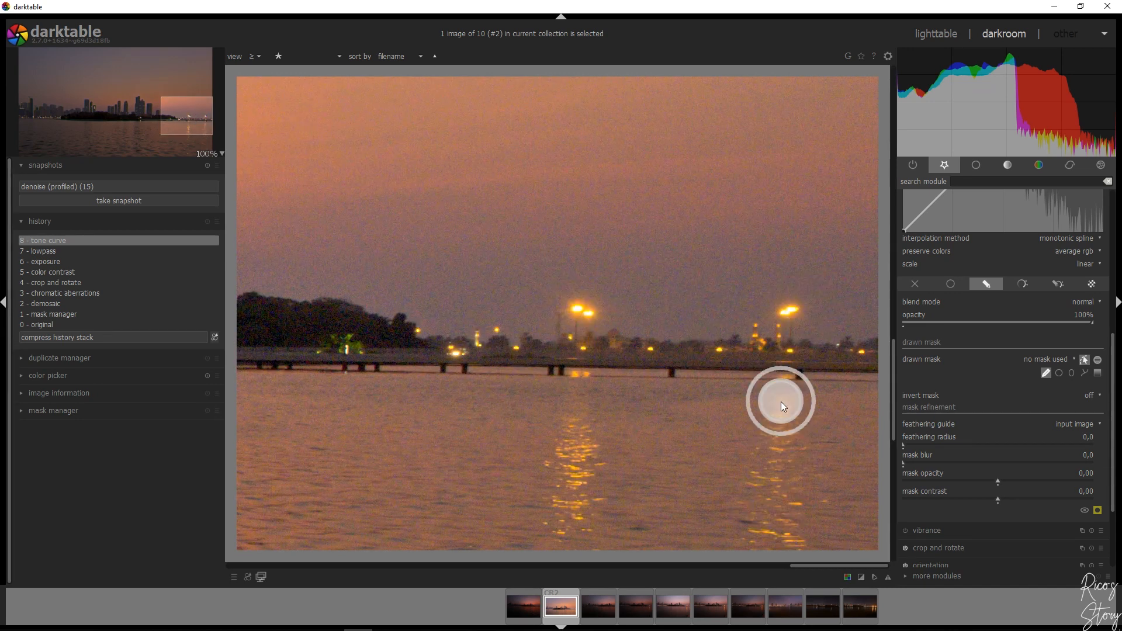
left_click(789, 312)
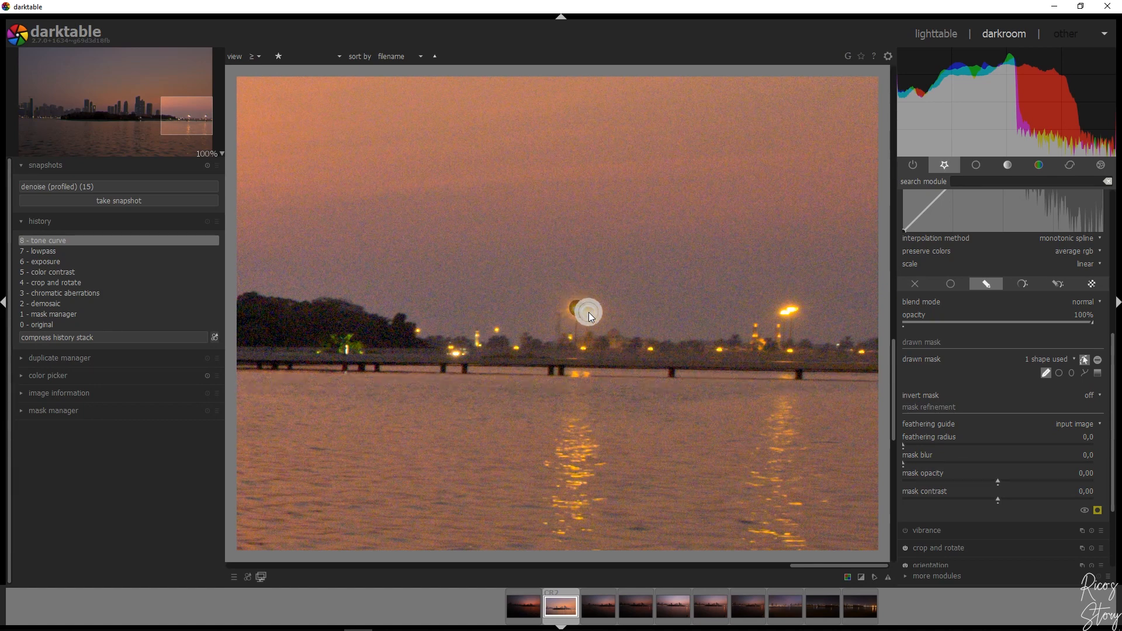
left_click(588, 312)
With a larger brush, mask the right lamp's water reflection using three strokes: two diverging sideways and one straight down
left_click(1046, 373)
scroll(786, 405, "up", 2)
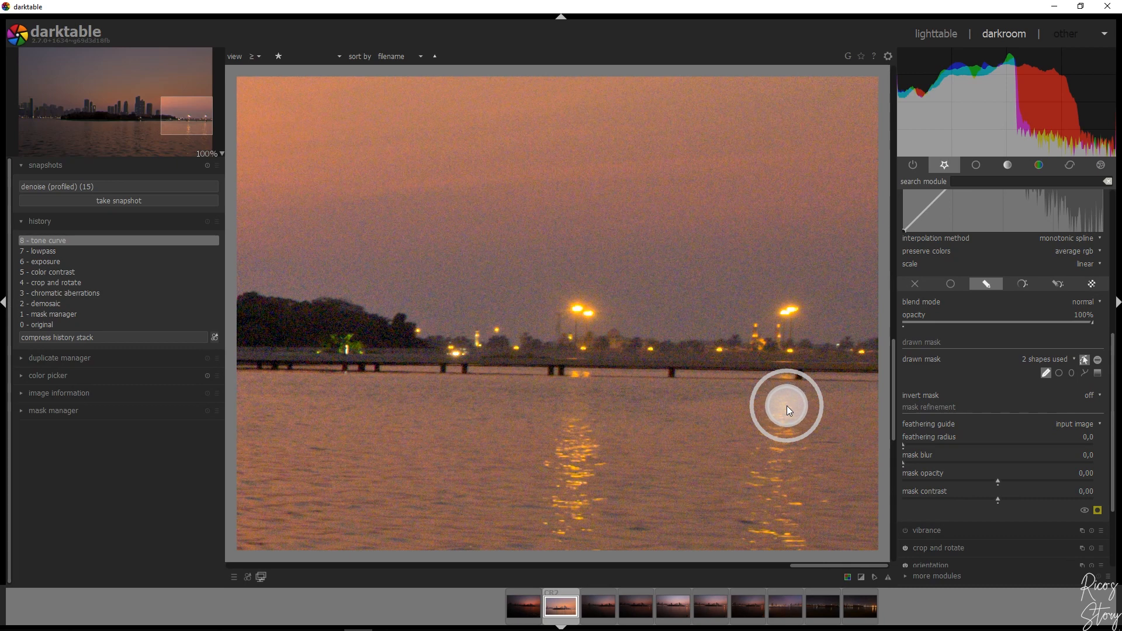
left_click_drag(784, 394, 764, 484)
left_click(1044, 372)
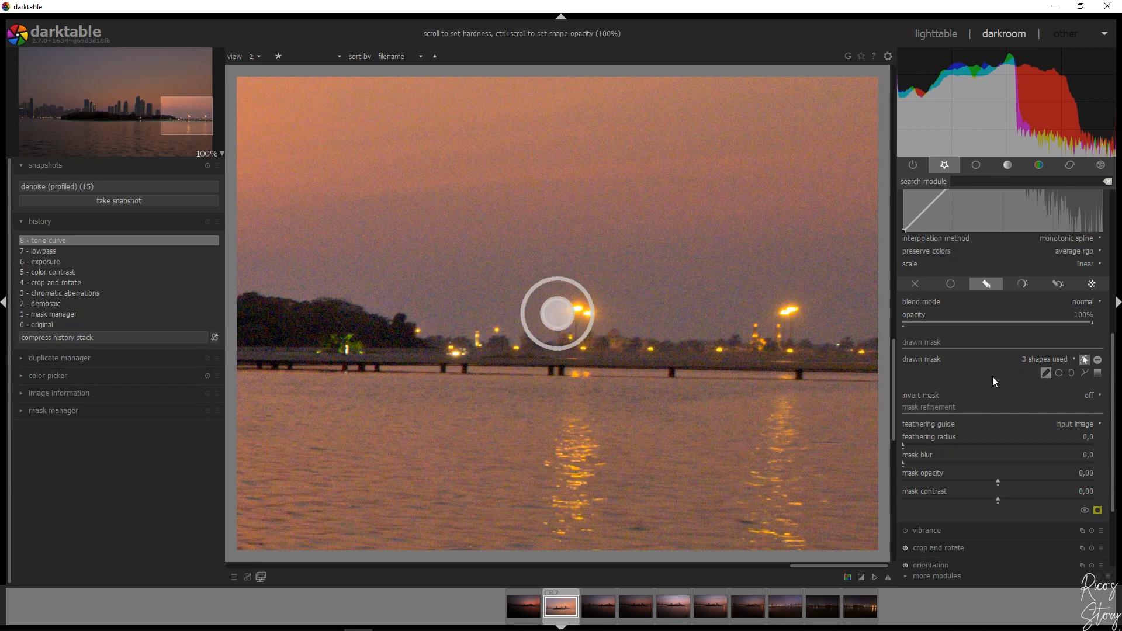
left_click_drag(784, 394, 809, 489)
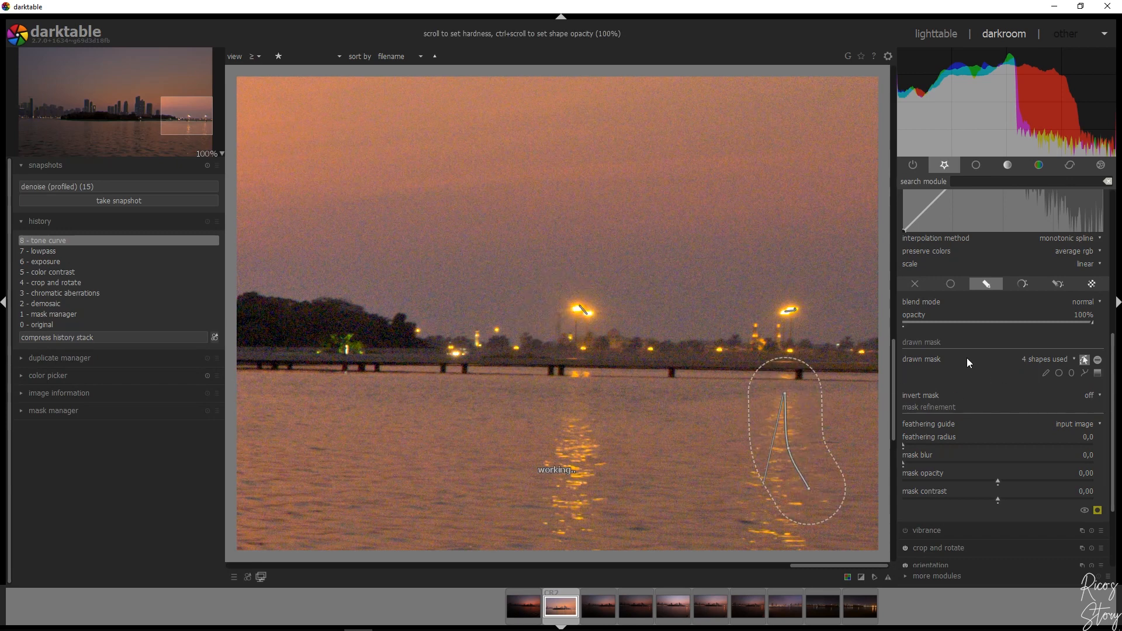
left_click(1046, 375)
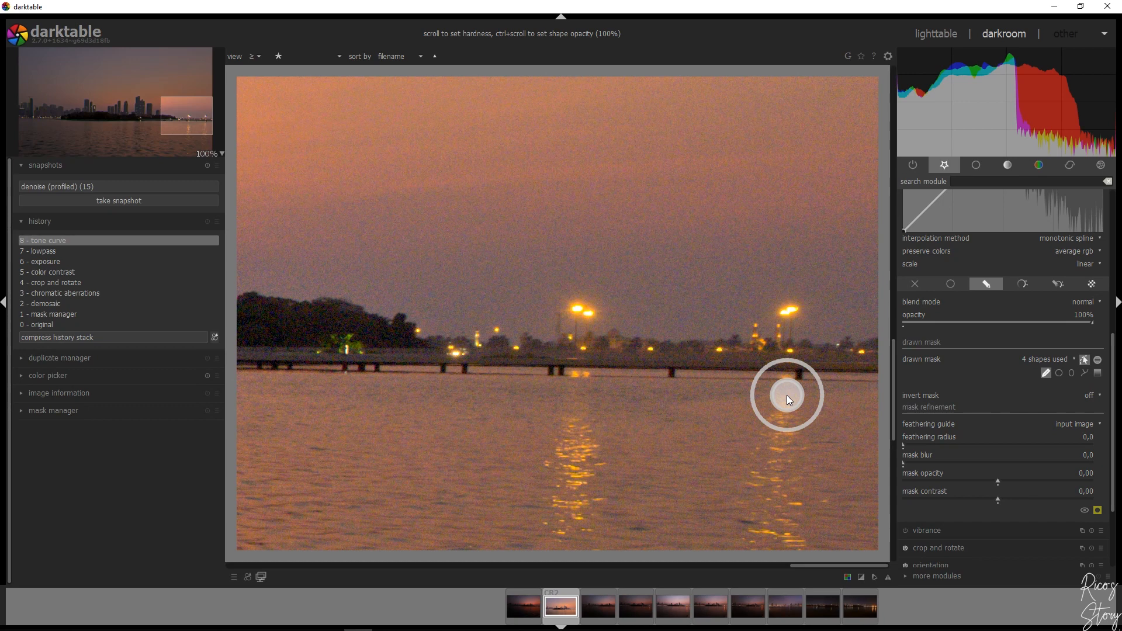
left_click_drag(786, 434, 781, 539)
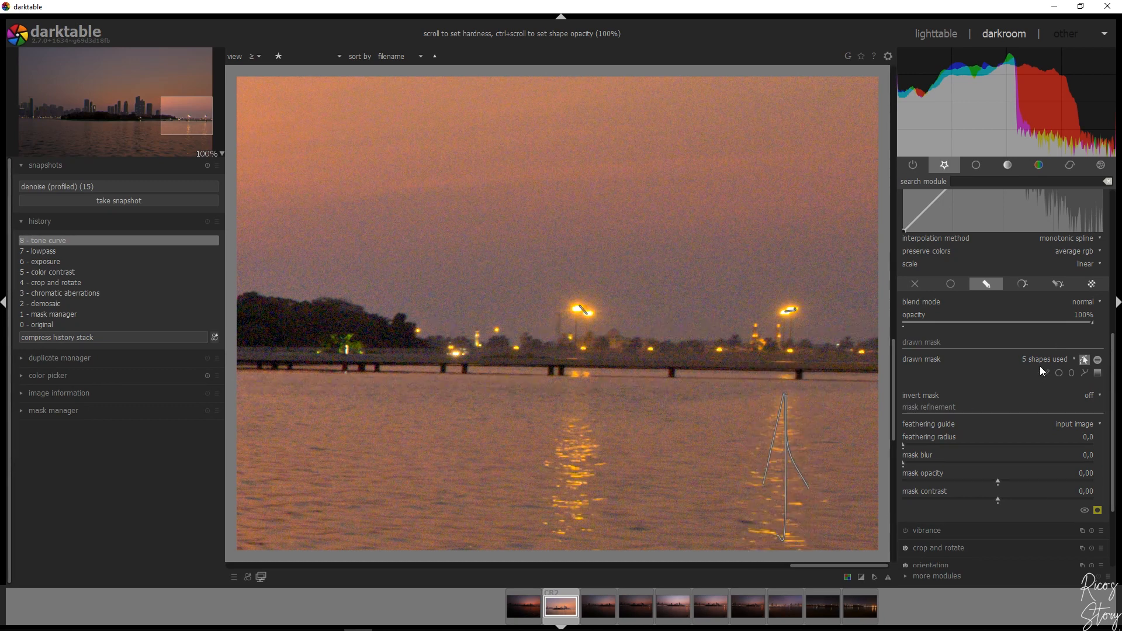
Mask the left lamp's water reflection with one vertical brush stroke and two short strokes fanning out to its sides
left_click(1046, 375)
left_click_drag(581, 394, 581, 498)
left_click(1046, 373)
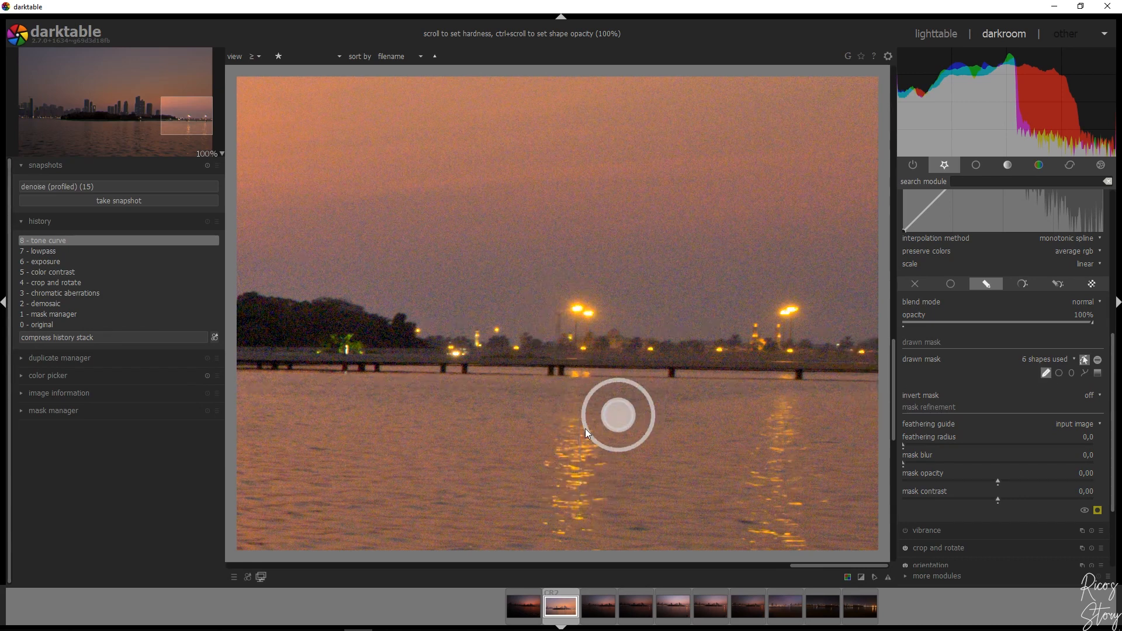
left_click_drag(573, 430, 595, 457)
left_click(1045, 374)
left_click_drag(577, 418, 557, 455)
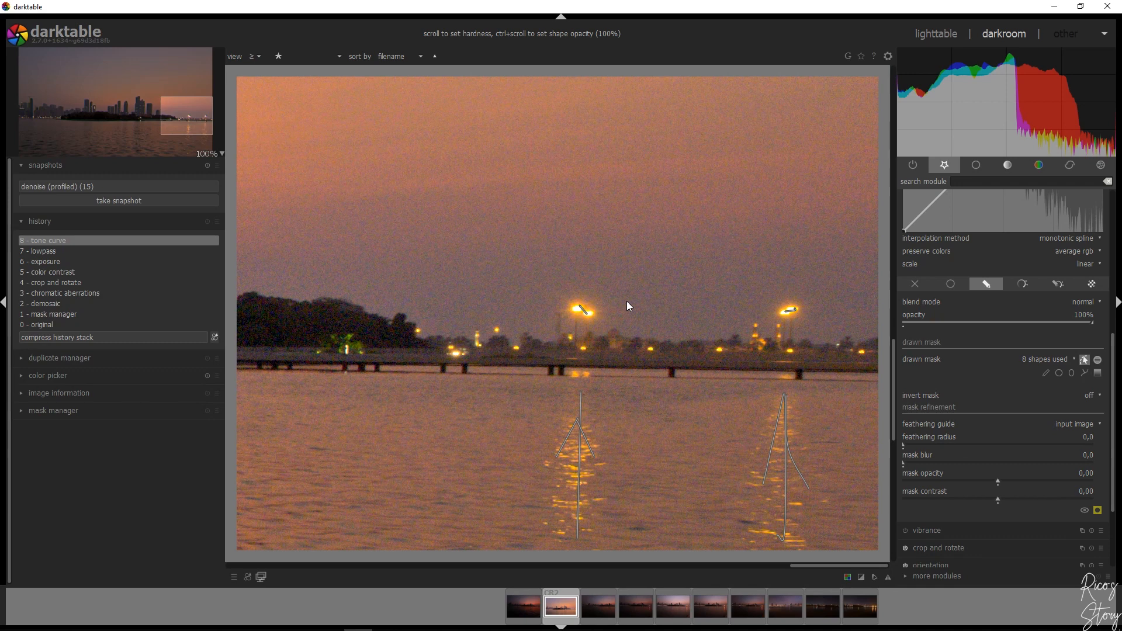
Brush a small mask spot over the bright light on the island's shore below the tall towers
mouse_move(171, 101)
left_mouse_down()
mouse_move(173, 114)
mouse_move(149, 107)
left_mouse_up()
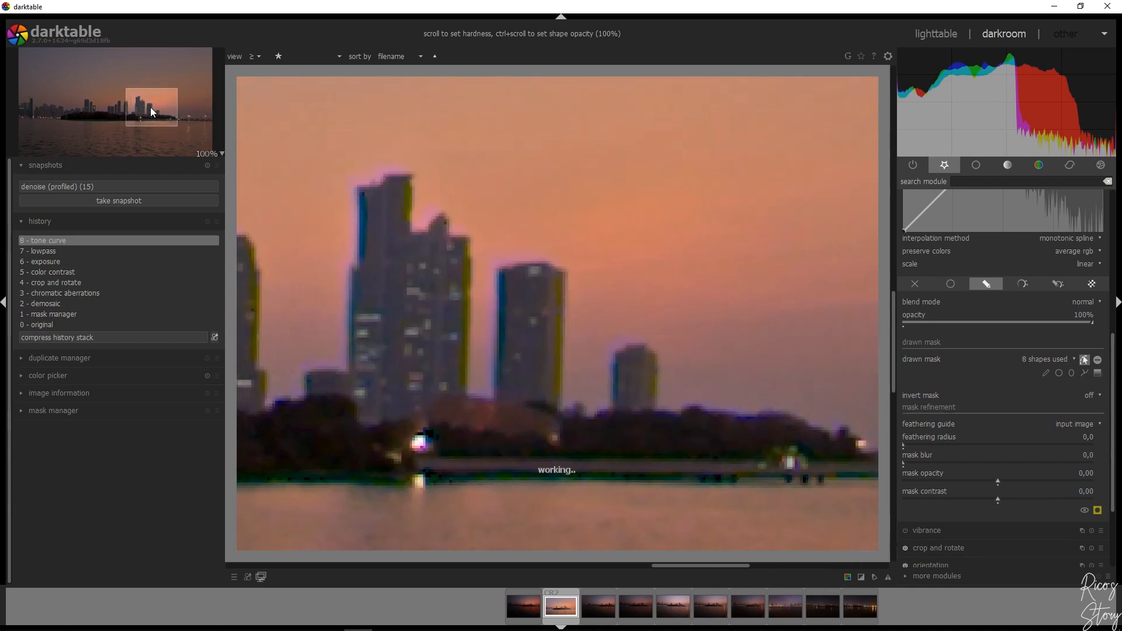
left_click(1045, 372)
scroll(414, 437, "down", 3)
left_click(416, 438)
Brush a short vertical mask stroke, with a smaller brush, down the brightly lit tower behind the island's trees
left_click(100, 110)
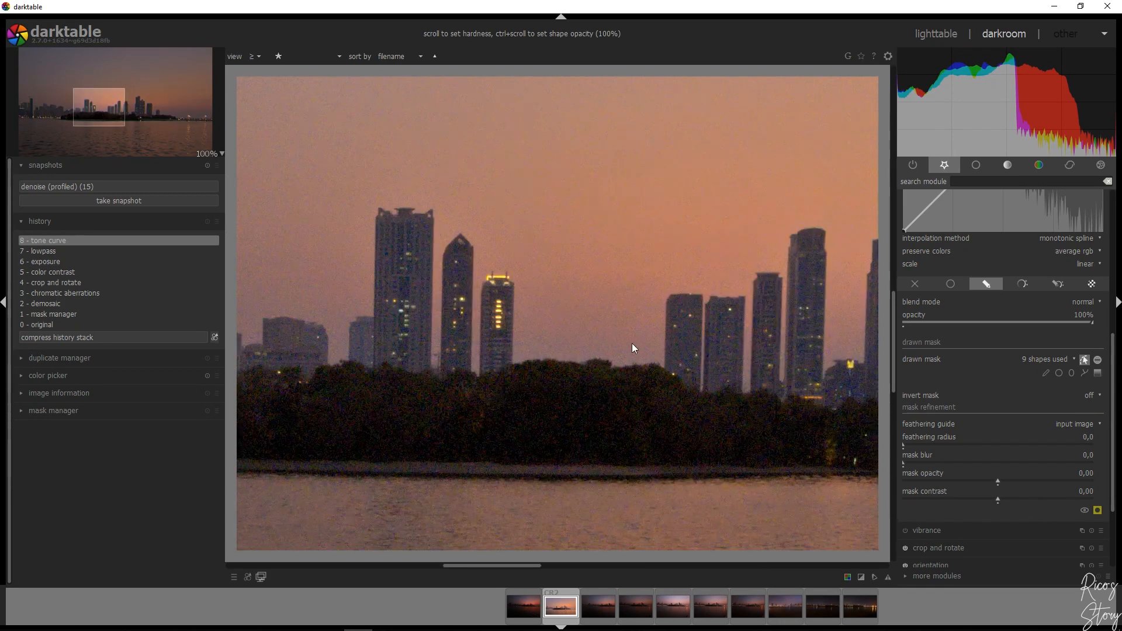
left_click(1045, 372)
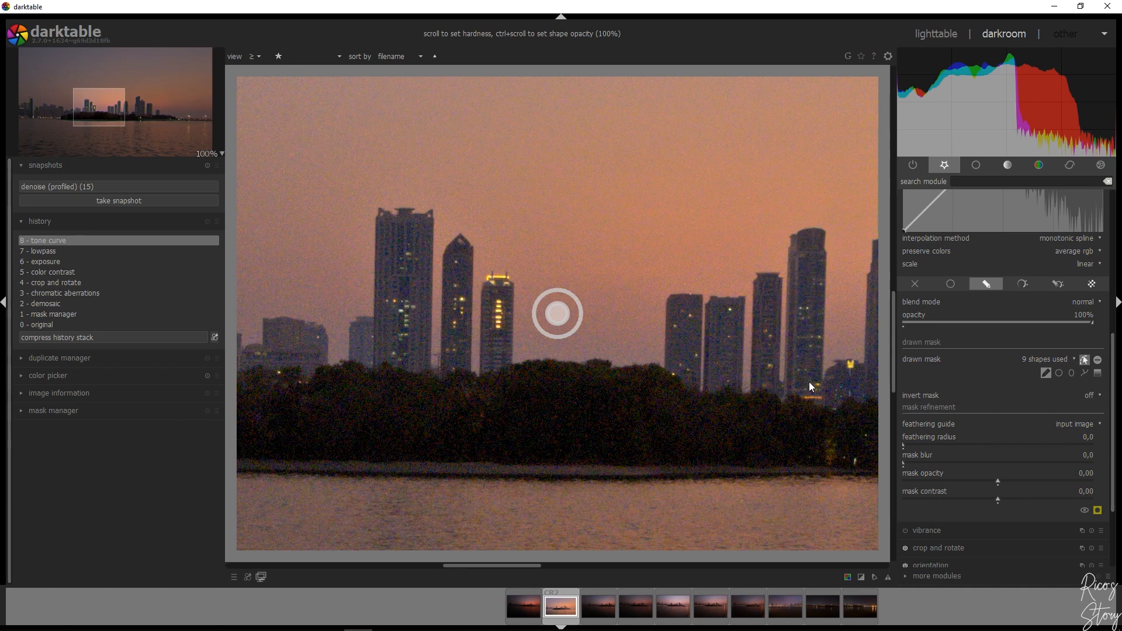
scroll(496, 309, "down", 6)
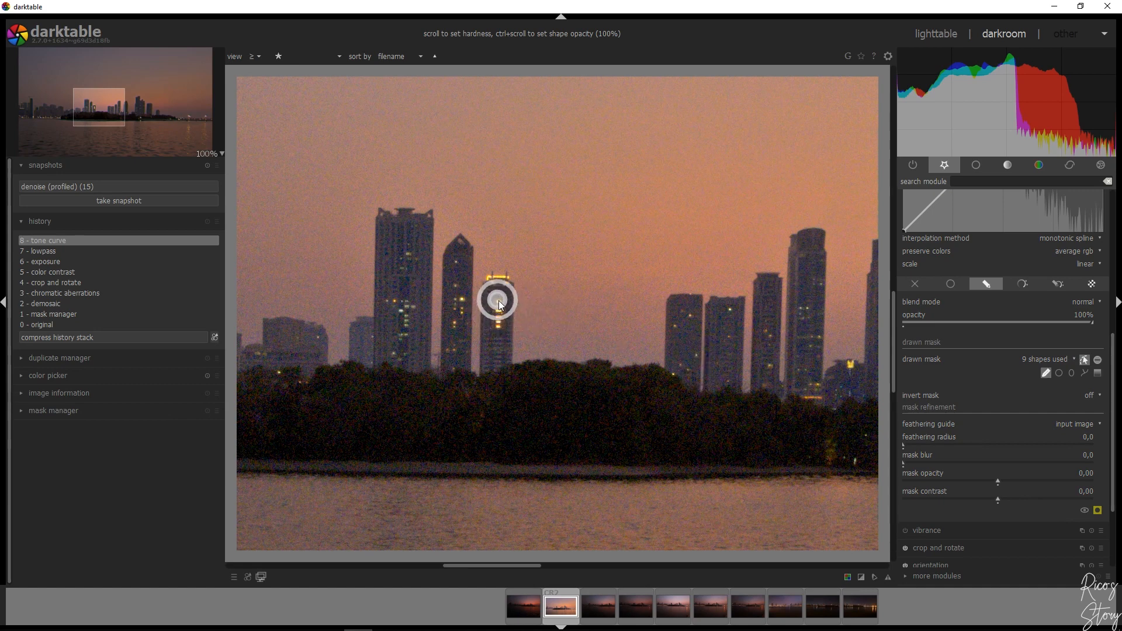
left_click_drag(499, 305, 499, 329)
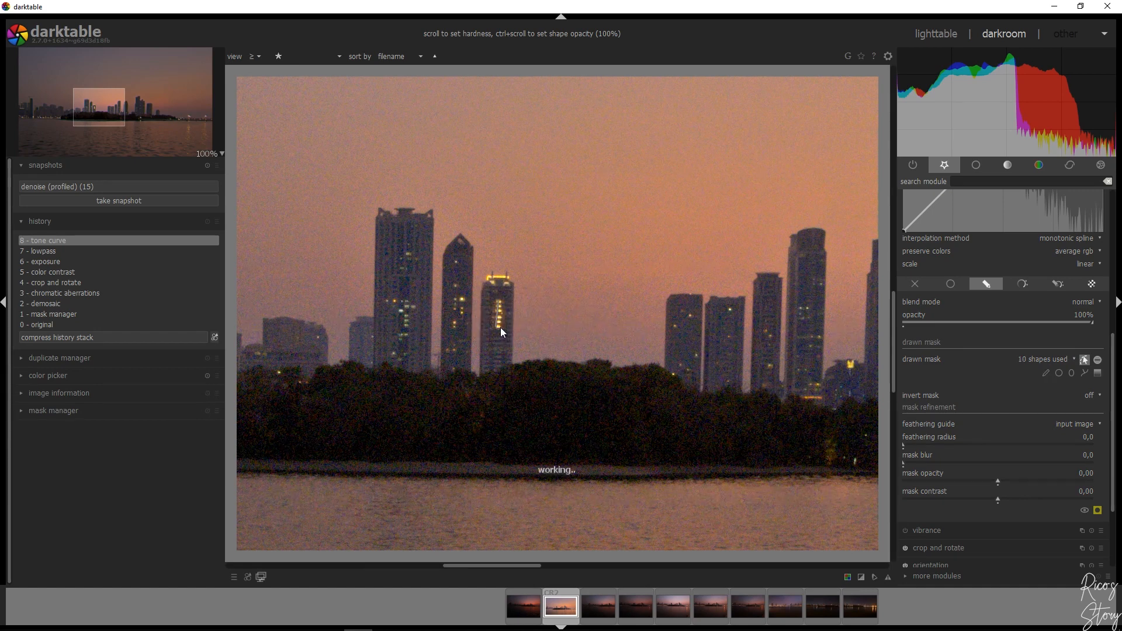
Brush one long horizontal mask stroke over the city waterfront lights left of the island, then fit the photo to the screen
left_click_drag(71, 130, 45, 128)
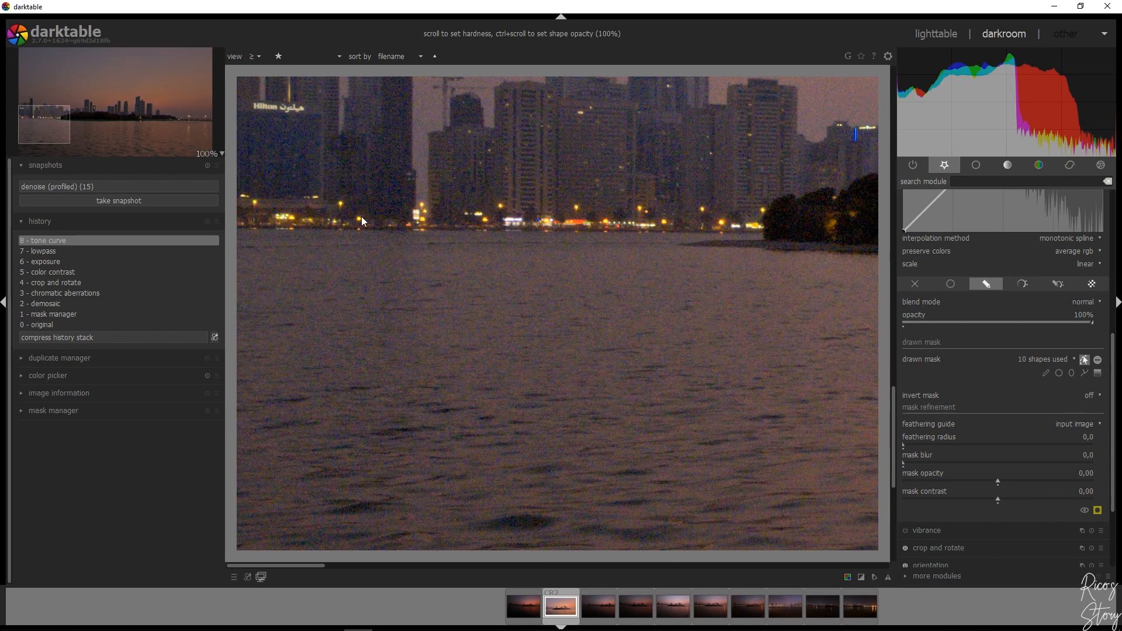
left_click(1046, 373)
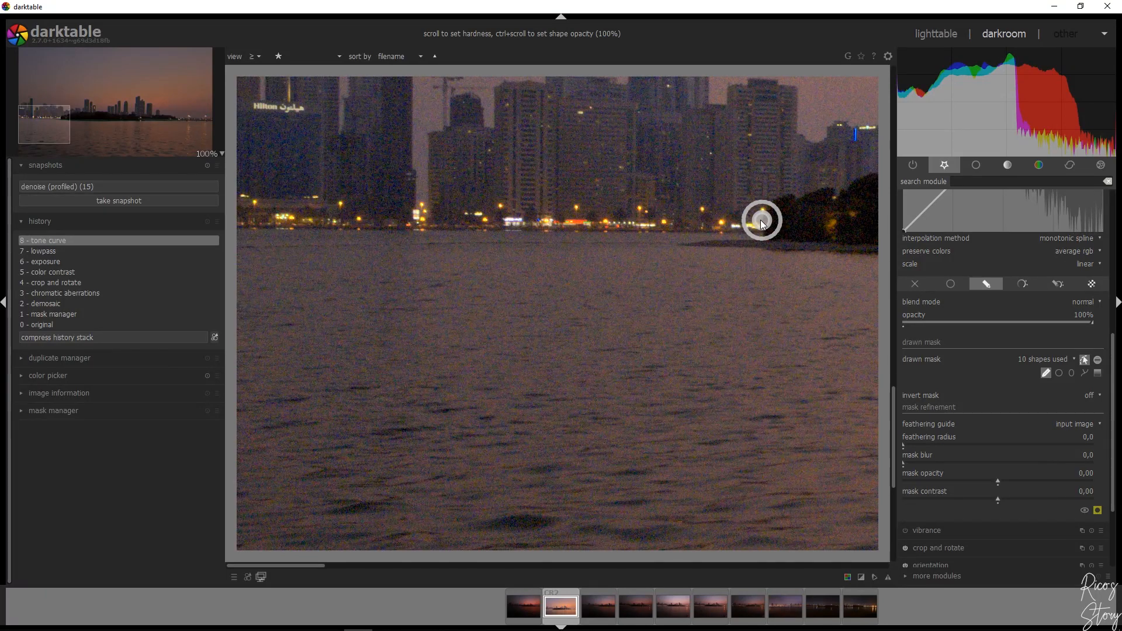
scroll(758, 227, "up", 4)
left_click_drag(755, 227, 244, 217)
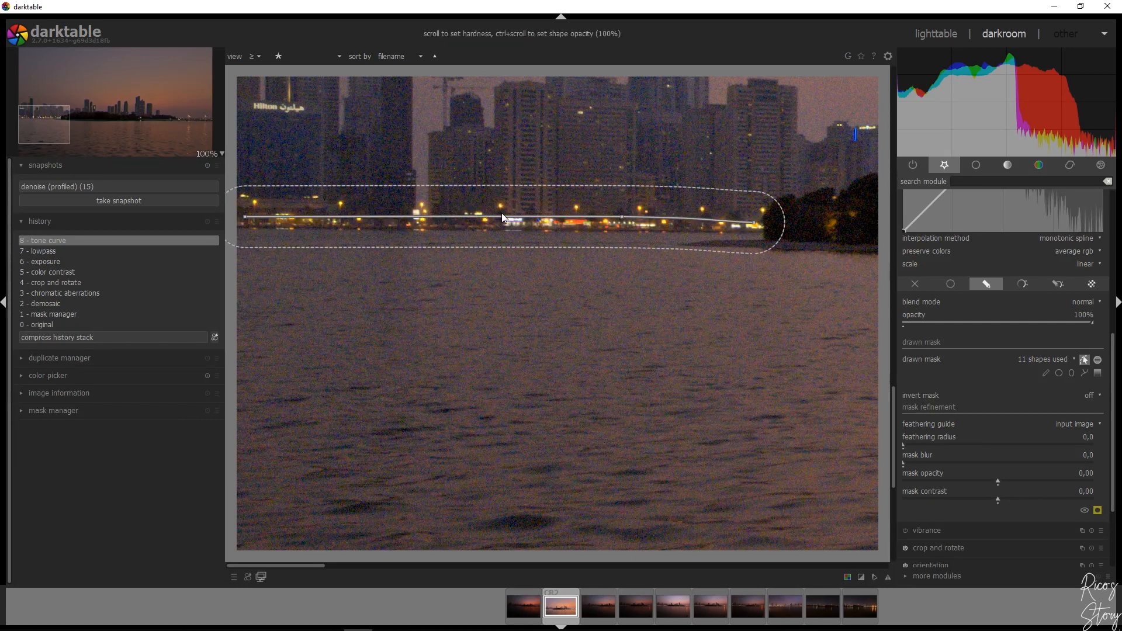
left_click(214, 162)
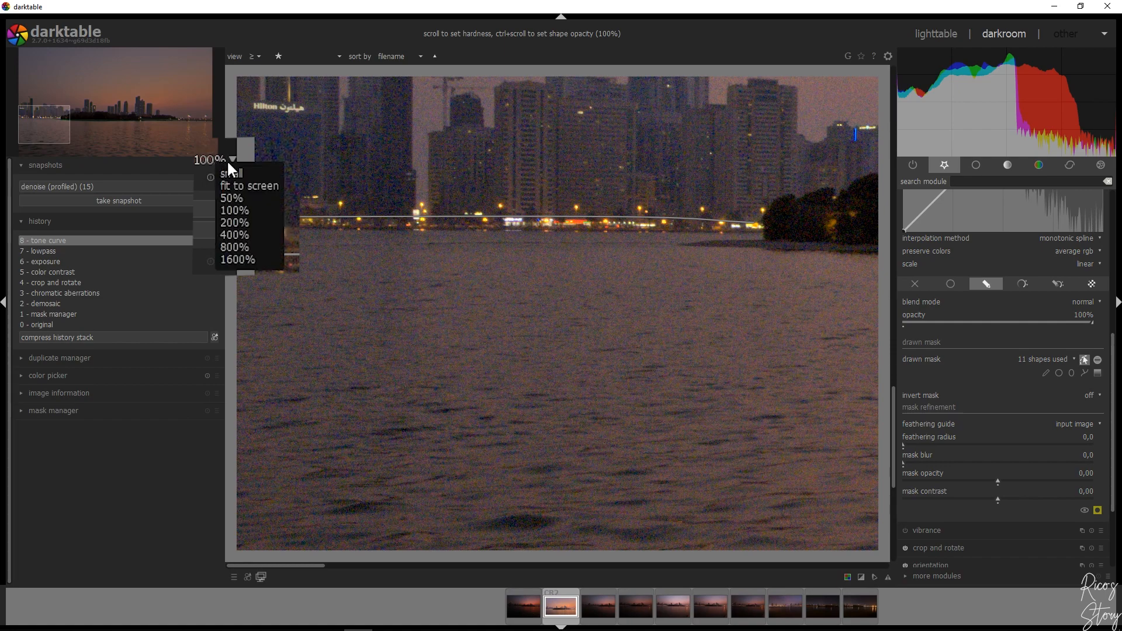
left_click(239, 180)
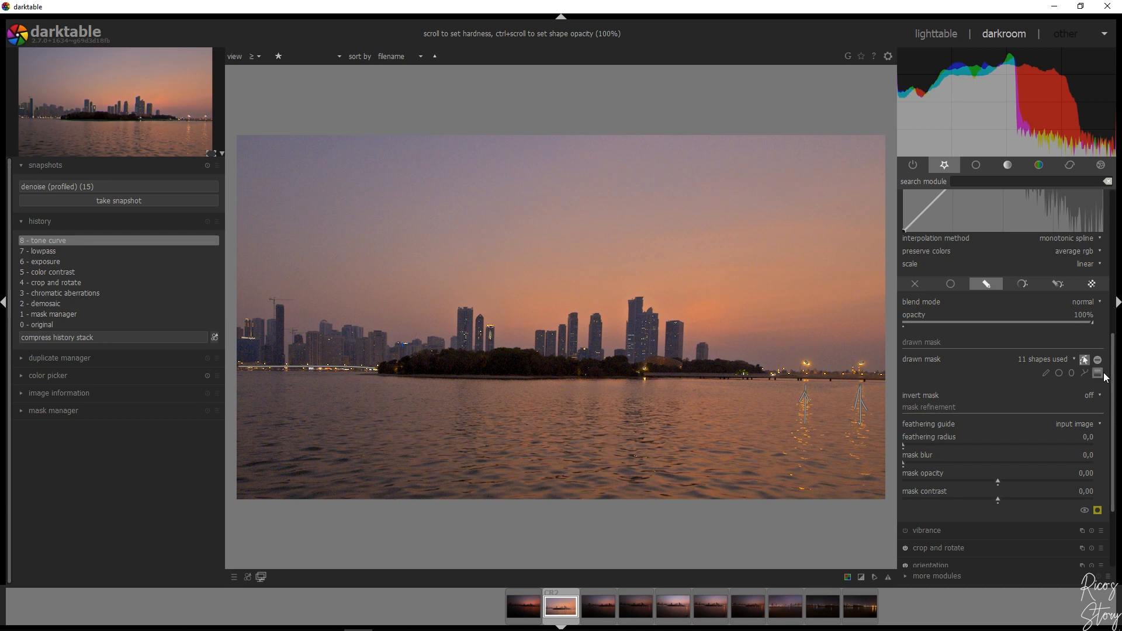
Raise the tone curve slightly at its midpoint to brighten the masked lights, and hide the mask shape outlines
scroll(1106, 326, "up", 3)
scroll(1106, 326, "up", 3)
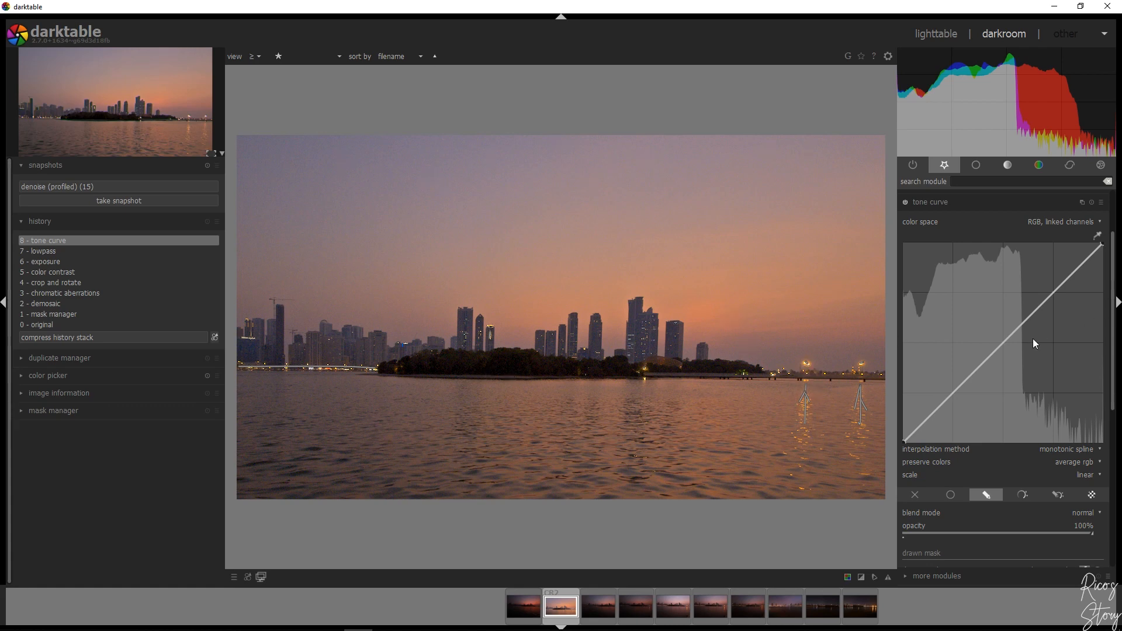
left_click_drag(1001, 342, 998, 338)
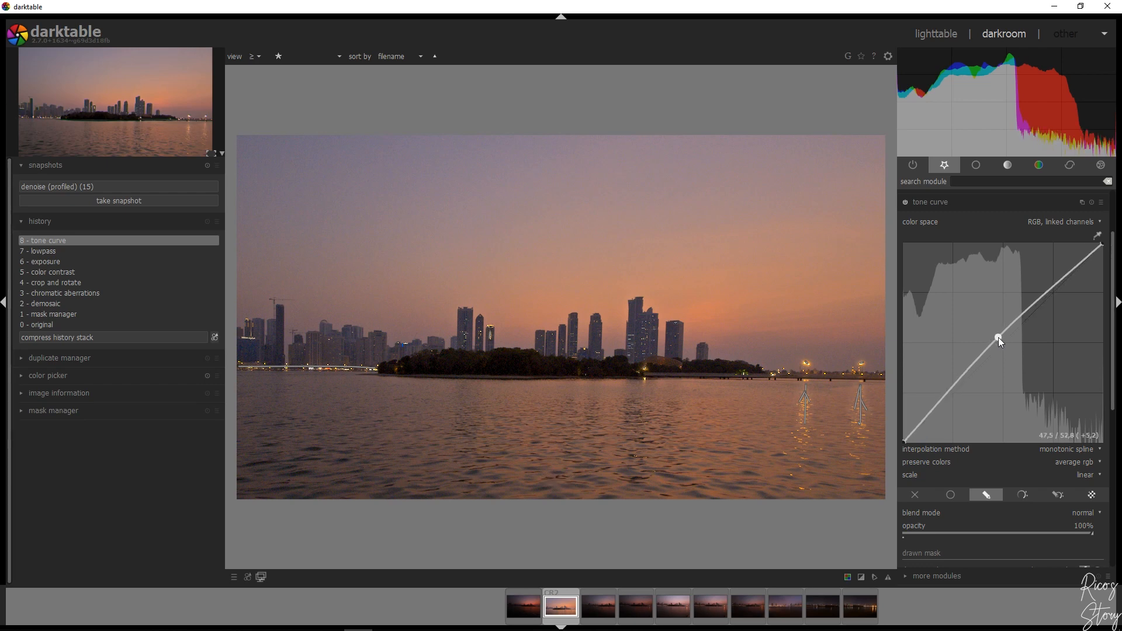
left_click_drag(997, 338, 996, 335)
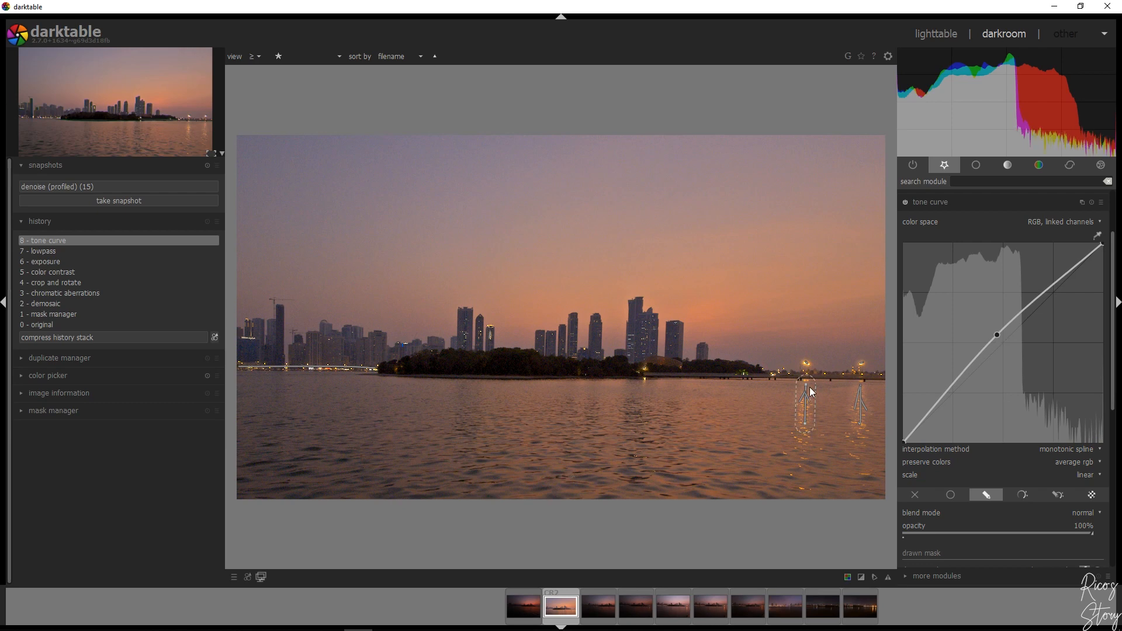
scroll(1115, 368, "down", 5)
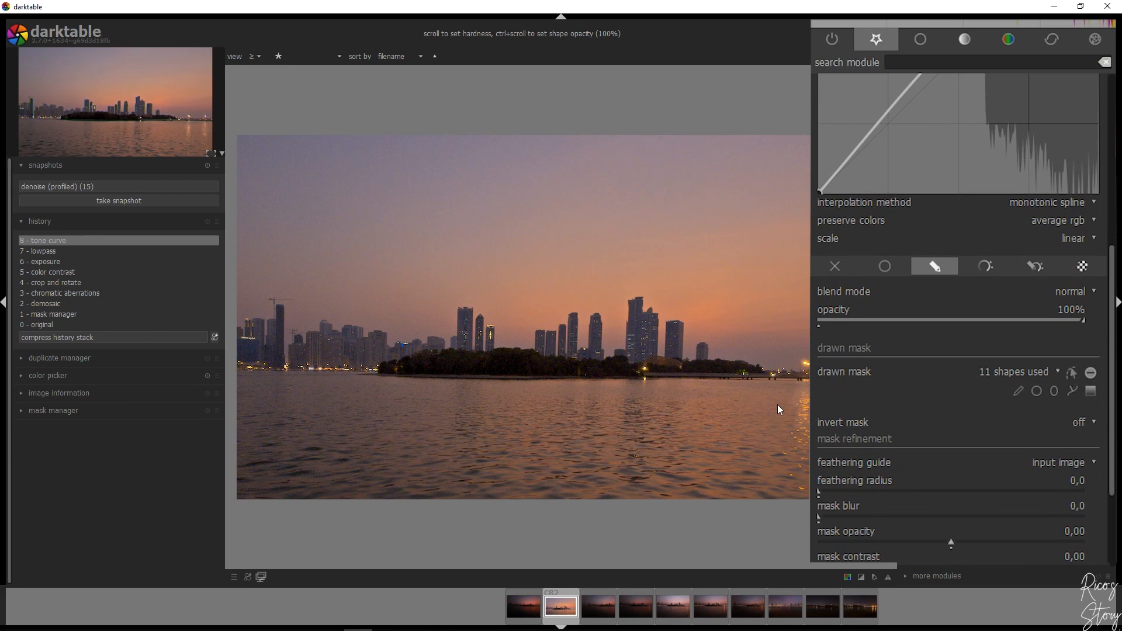
Switch the tone curve off and back on to compare its effect on the lights
scroll(1110, 363, "up", 5)
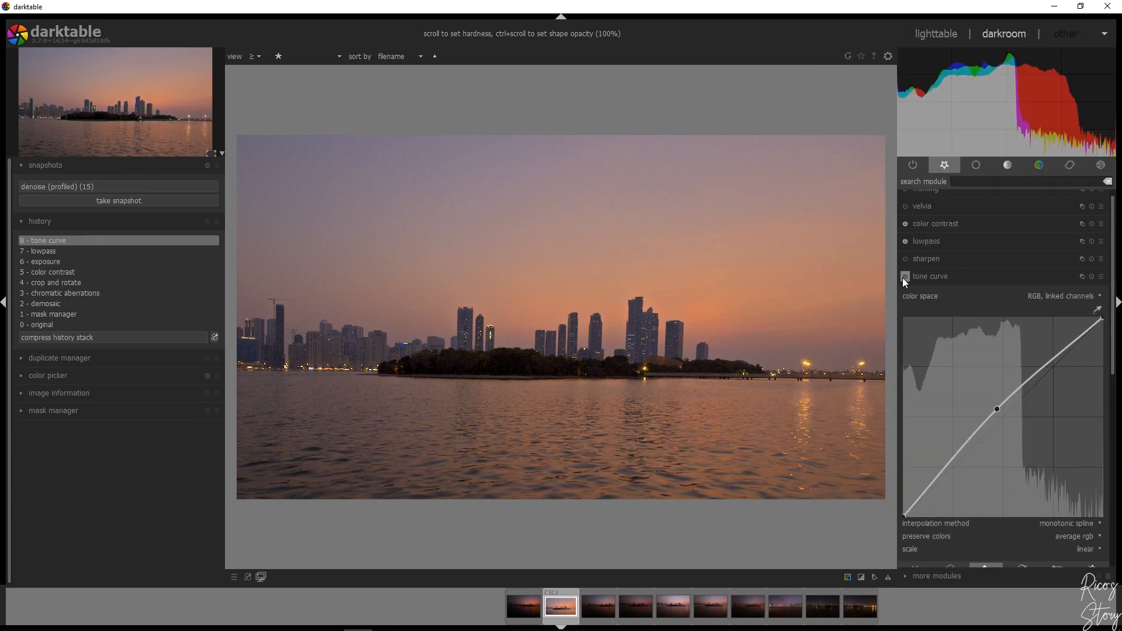
left_click(903, 280)
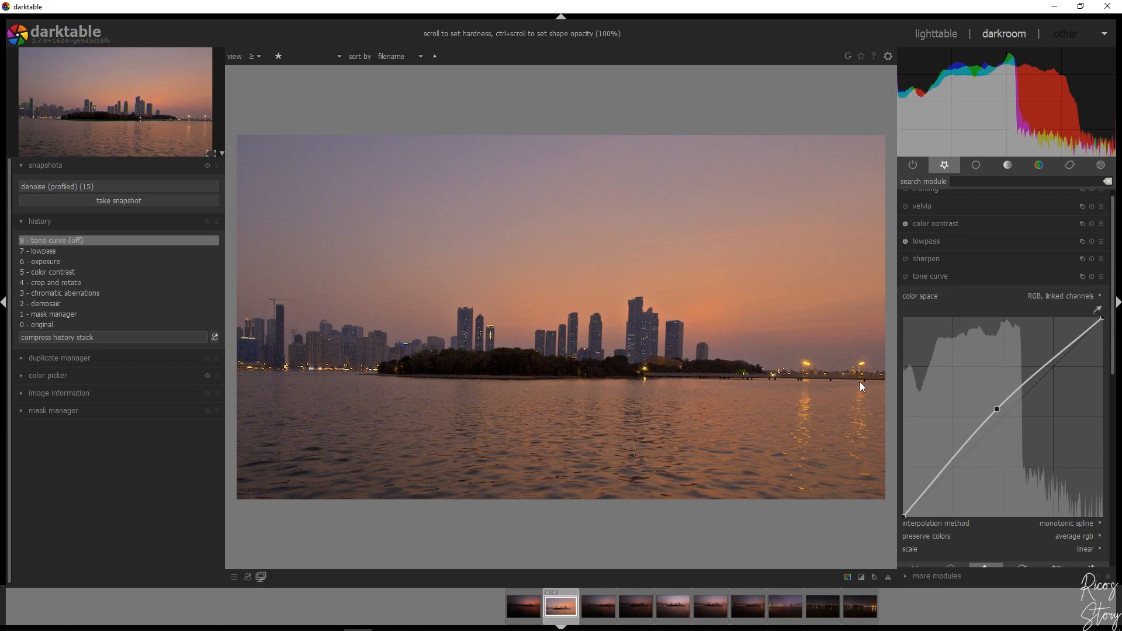
left_click(906, 277)
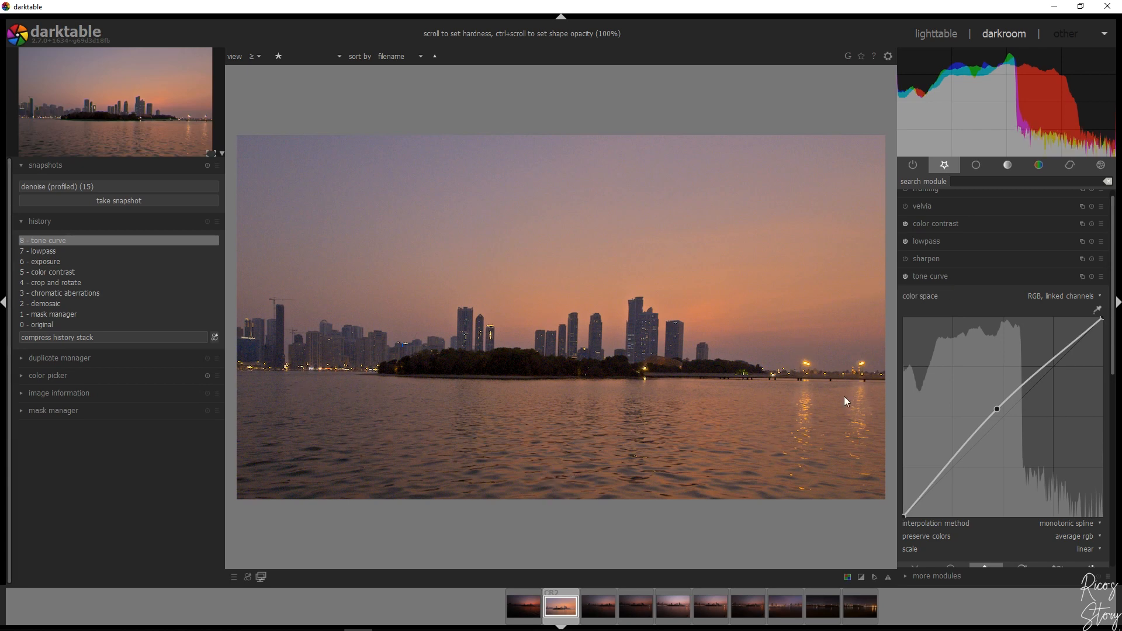
Set the mask's feathering radius to 50 while displaying the mask overlay, and hide the overlay again
left_click_drag(1112, 344, 1110, 470)
left_click(1097, 534)
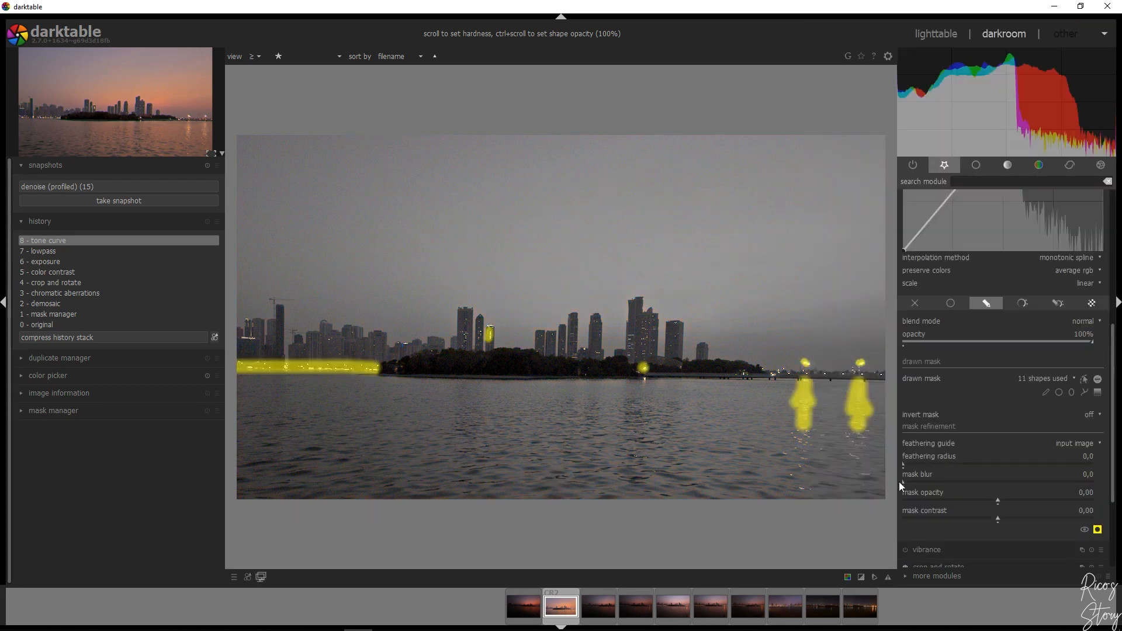
left_click_drag(903, 465, 963, 462)
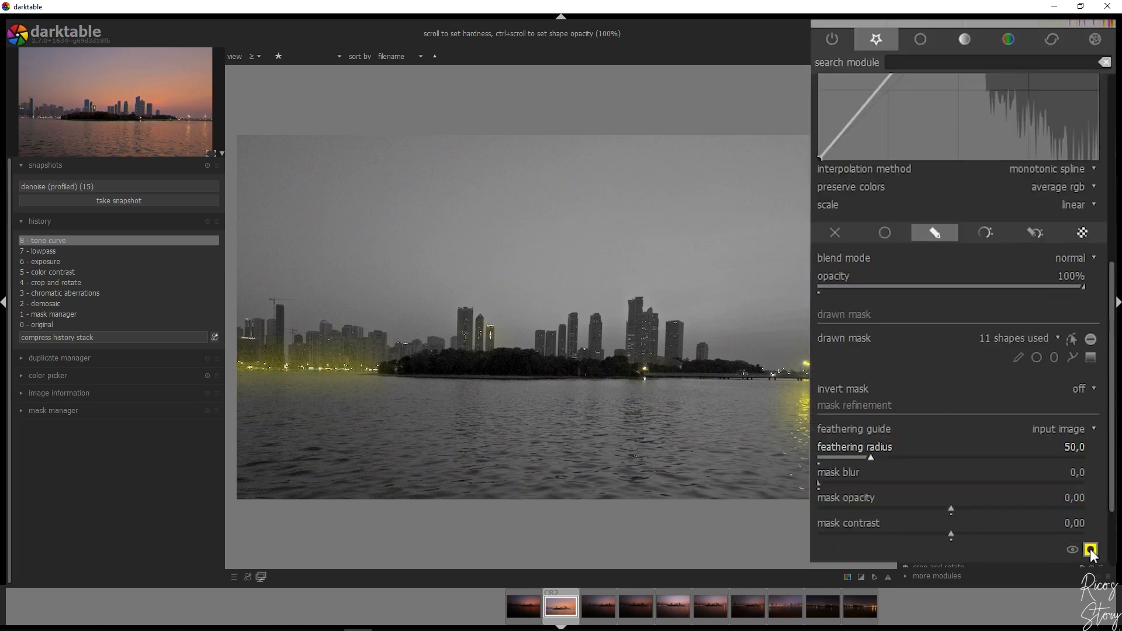
left_click(1090, 550)
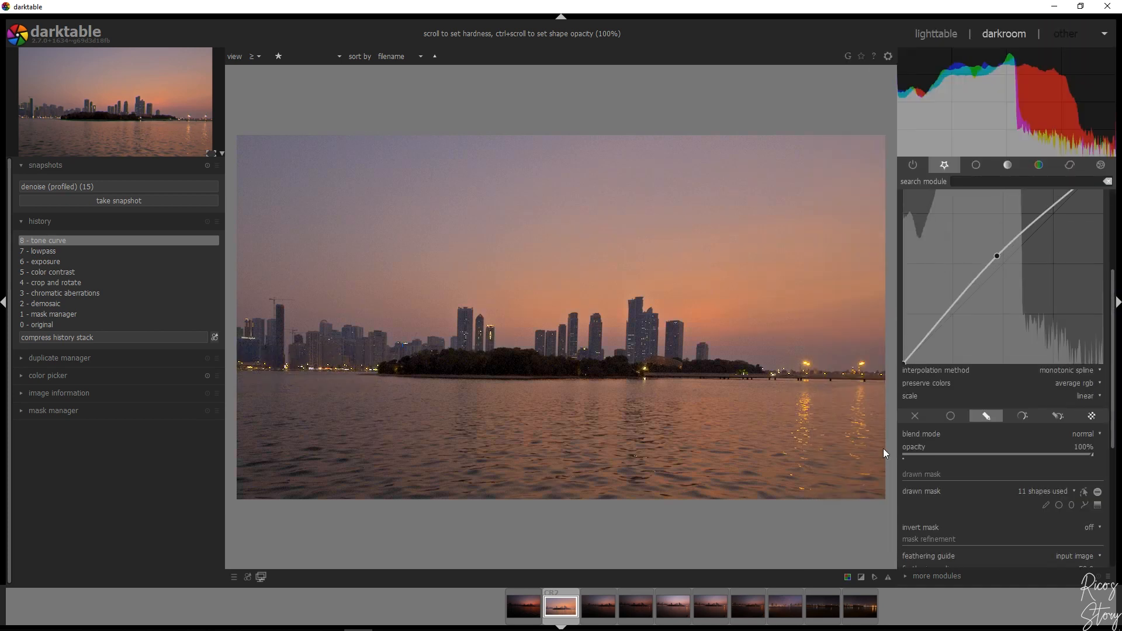
Switch the tone curve off and back on to compare the effect of the feathered mask on the lights
scroll(907, 219, "up", 3)
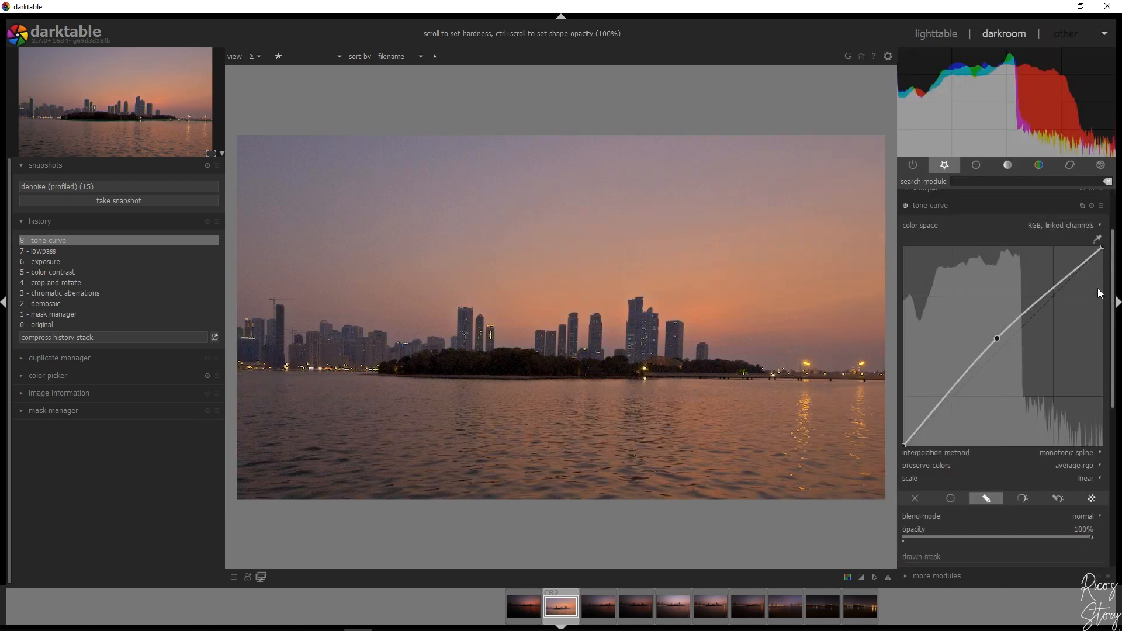
left_click(905, 215)
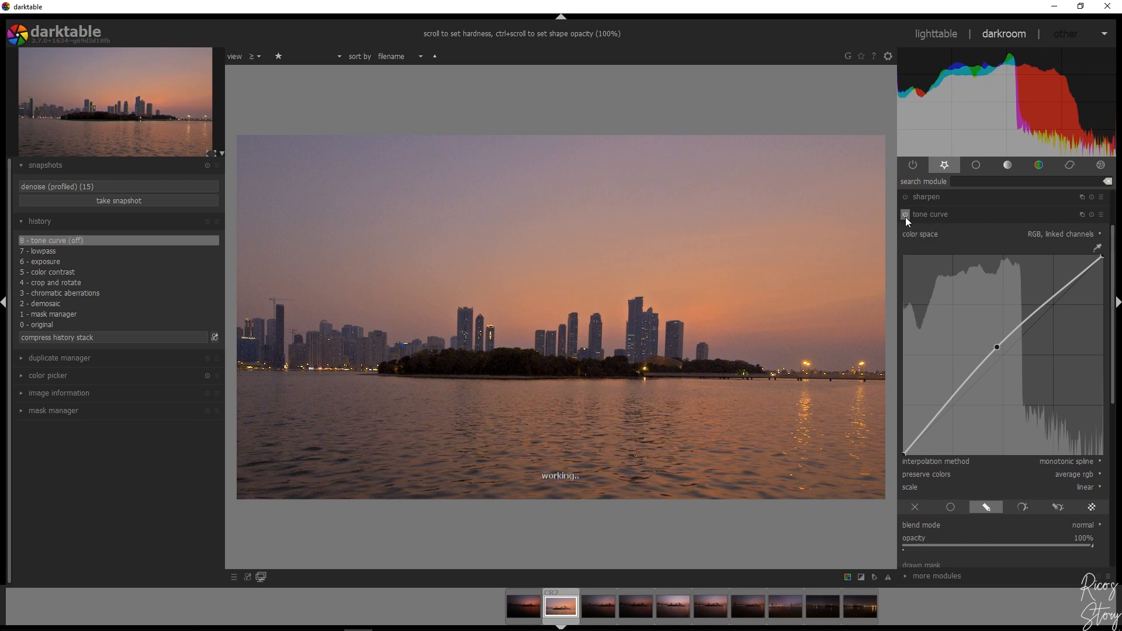
left_click(906, 215)
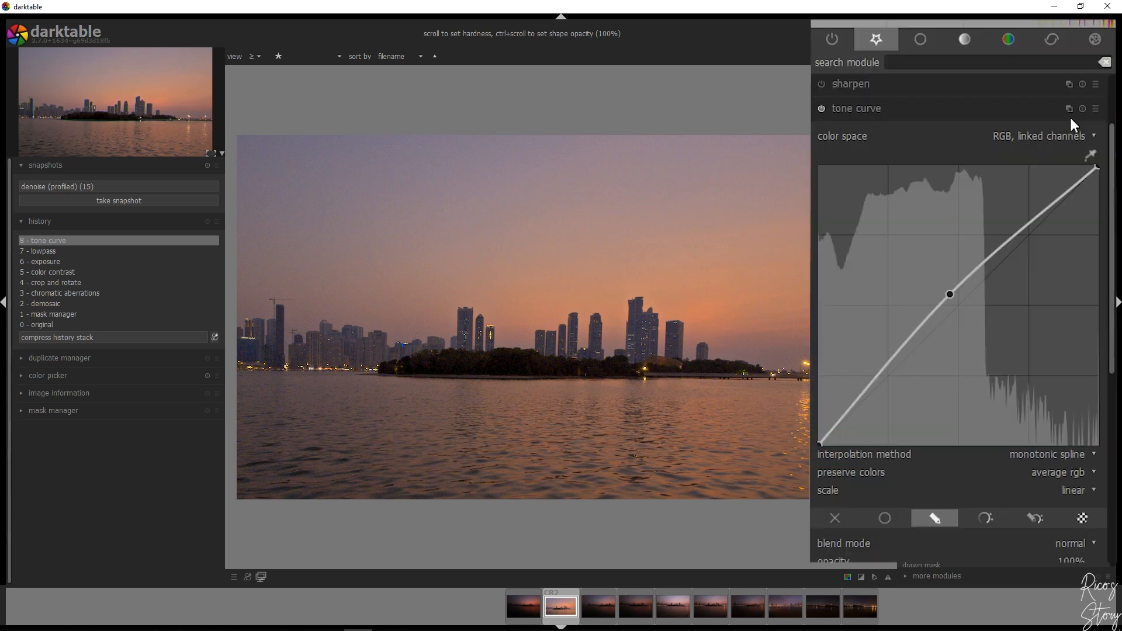
Add a new, empty instance of the tone curve module
left_click(1068, 108)
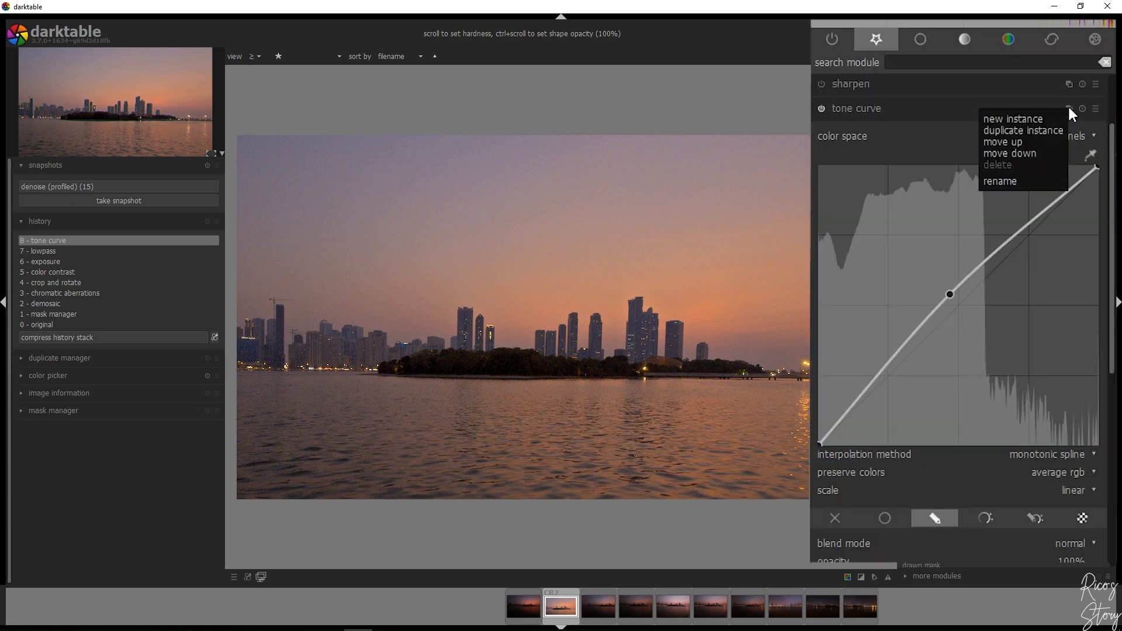
left_click(1021, 118)
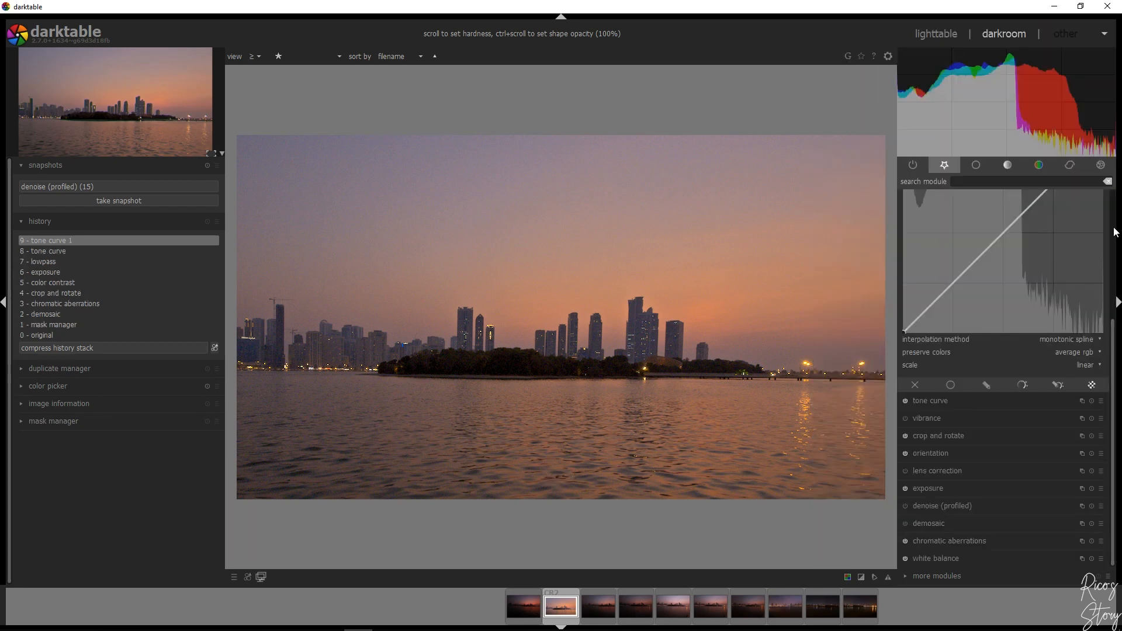
scroll(1113, 236, "up", 5)
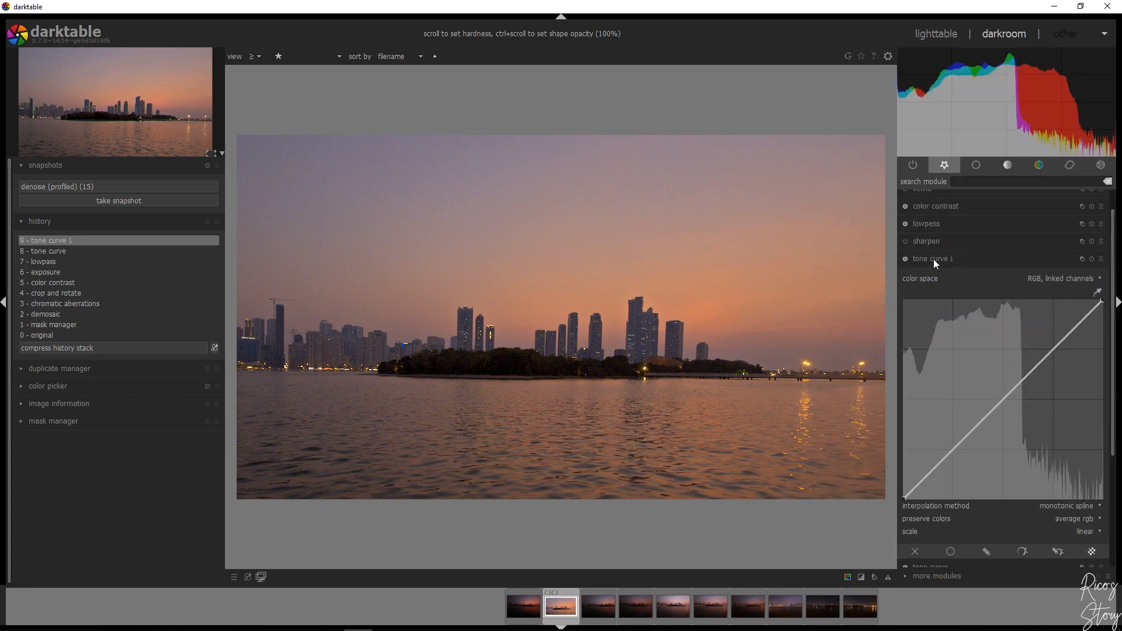
left_click_drag(1116, 270, 1113, 334)
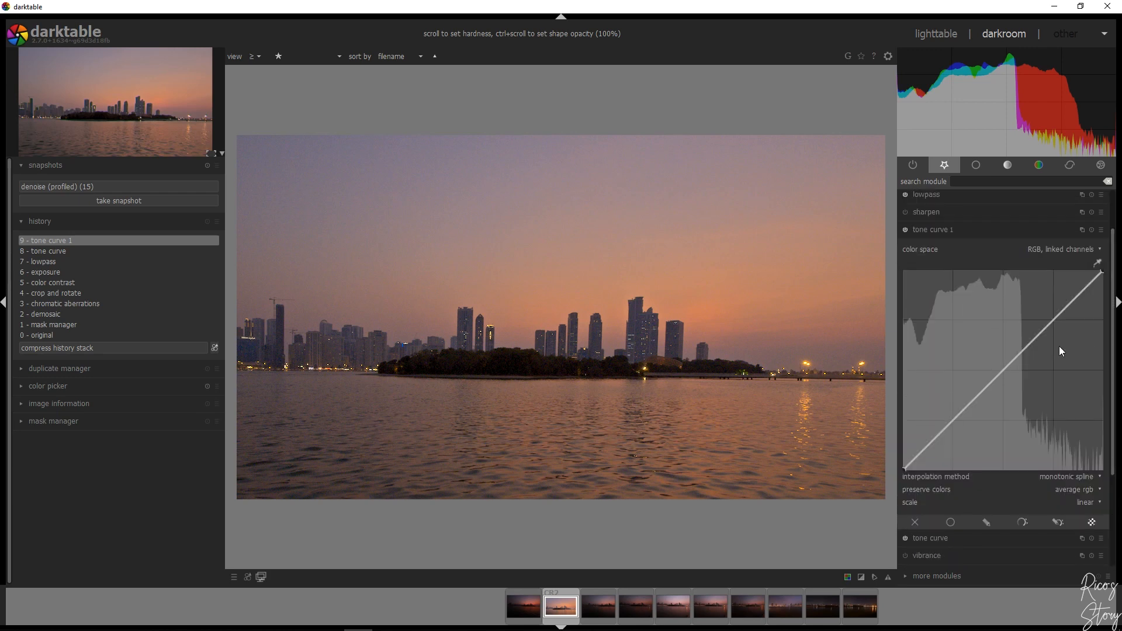
Enable a drawn mask on the new tone curve and place an ellipse over the central skyline and island
left_click(983, 522)
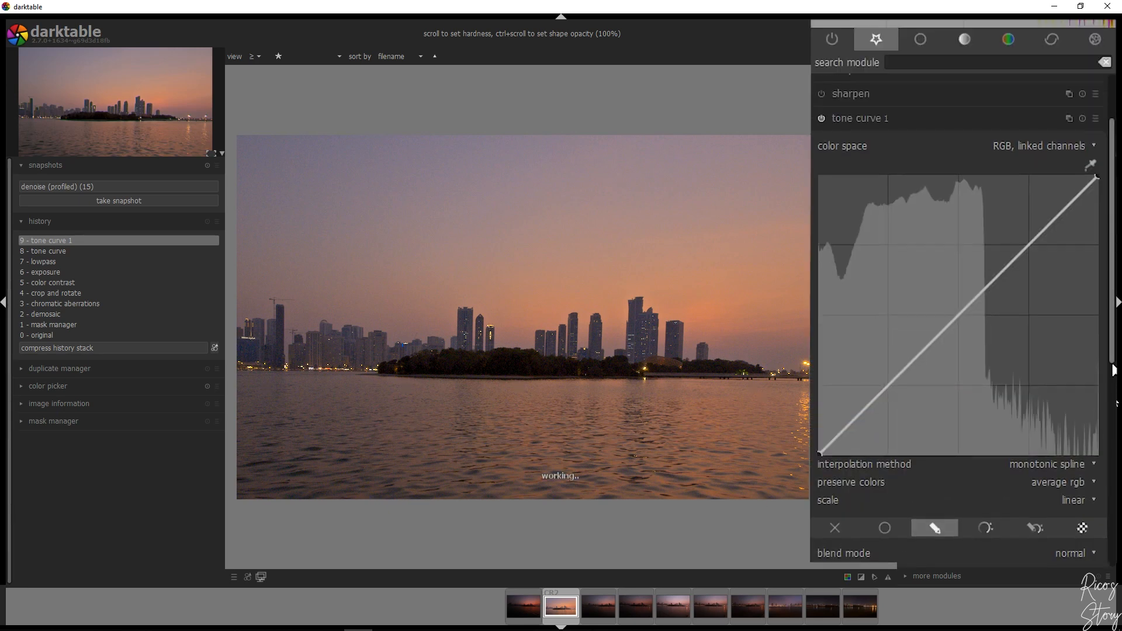
left_click_drag(1113, 369, 1113, 438)
left_click(1053, 498)
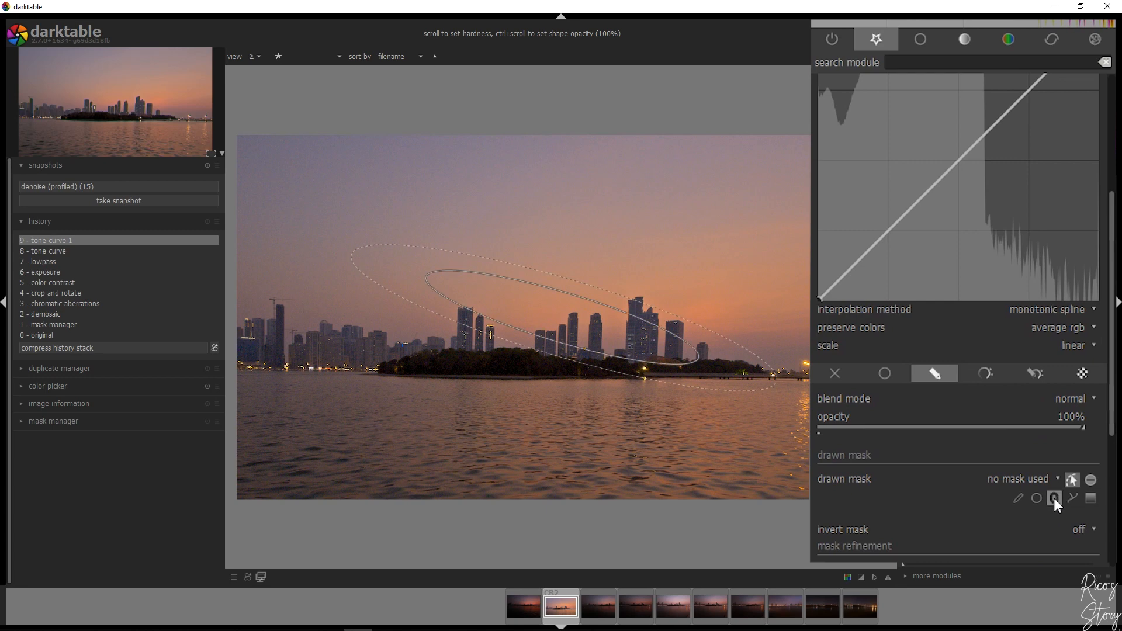
left_click(565, 347)
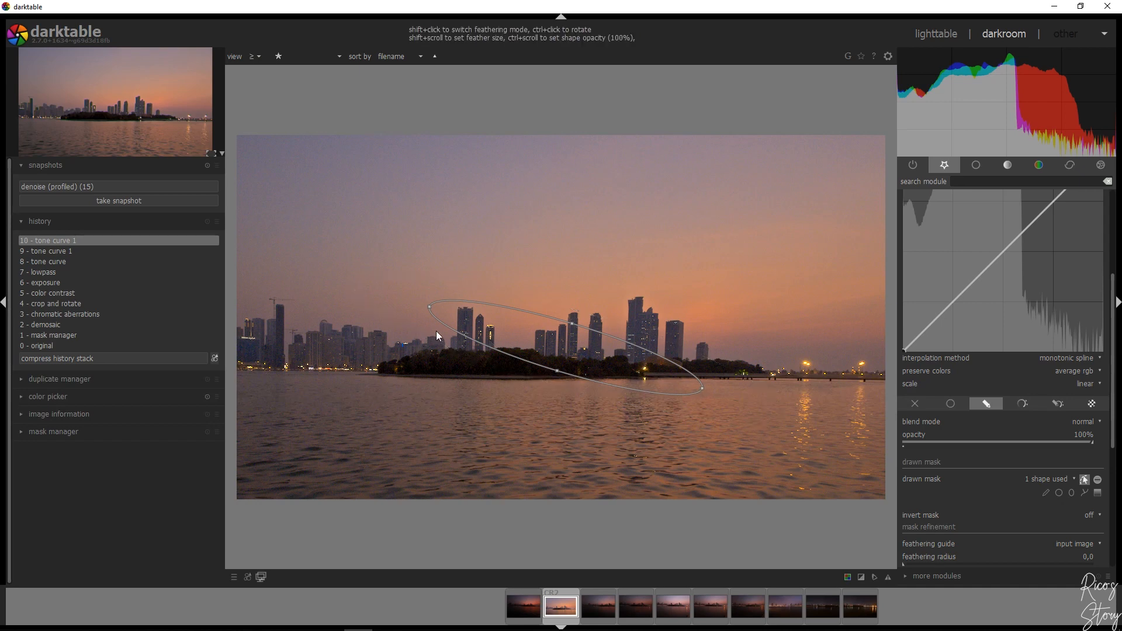
Rotate and enlarge the ellipse mask so it lies nearly level around the island and its towers, and reduce its feather size
left_click_drag(428, 306, 460, 317)
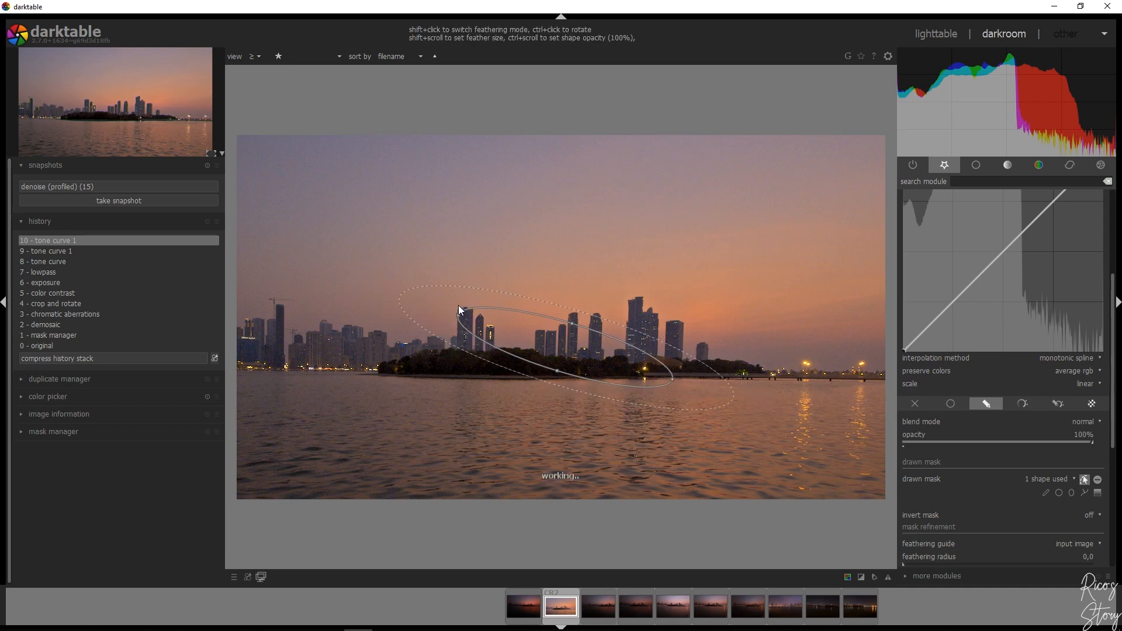
left_click_drag(462, 319, 450, 341)
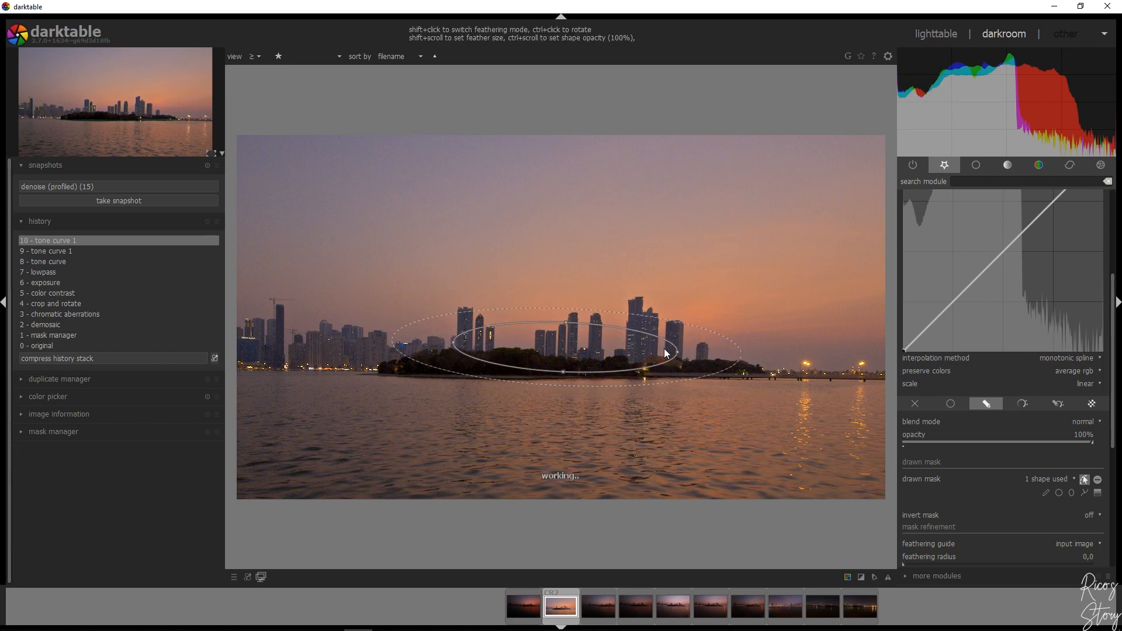
left_click_drag(678, 353, 744, 357)
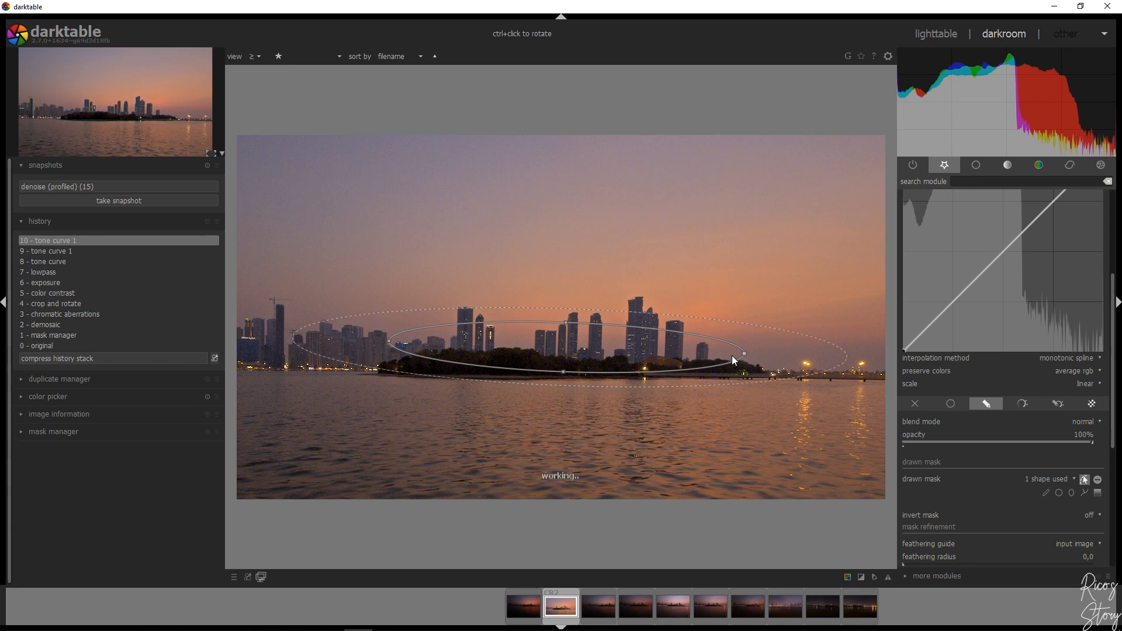
left_click_drag(565, 321, 577, 293)
left_click_drag(596, 360, 606, 350)
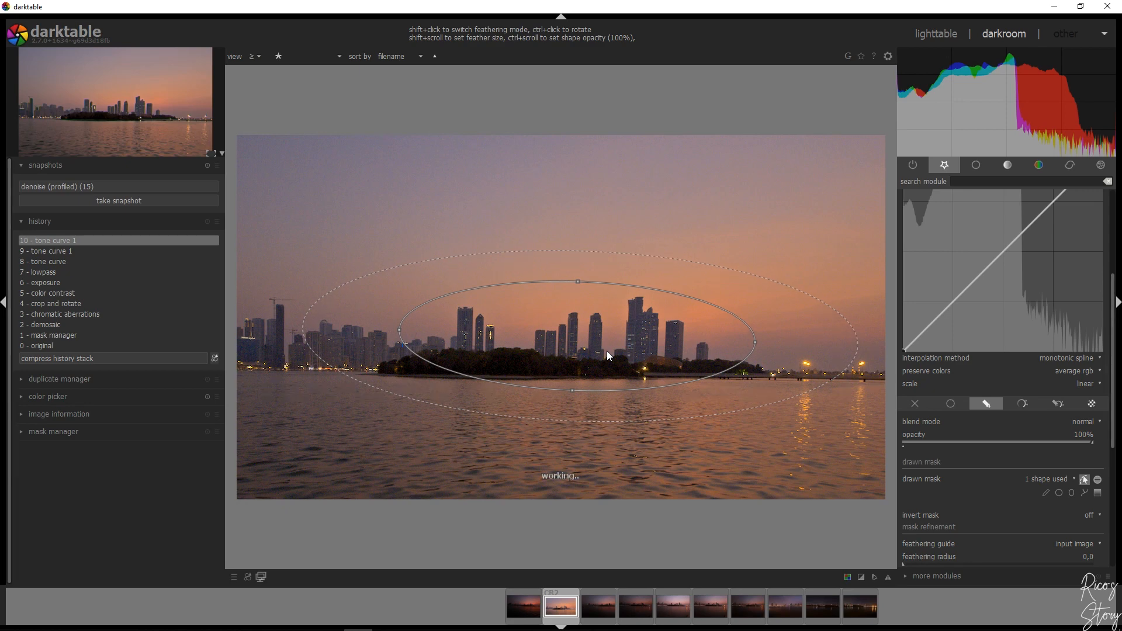
scroll(780, 358, "down", 4, "shift")
scroll(781, 357, "down", 5, "shift")
scroll(781, 360, "down", 1, "shift")
Raise the new tone curve slightly at its midpoint to brighten the area inside the ellipse, and hide the mask outline
scroll(900, 344, "up", 3)
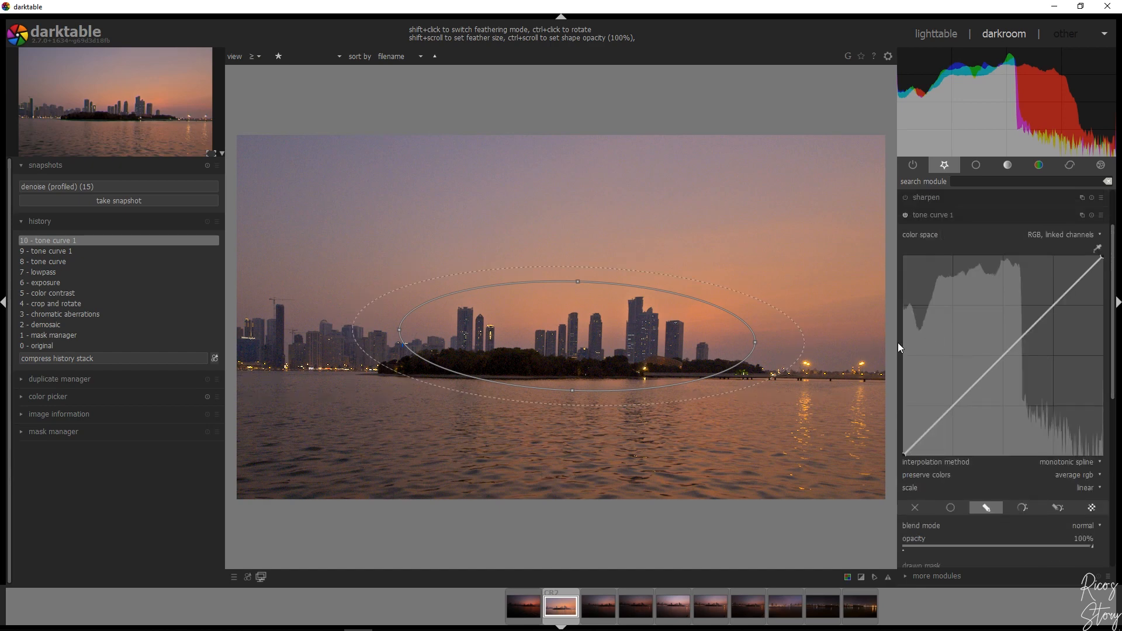
left_click_drag(1007, 353, 997, 346)
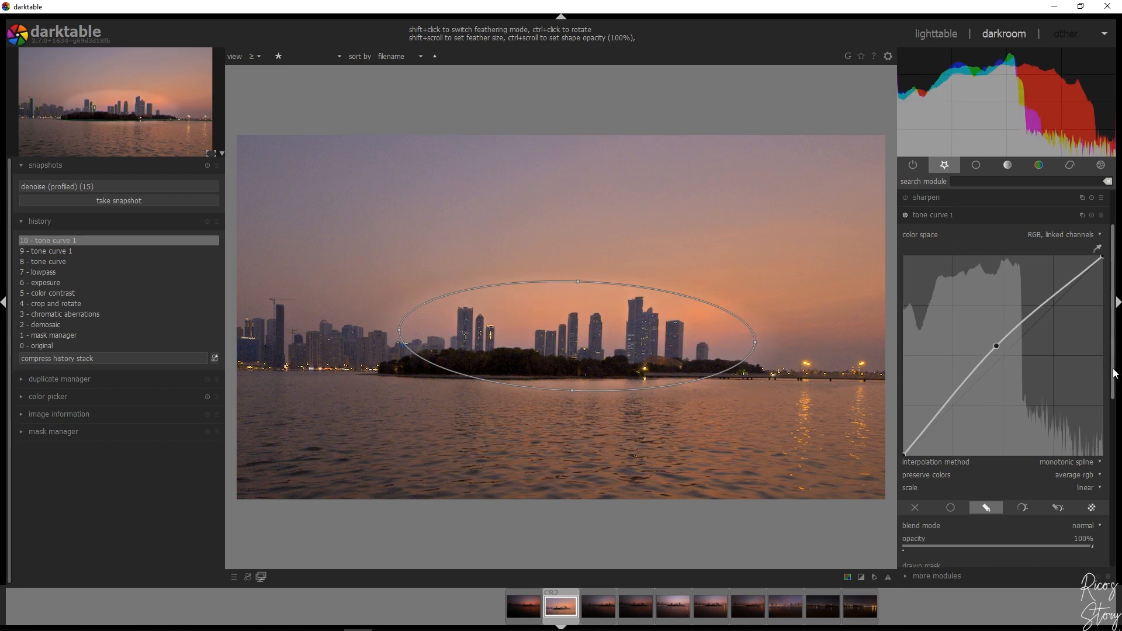
scroll(1093, 380, "down", 5)
left_click(1084, 423)
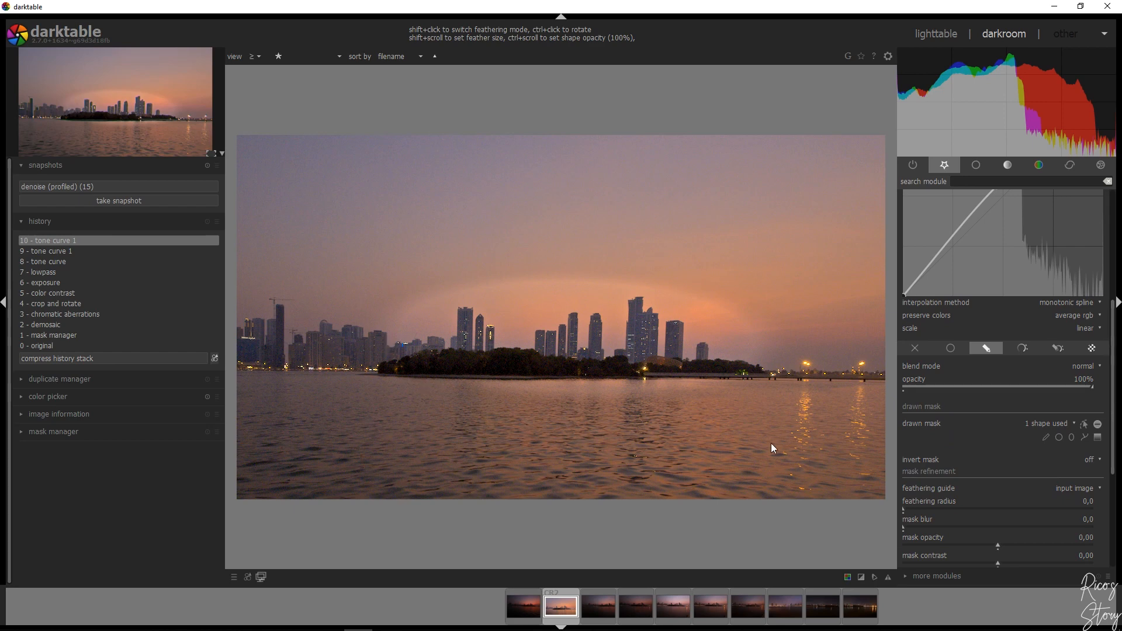
Refine the ellipse mask with a feathering radius of 75.7 and a mask blur of 12.8, and collapse the module
scroll(1113, 414, "down", 3)
scroll(1112, 413, "down", 2)
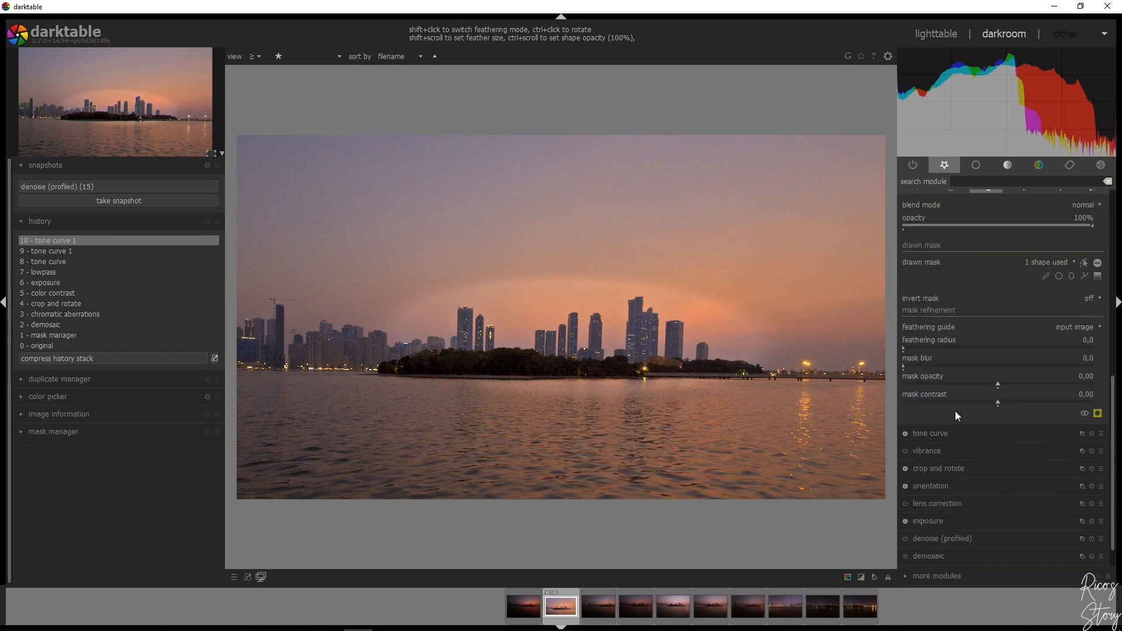
left_click_drag(946, 353, 951, 348)
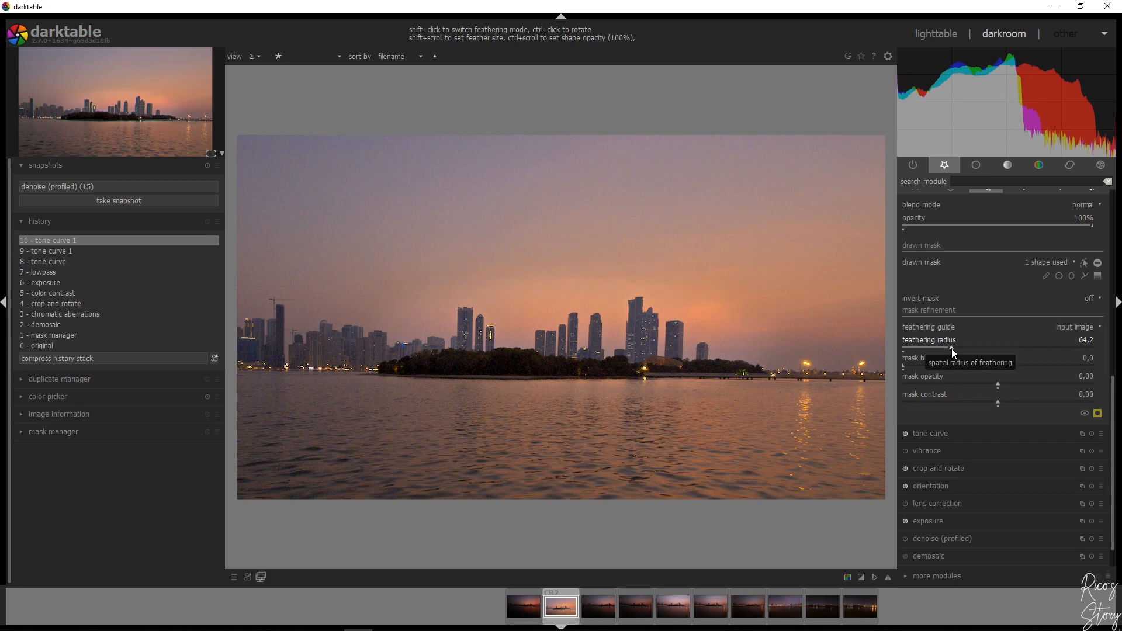
left_click(959, 348)
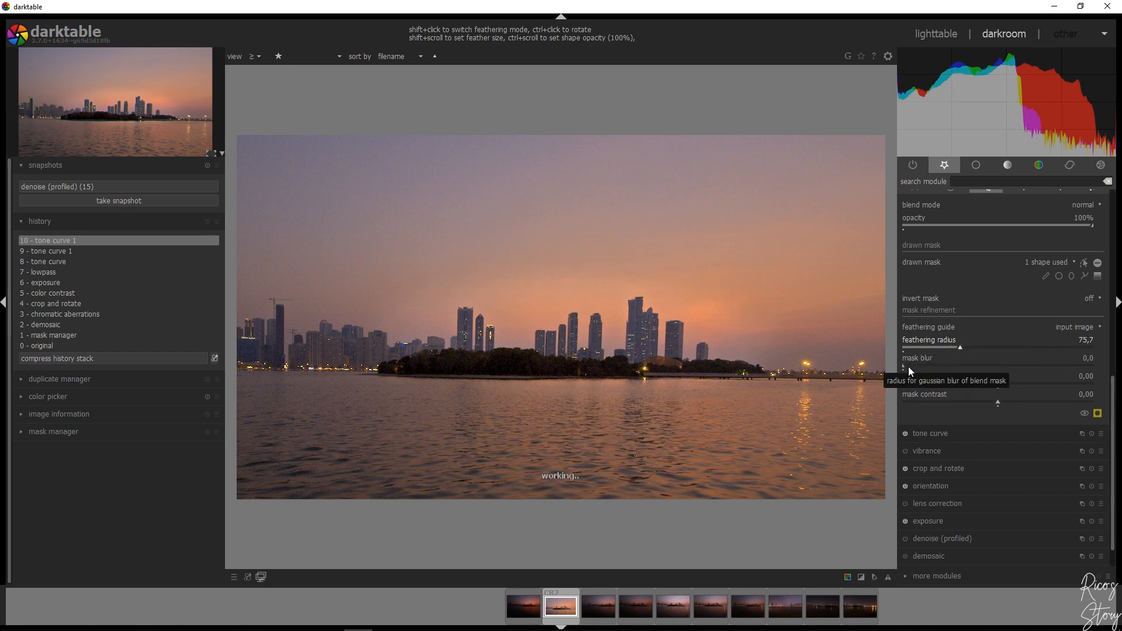
left_click_drag(906, 366, 927, 366)
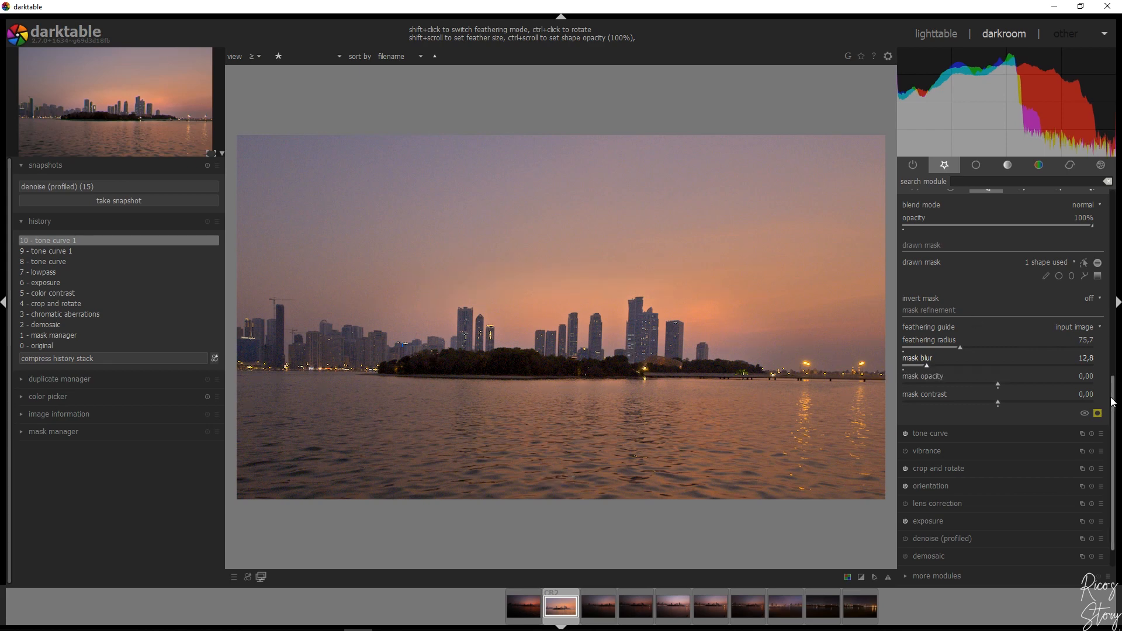
scroll(1110, 385, "up", 8)
left_click(929, 258)
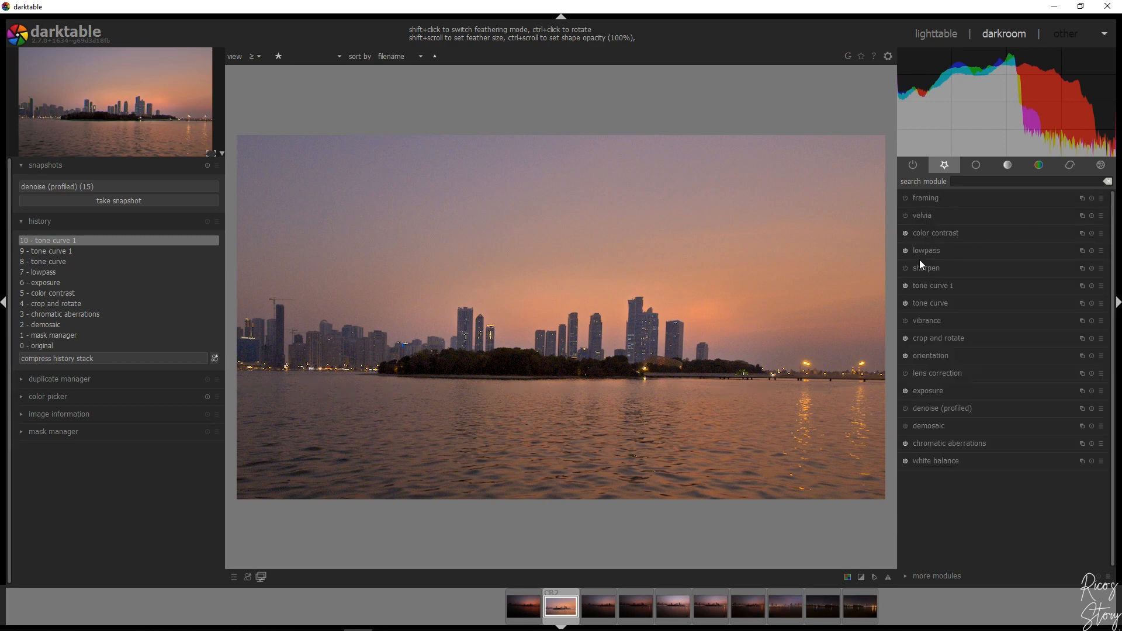
Enable vibrance, set it to 100%, and collapse the module
left_click(906, 321)
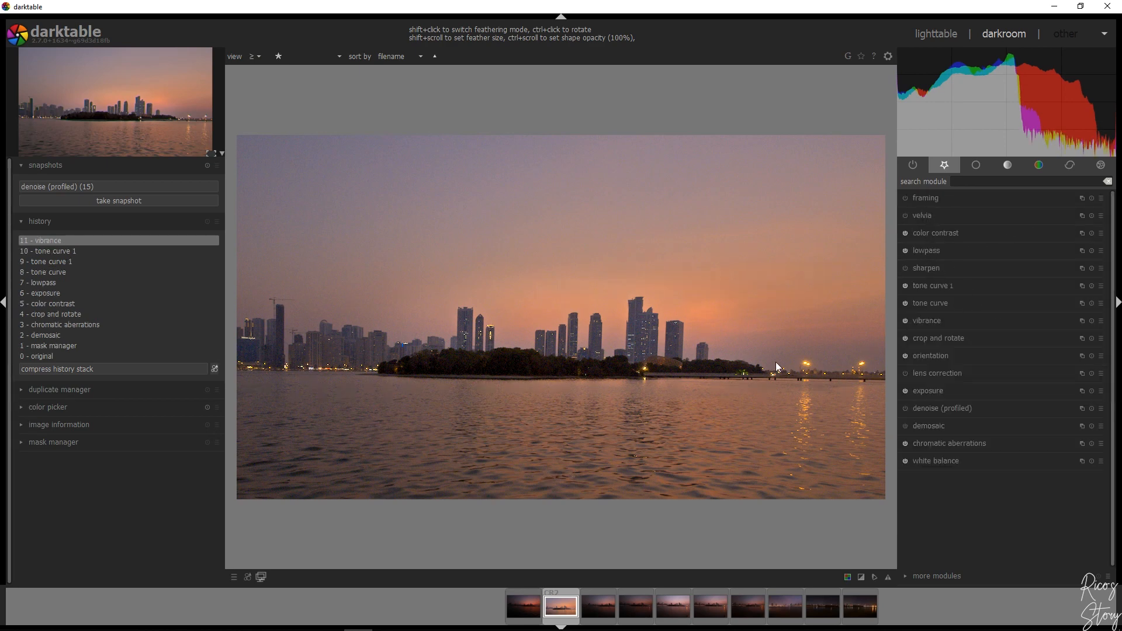
left_click(940, 322)
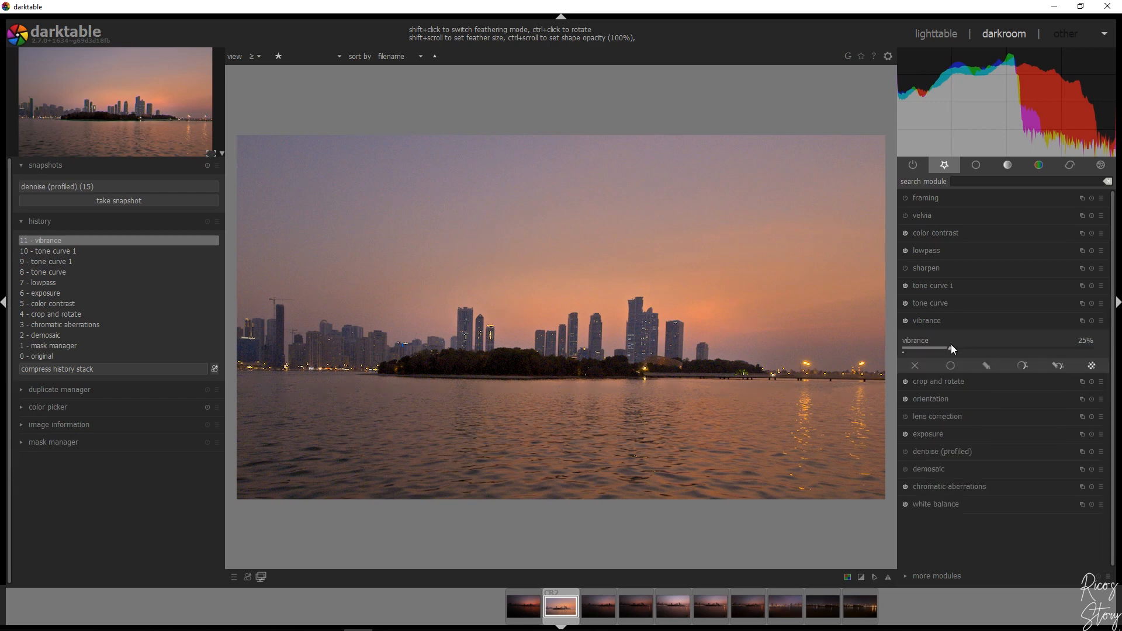
left_click_drag(951, 346, 1108, 354)
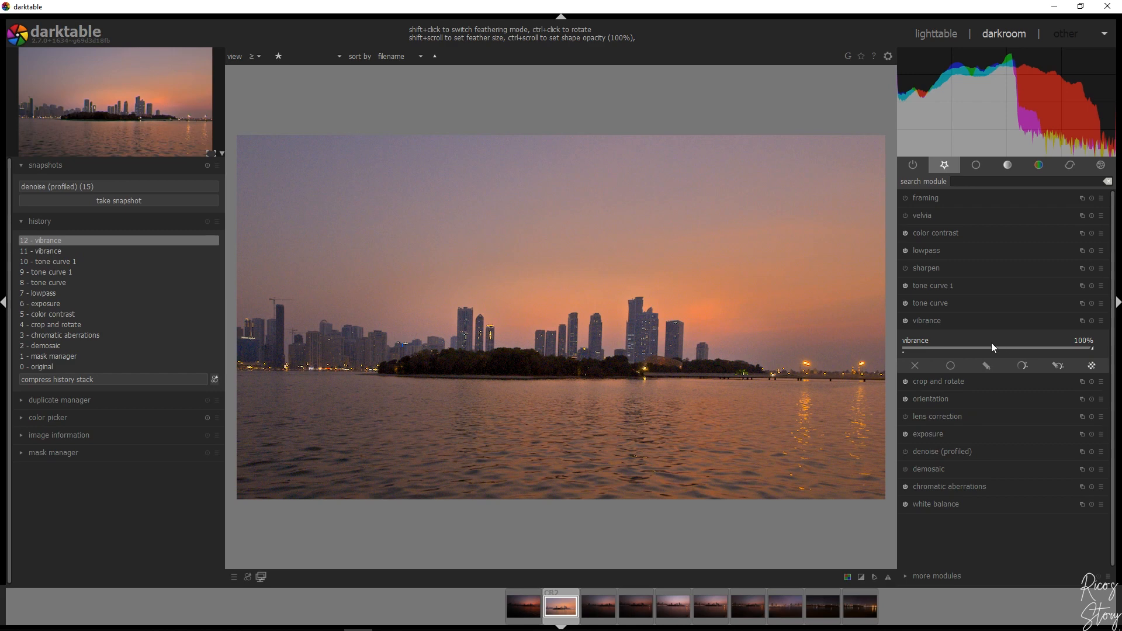
left_click(919, 322)
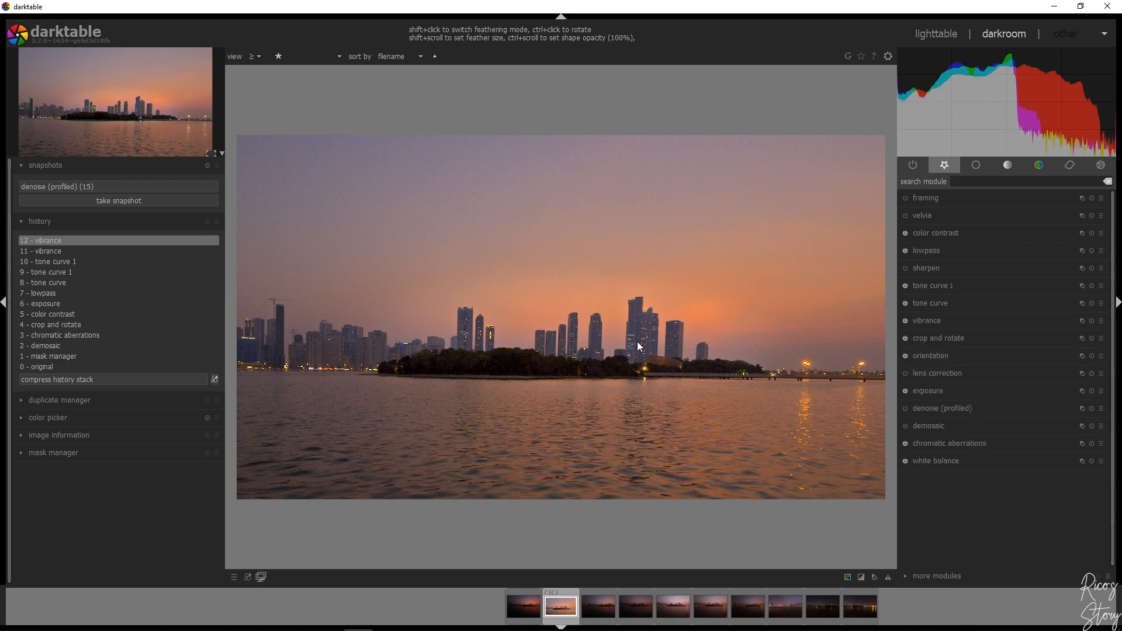
Enable sharpening with the default radius 2, amount 0.5 and threshold 0.5
left_click(904, 268)
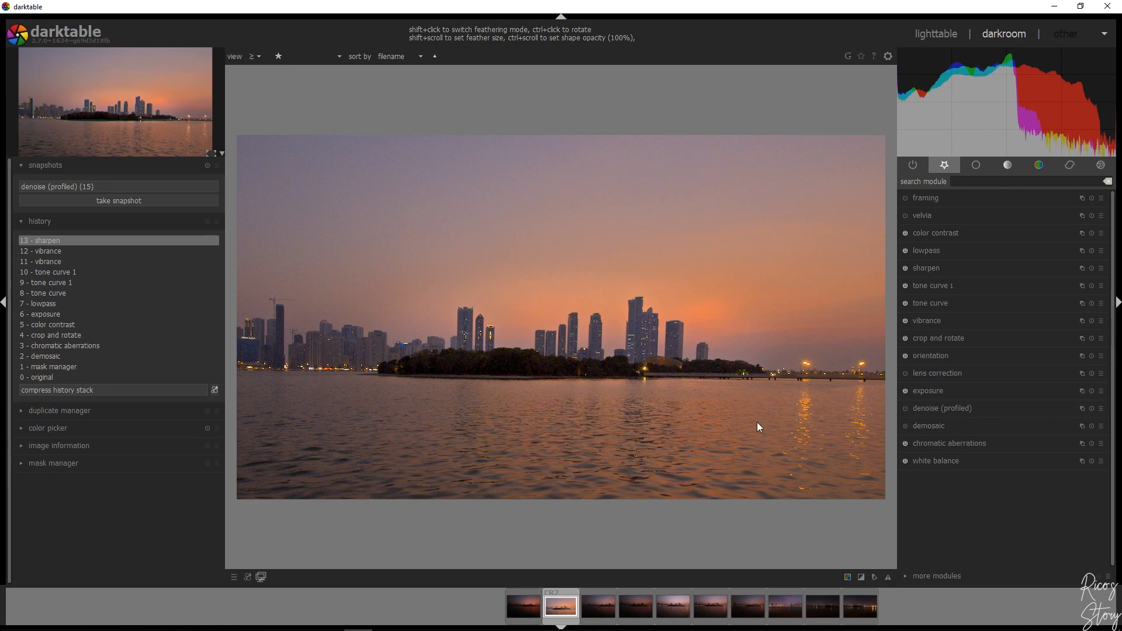
left_click(951, 268)
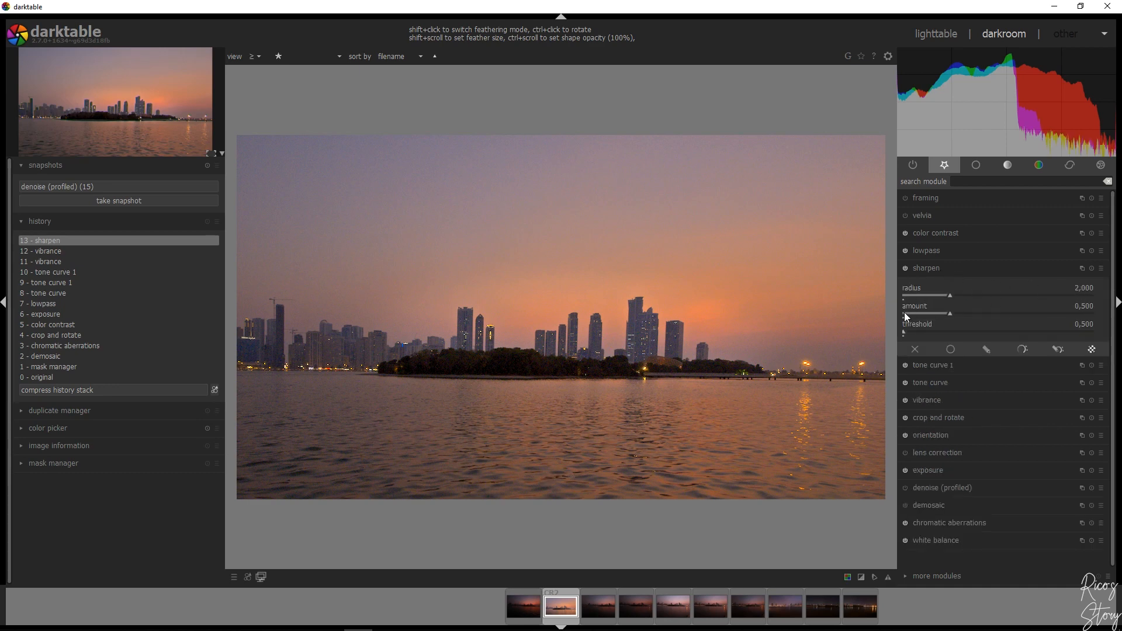
left_click(938, 272)
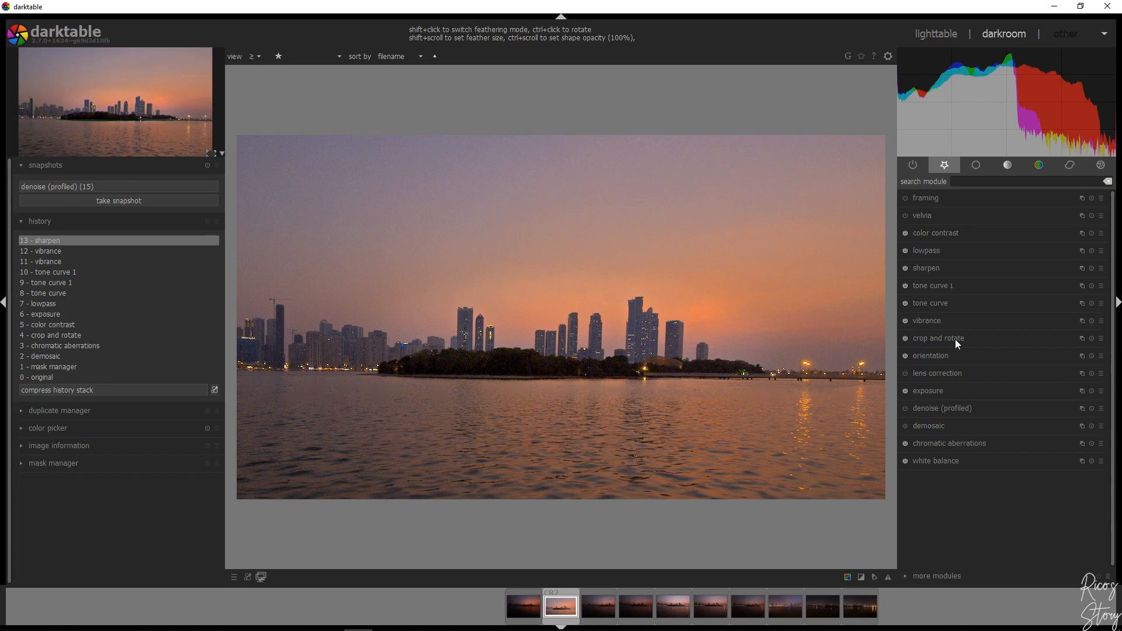
Enable velvia at 25% strength and mid-tones bias 1.00, toggling it off and on to compare the colors
left_click(927, 216)
left_click(905, 216)
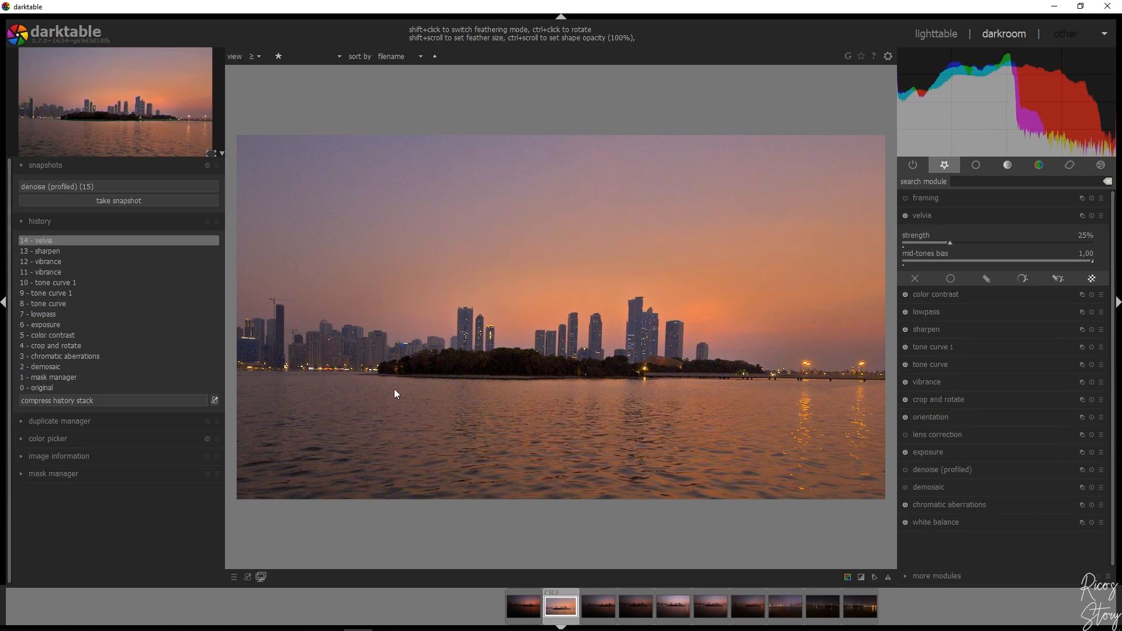
left_click(906, 216)
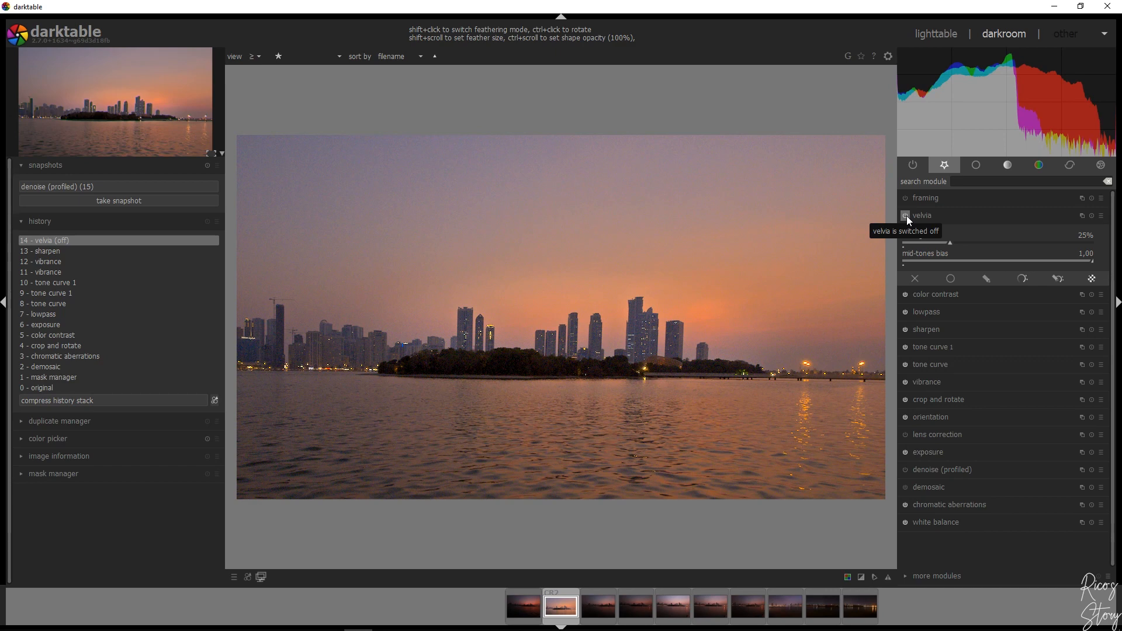
left_click(906, 215)
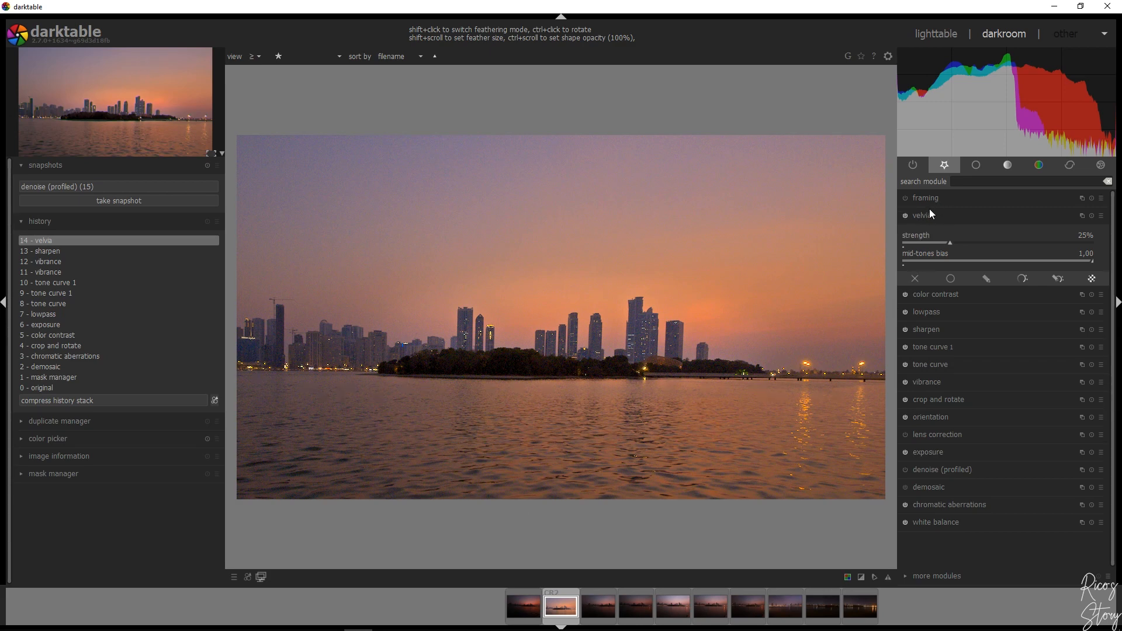
left_click(926, 216)
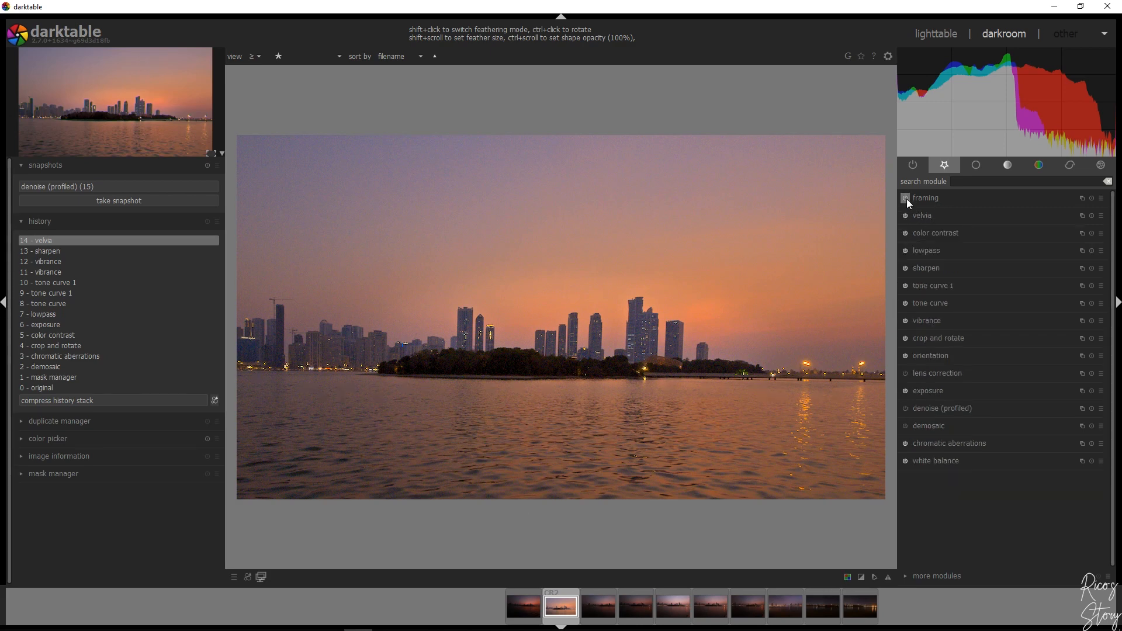
Enable framing with a white constant border of 10% size around the photo, and collapse the module
left_click(906, 199)
left_click(1067, 201)
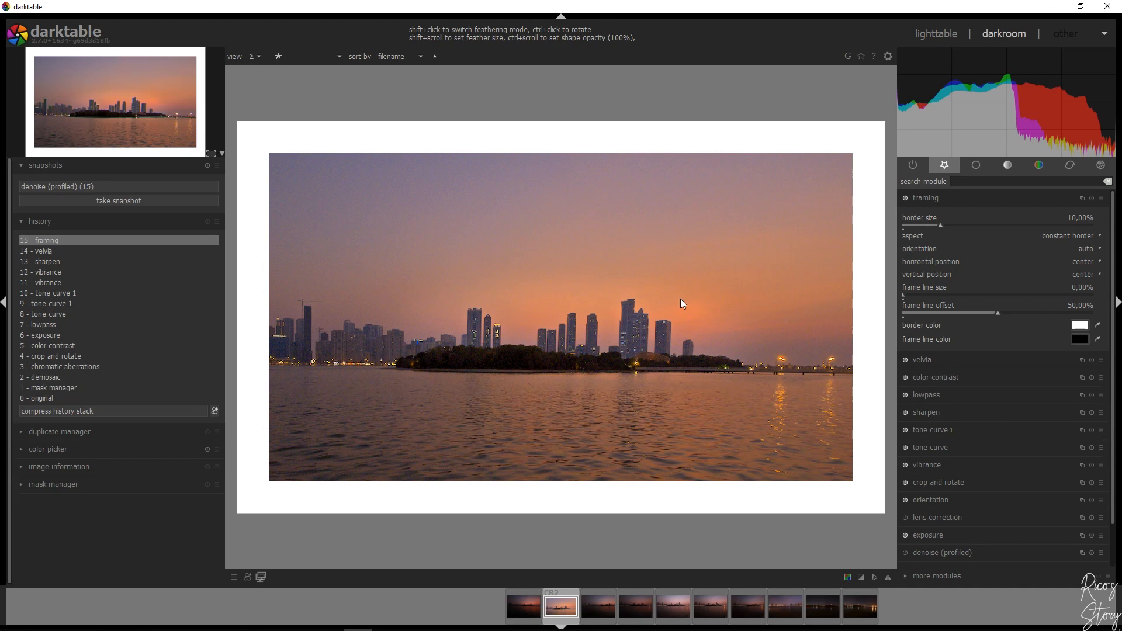
left_click(948, 194)
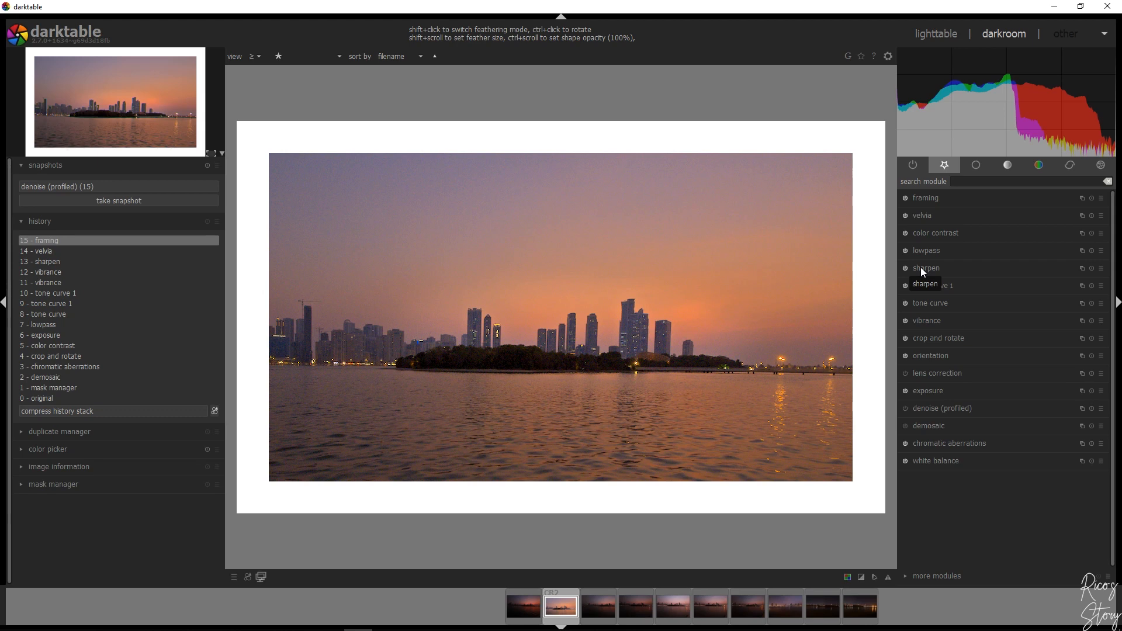
Select the Canon EF-S 10-22mm f/3.5-4.5 USM lens profile in lens correction, and collapse the module
left_click(936, 372)
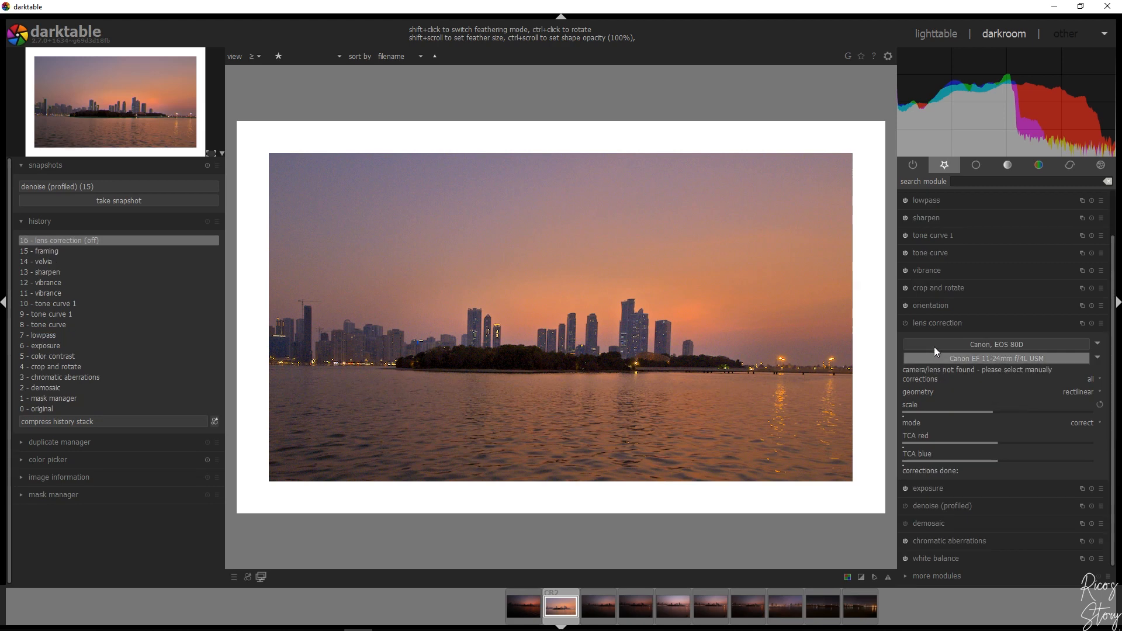
left_click(1008, 359)
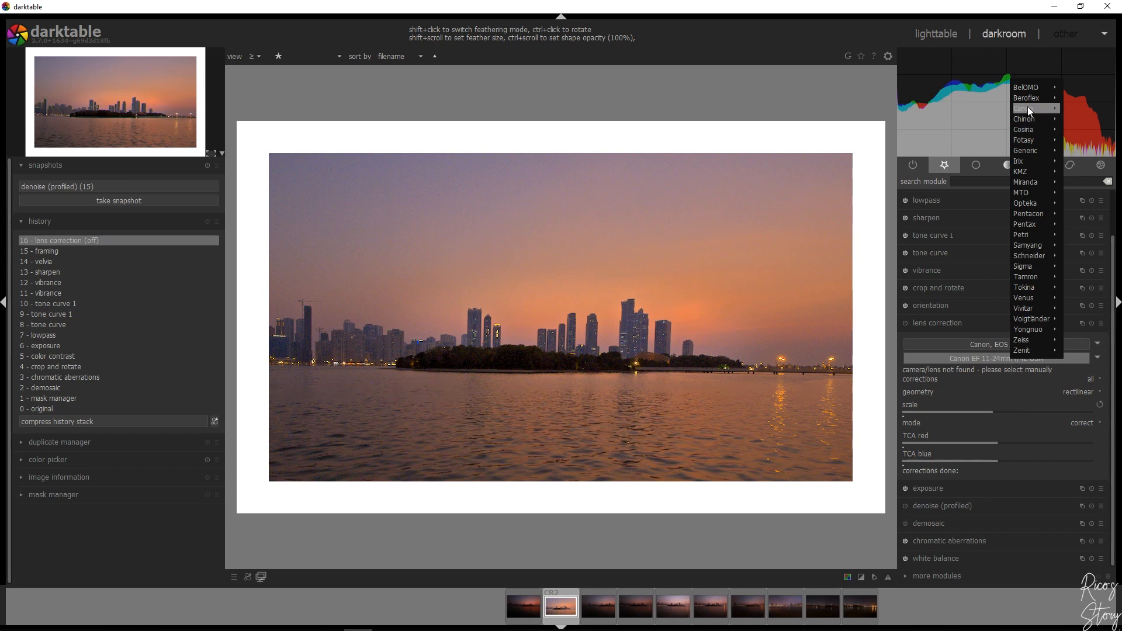
mouse_move(1027, 106)
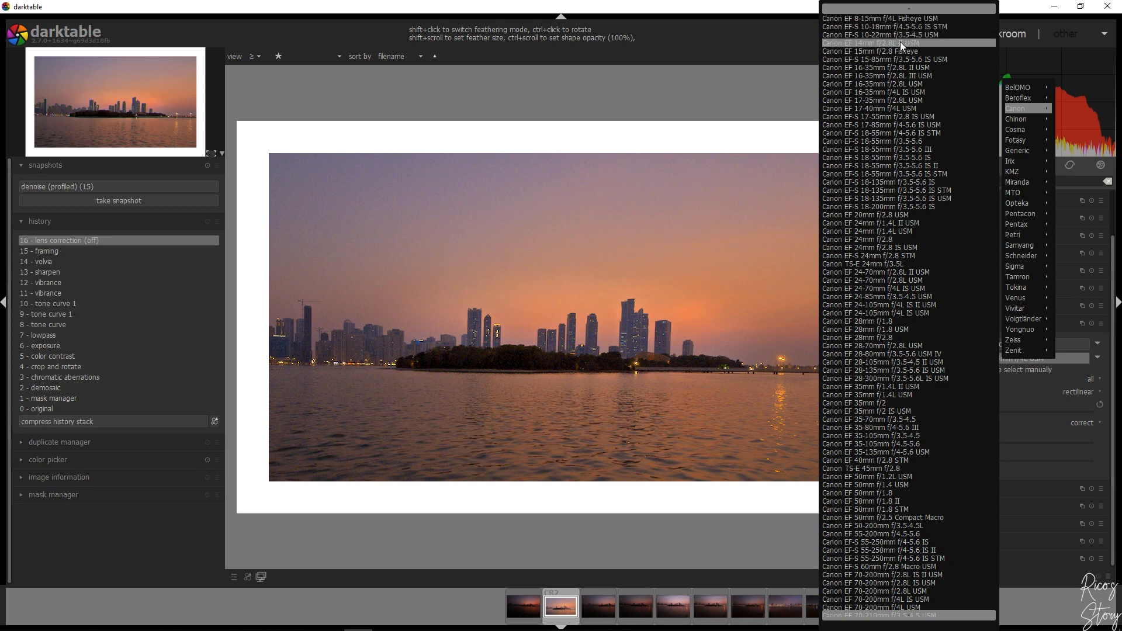
scroll(871, 292, "down", 5)
scroll(870, 292, "up", 5)
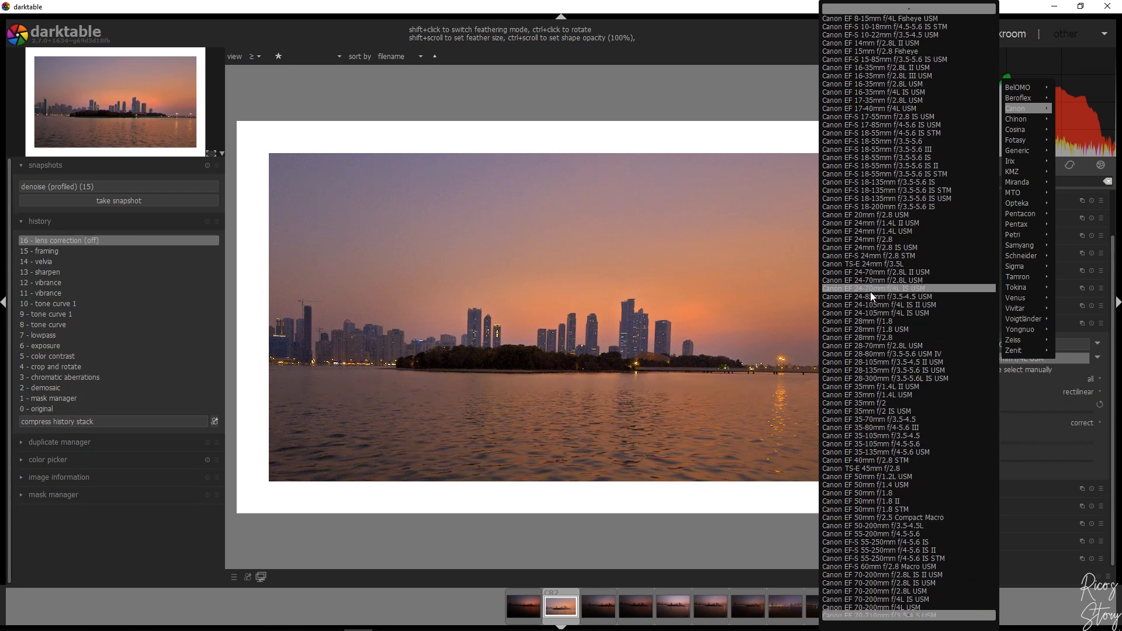
left_click(871, 36)
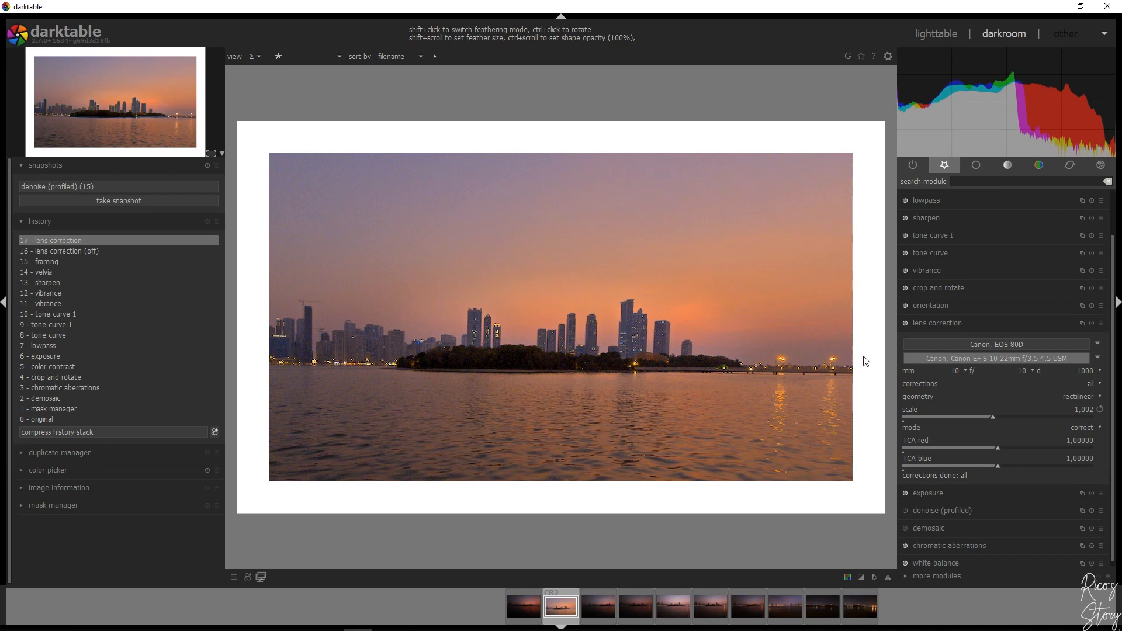
left_click(961, 322)
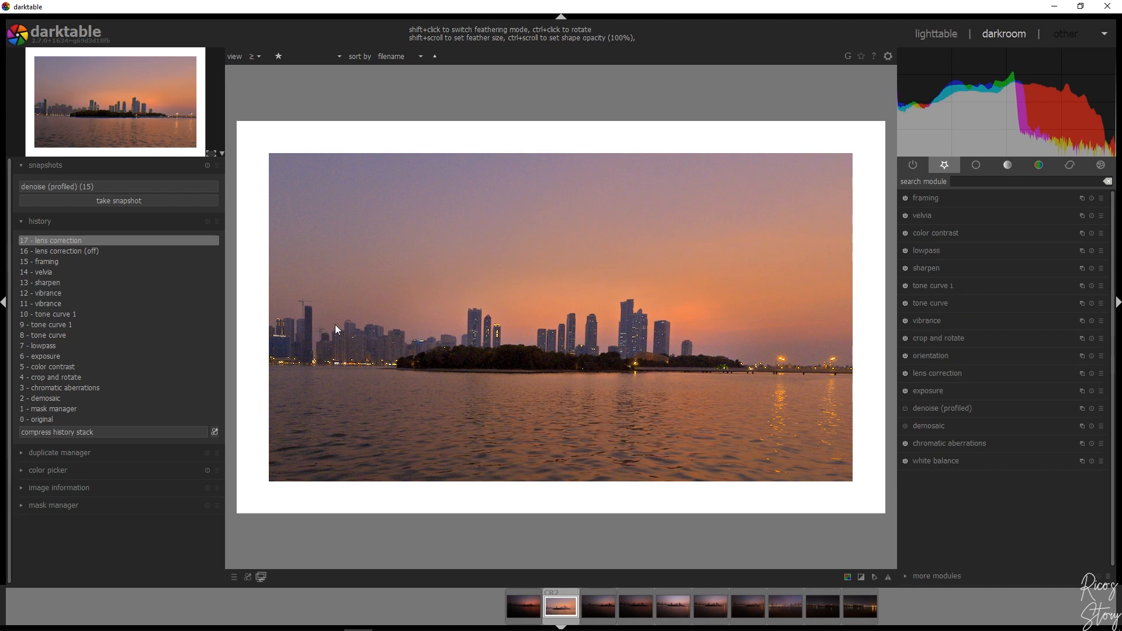
Apply the "chroma (use on 1st instance)" preset to denoise (profiled)
scroll(344, 321, "up", 3)
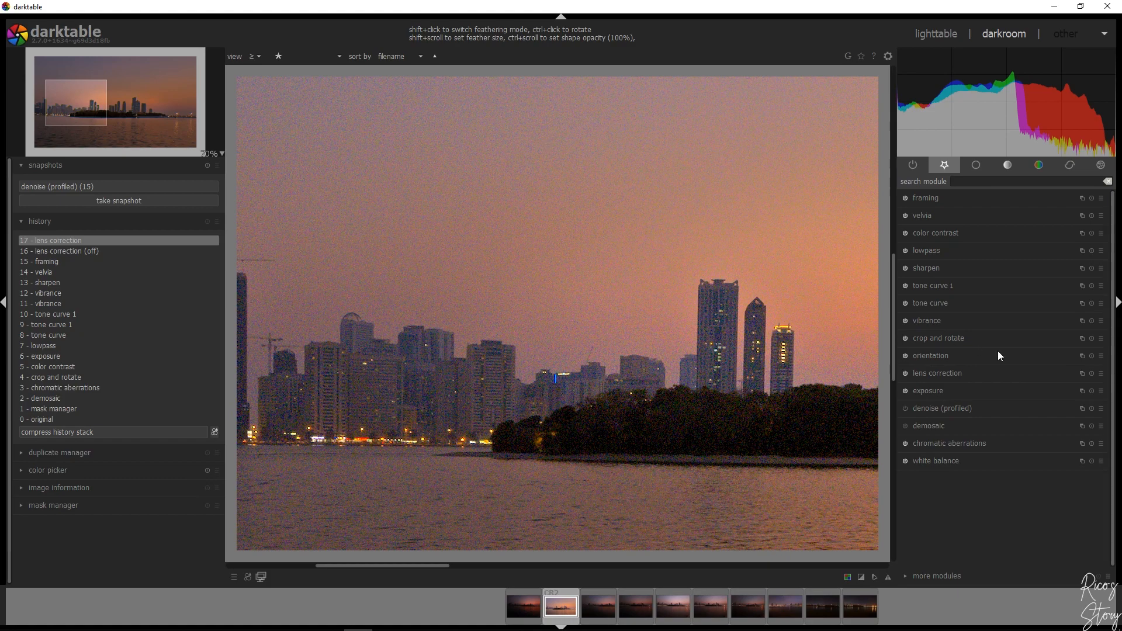
left_click(971, 405)
left_click(1100, 292)
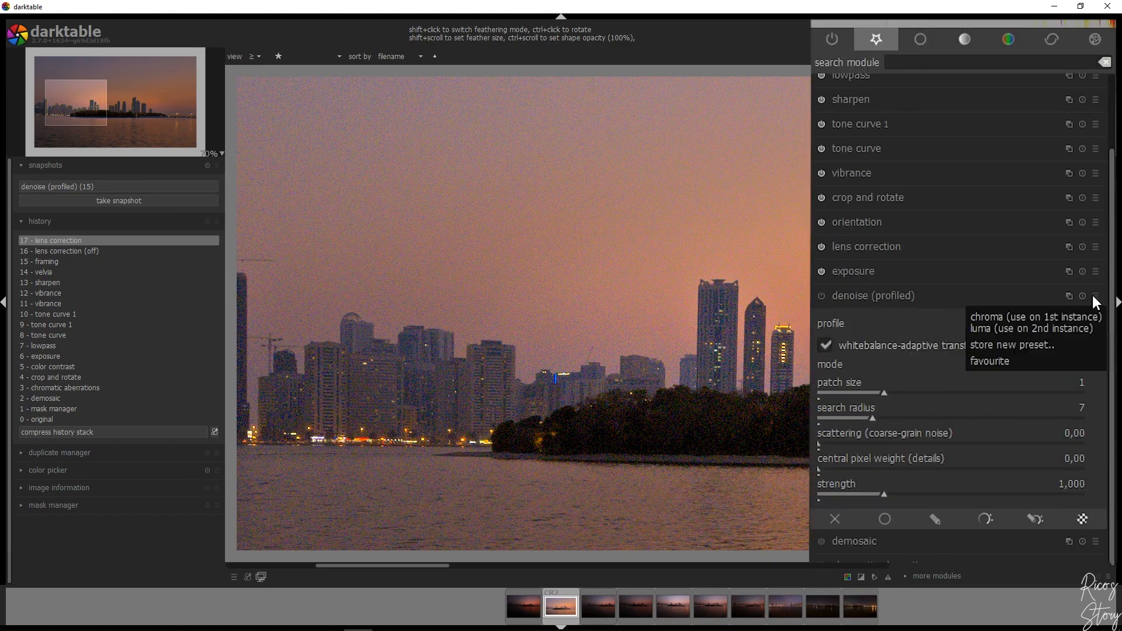
left_click(1095, 298)
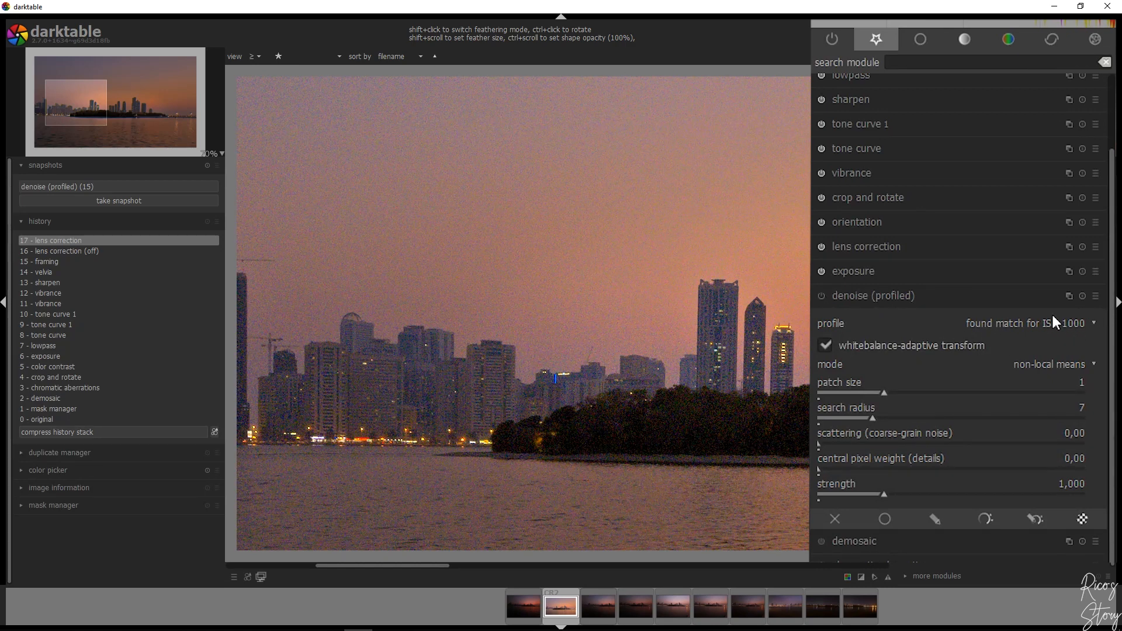
left_click(1096, 296)
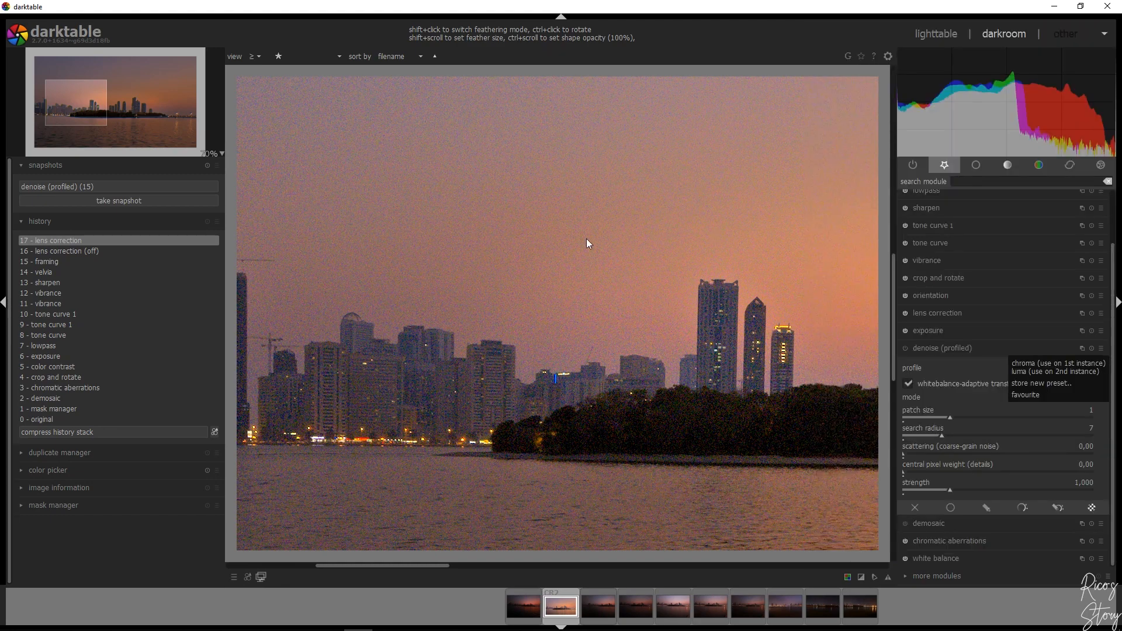
left_click(1067, 364)
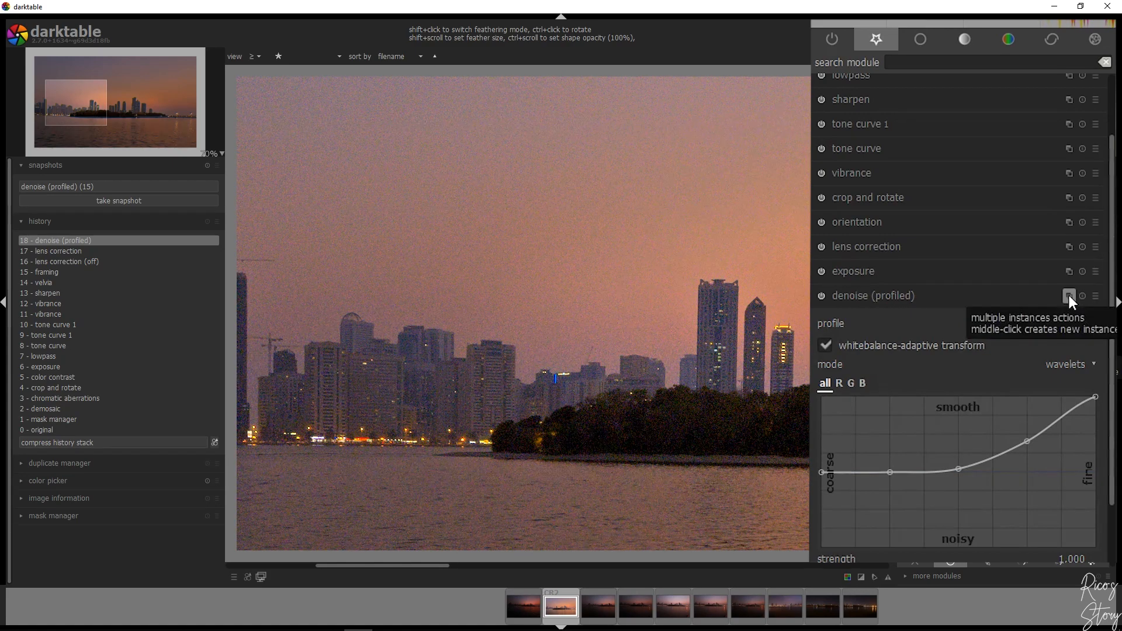
Add a second denoise (profiled) instance with the "luma (use on 2nd instance)" preset, and compare it with the lens correction history state
left_click(1068, 296)
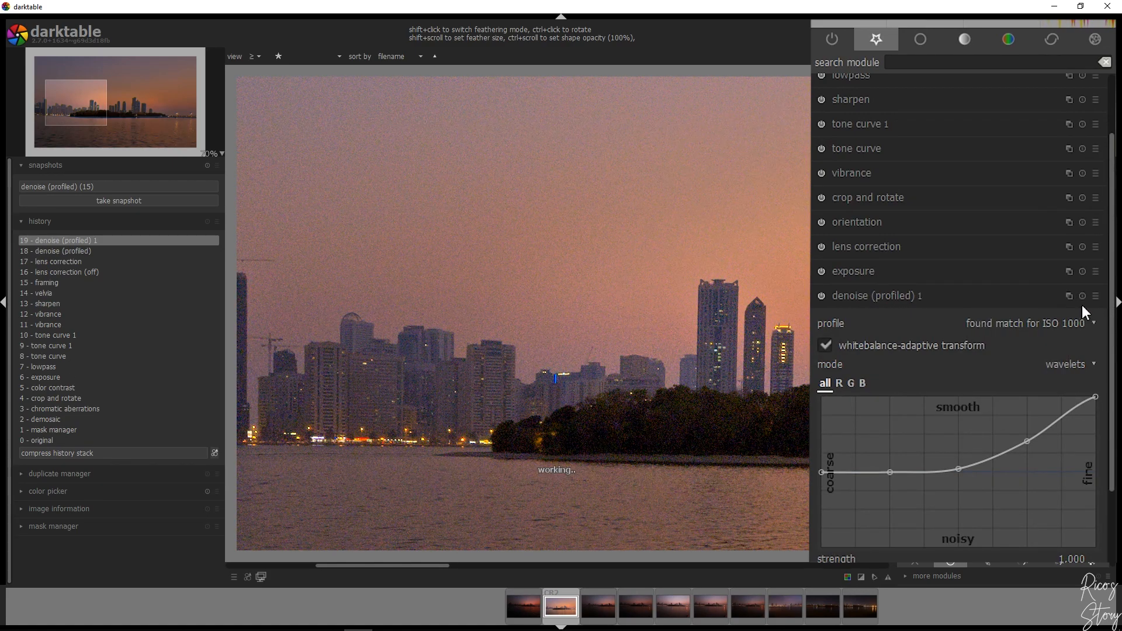
left_click(1094, 296)
left_click(1026, 323)
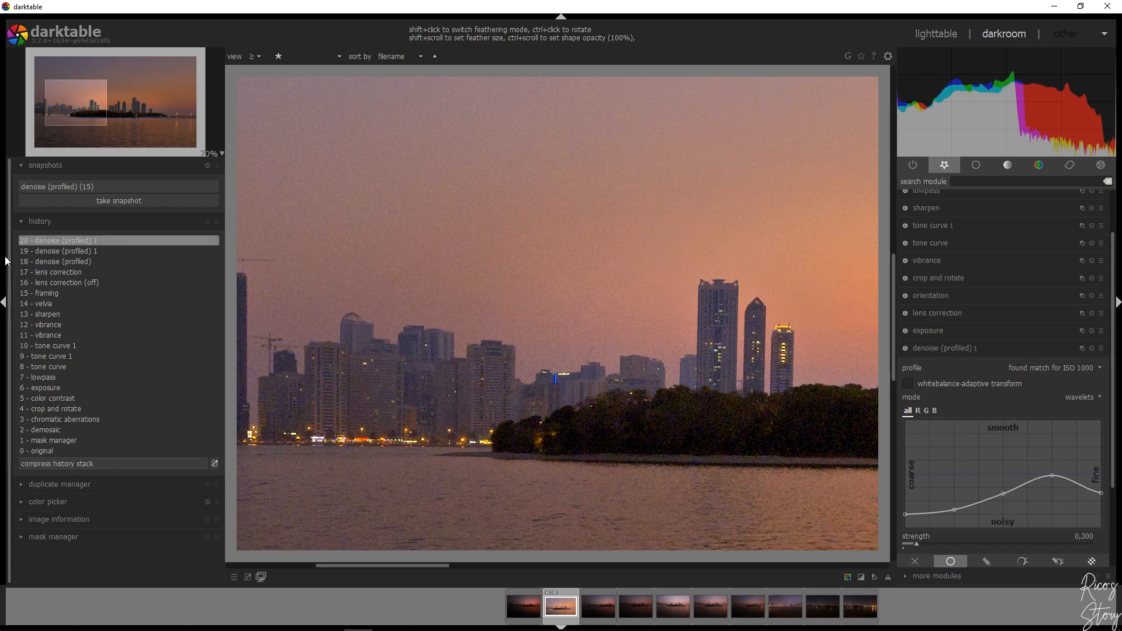
left_click(60, 273)
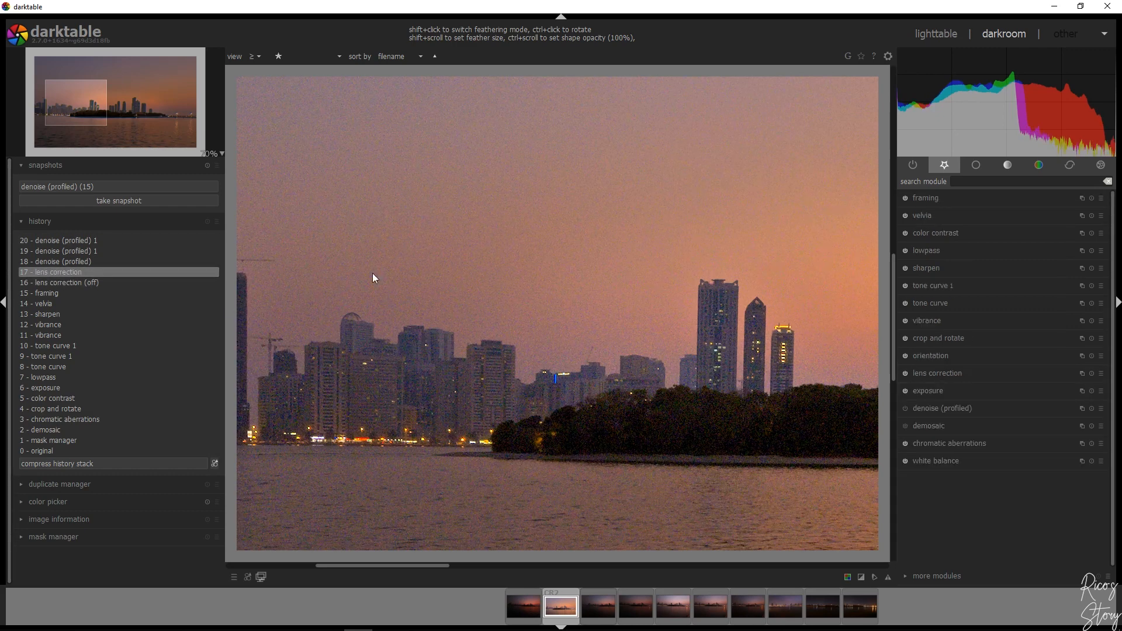
left_click(81, 242)
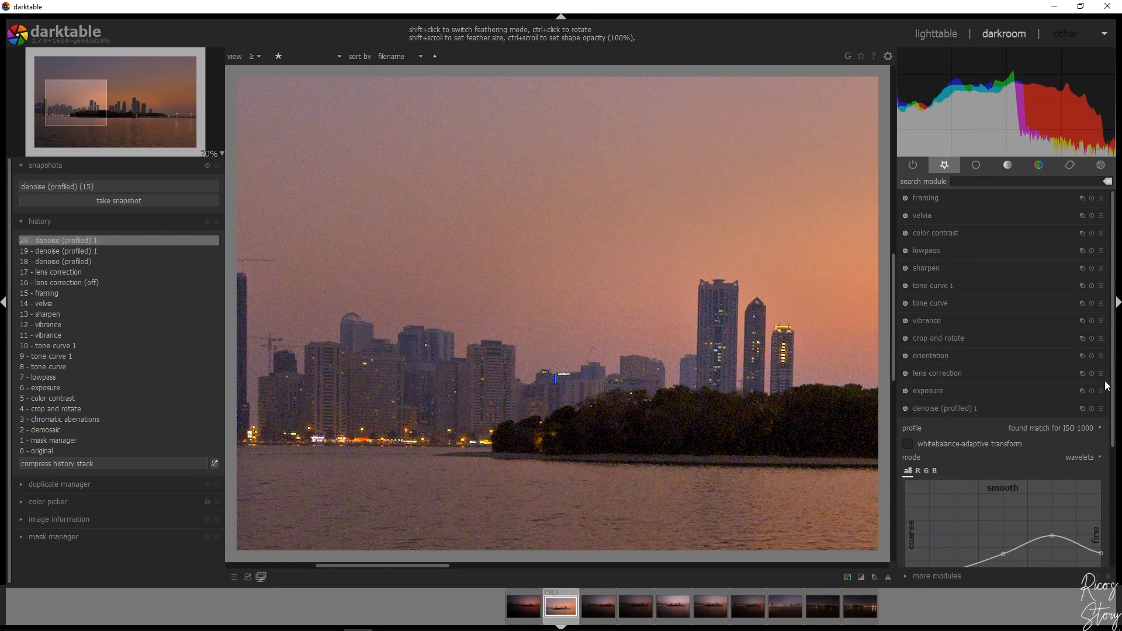
Duplicate both the chroma and the luma denoise (profiled) instances to strengthen the noise reduction
left_click(958, 408)
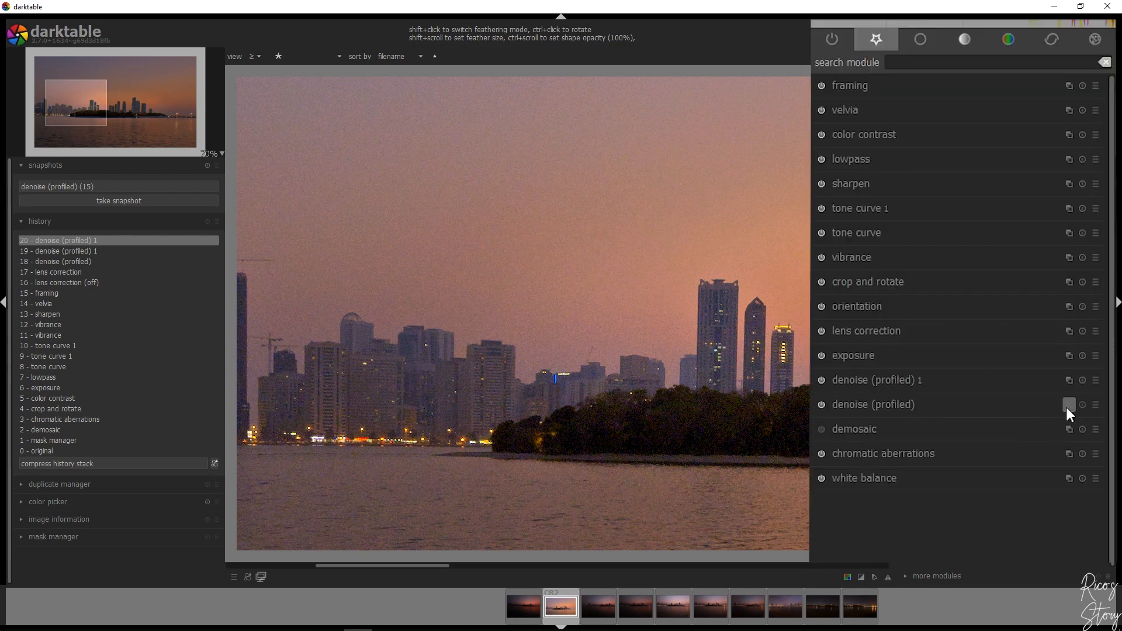
left_click(1081, 427)
left_click(1067, 442)
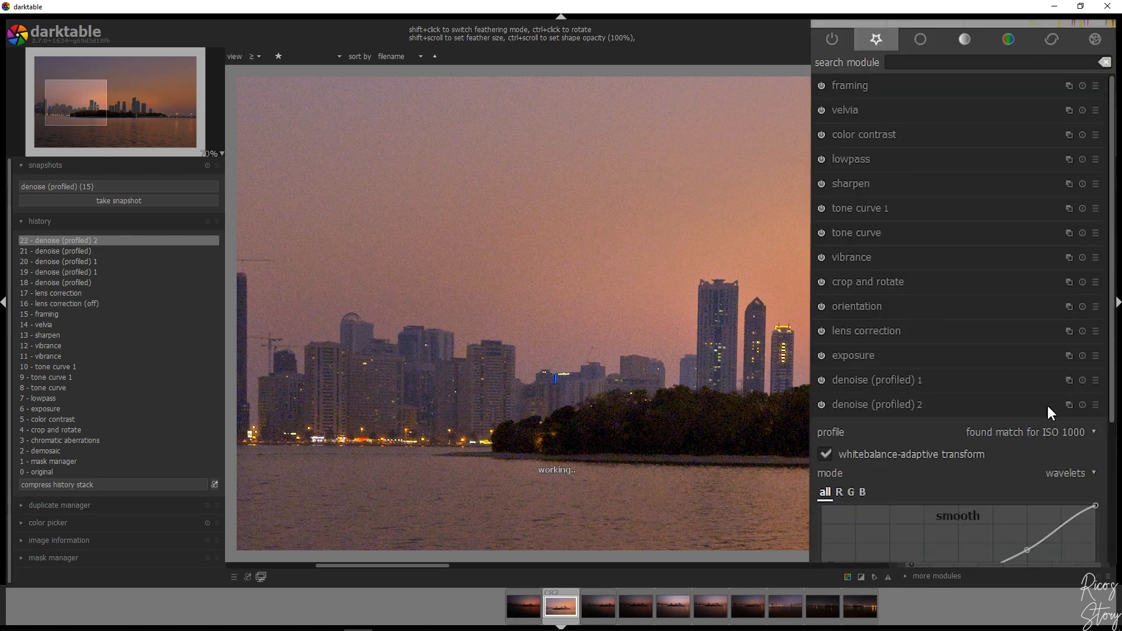
left_click(1068, 379)
left_click(1049, 404)
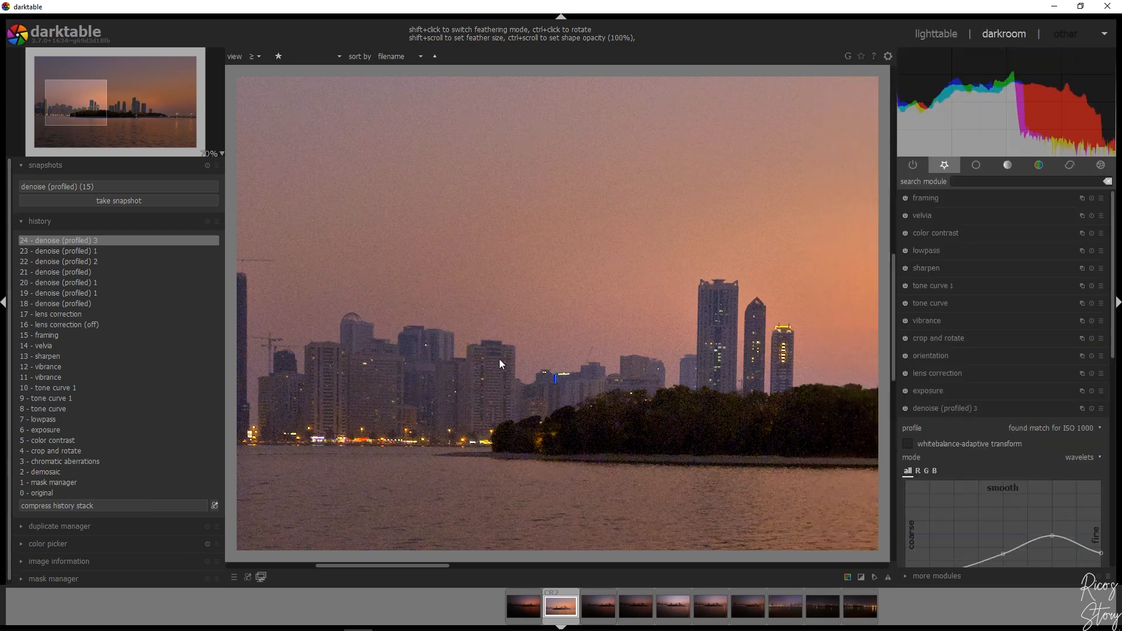
Compare the lens correction history state with the doubled denoise, and return to the latest history state
left_click(70, 315)
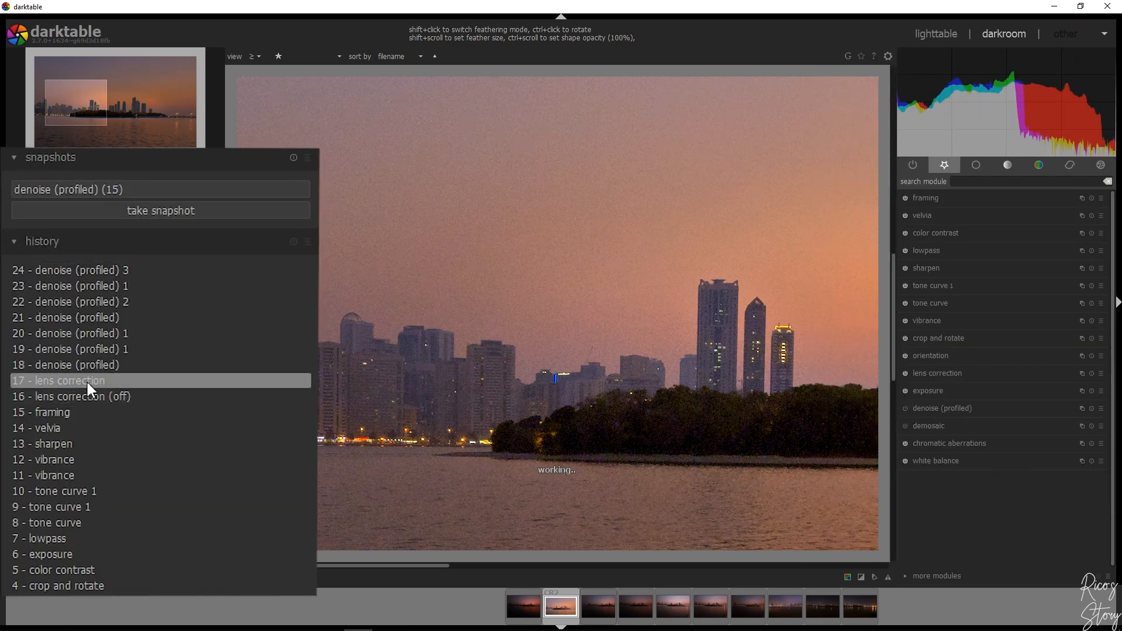
left_click(70, 271)
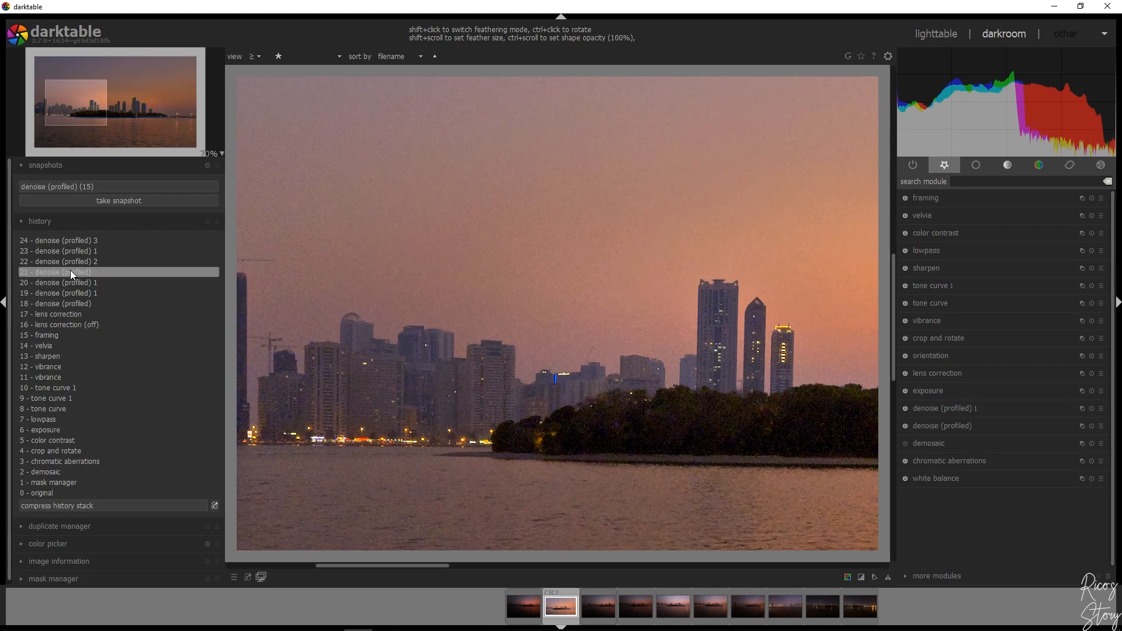
left_click(64, 240)
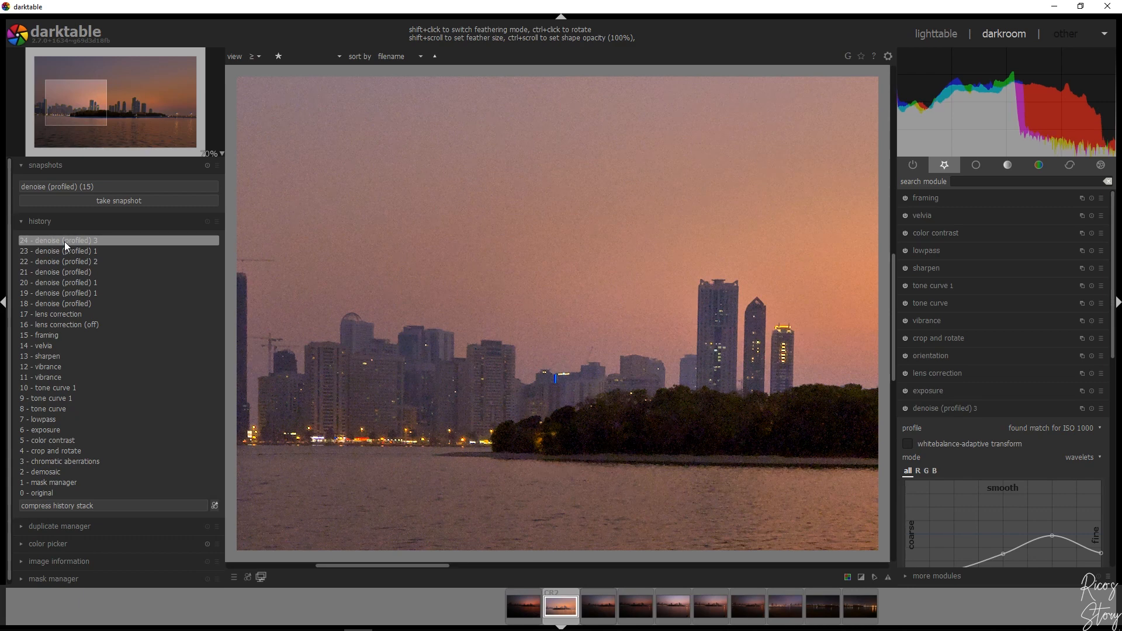
Take a snapshot of the whole framed photo at its latest denoised state
left_click(221, 153)
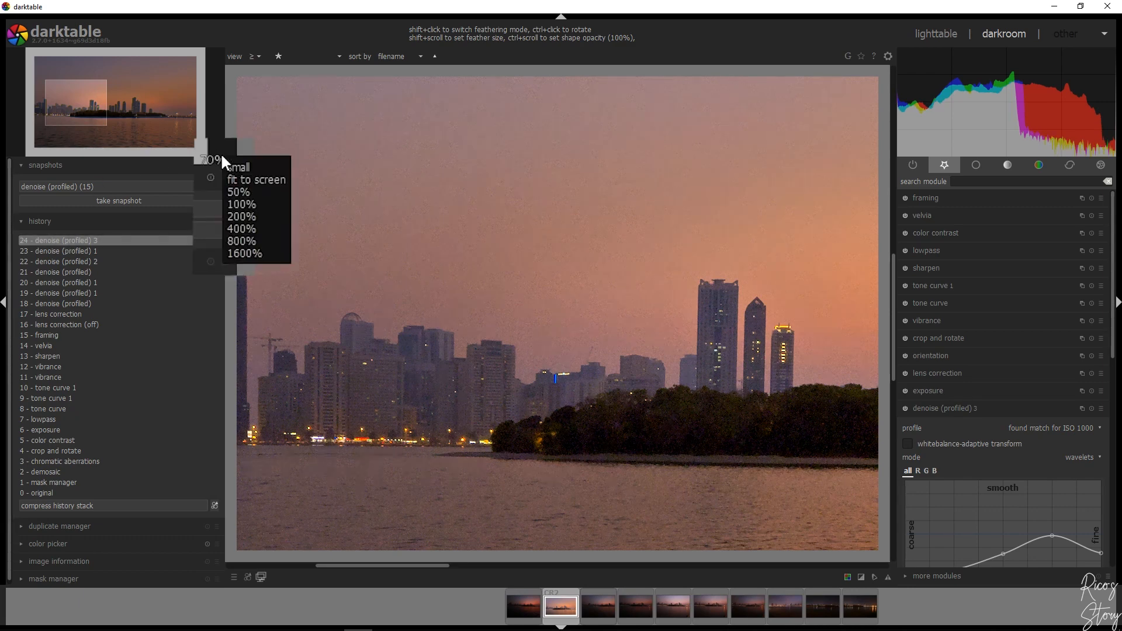
left_click(235, 170)
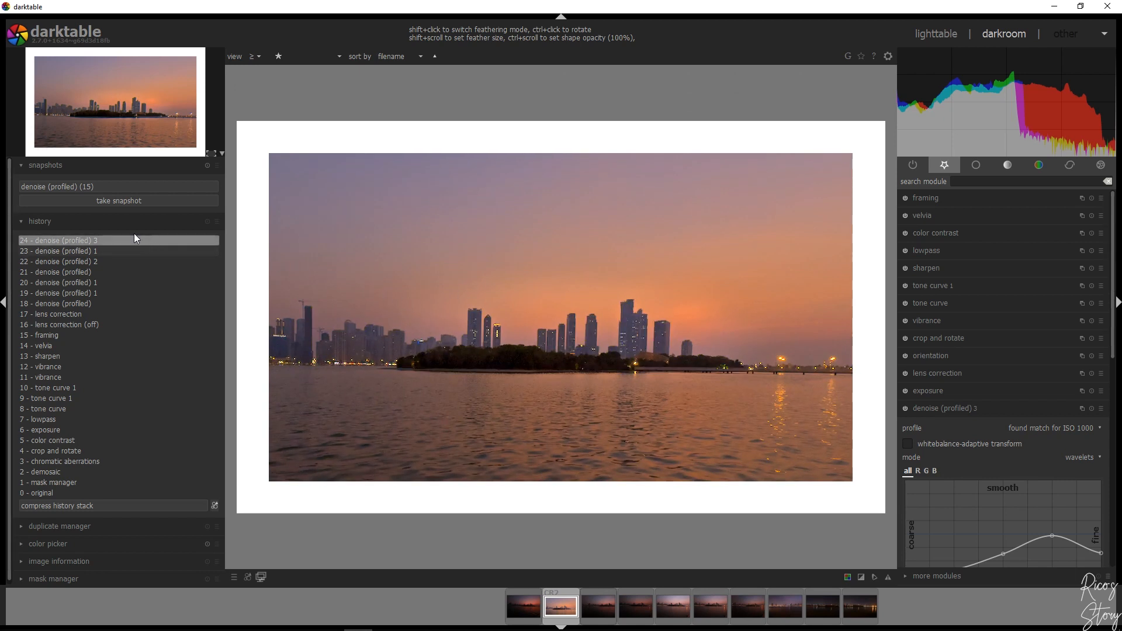
left_click(125, 200)
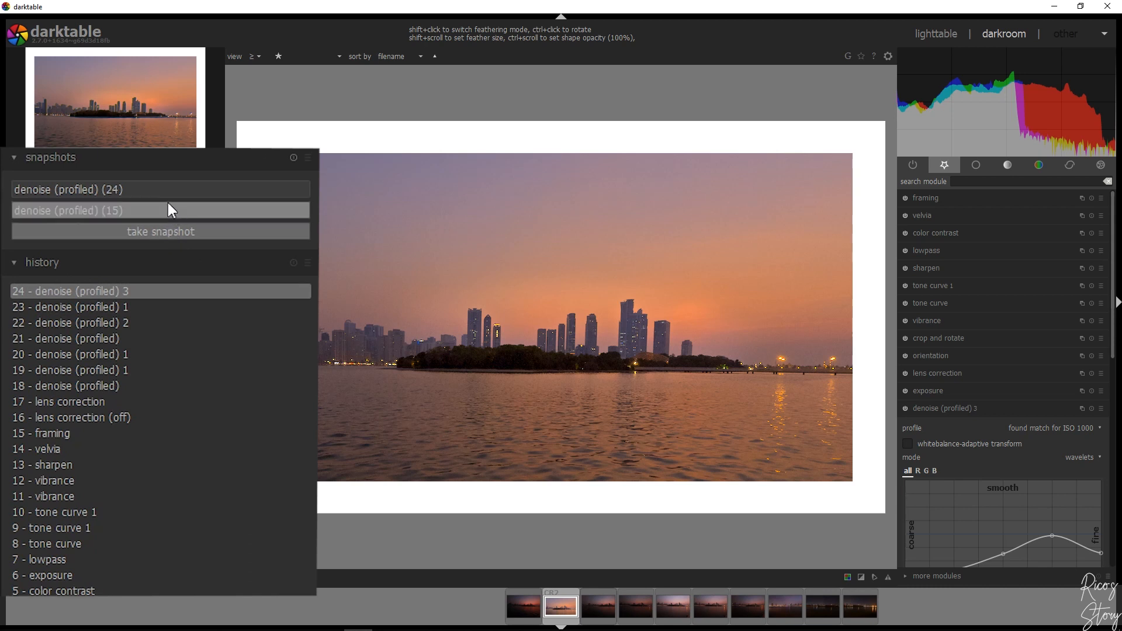
Overlay the new snapshot on the original history state and sweep the split line across the photo to compare them
left_click(107, 189)
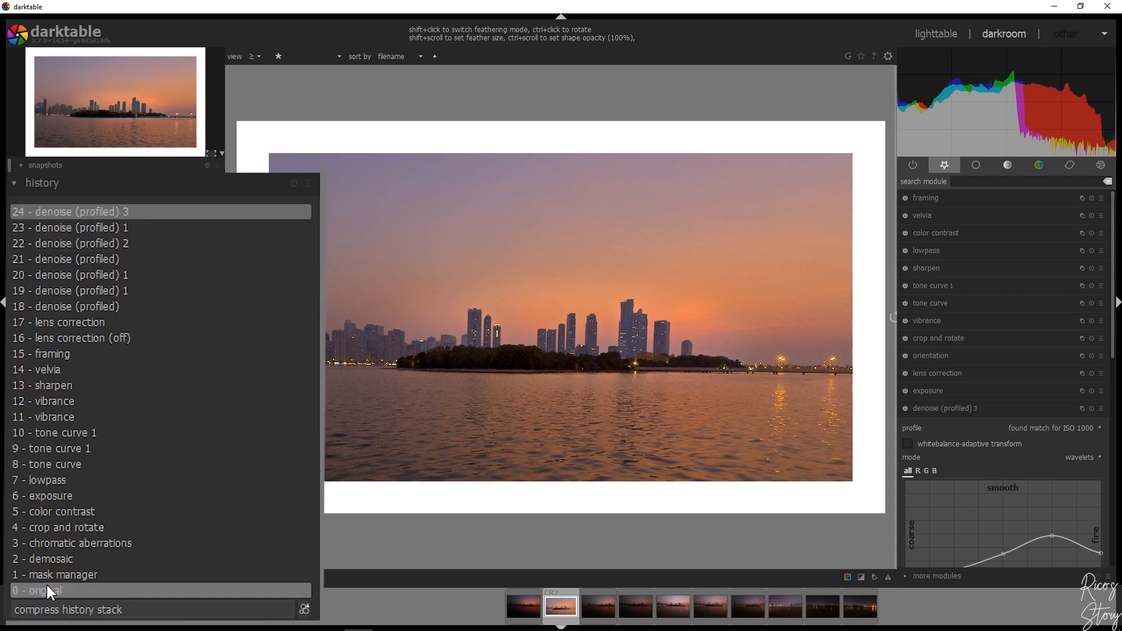
left_click(44, 507)
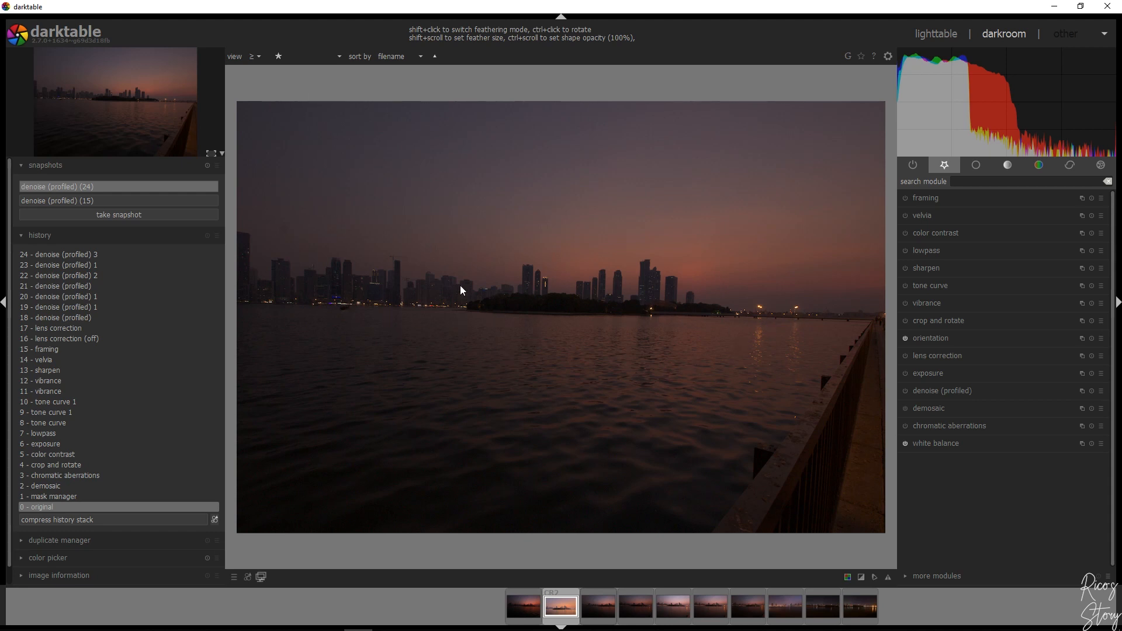
left_click_drag(234, 279, 893, 326)
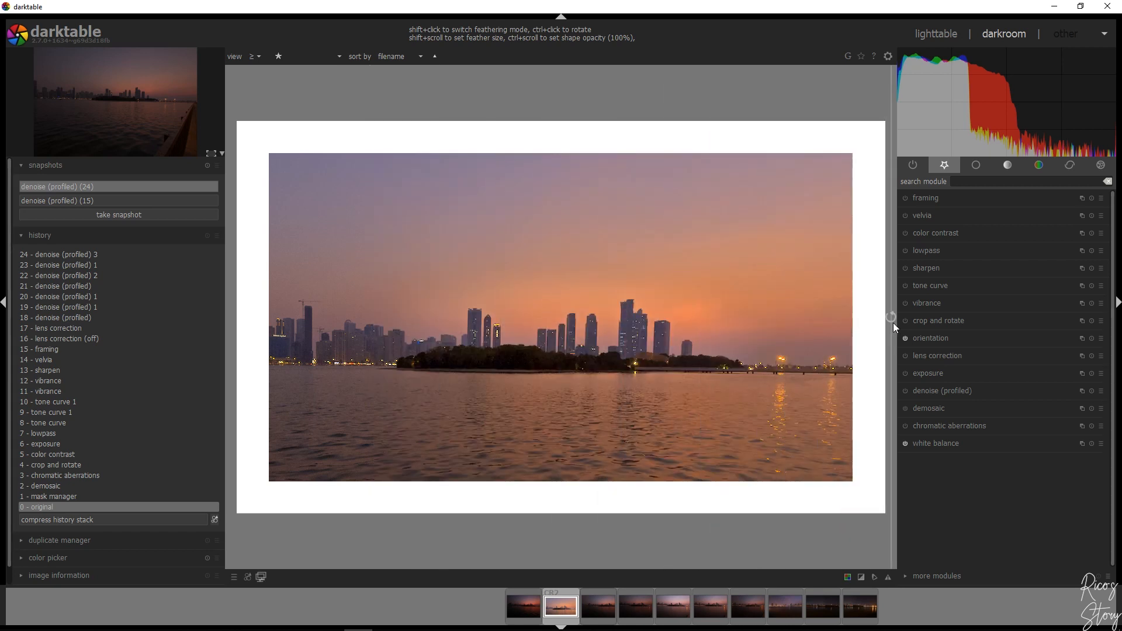